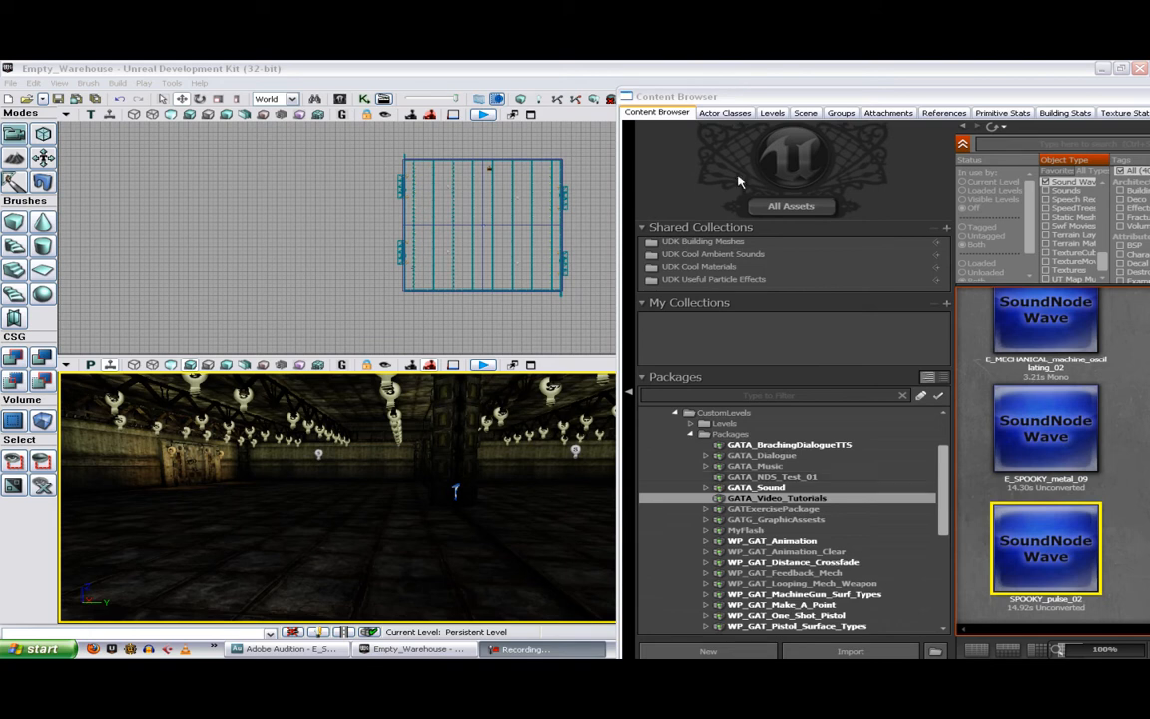
Step: Create a new SoundCue named Spooky_CUE in the GATA_Video_Tutorials package
drag(726, 101, 463, 68)
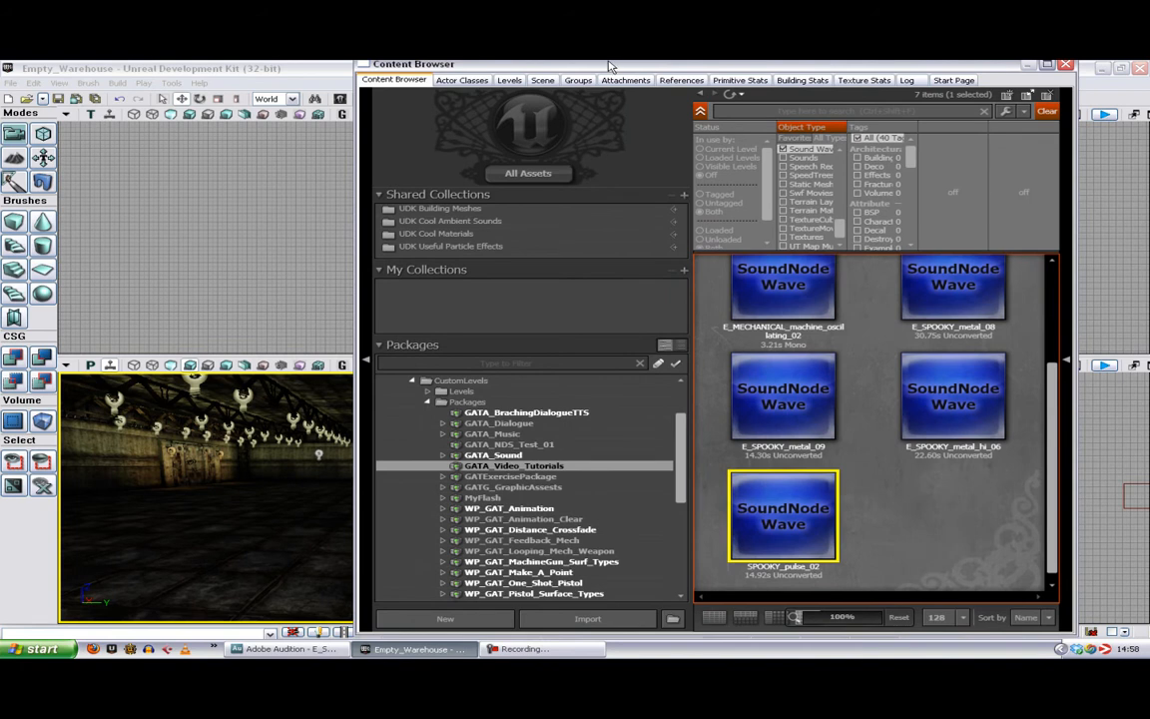
drag(611, 64, 617, 191)
drag(692, 194, 626, 61)
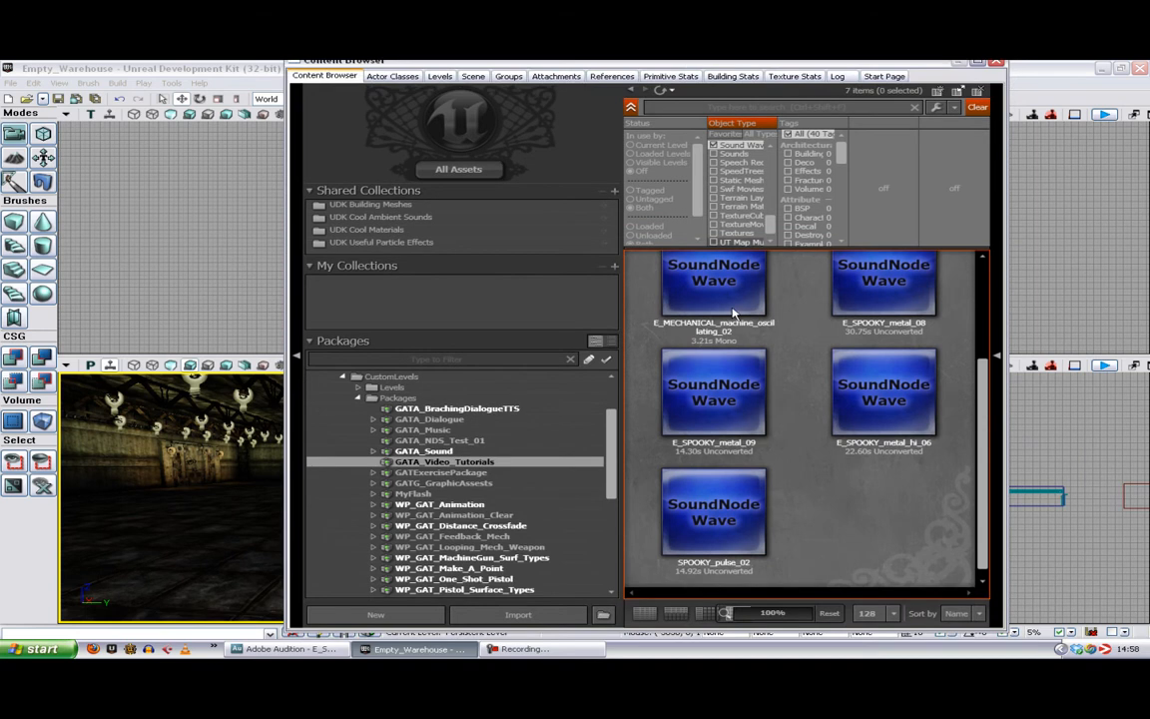
right_click(825, 493)
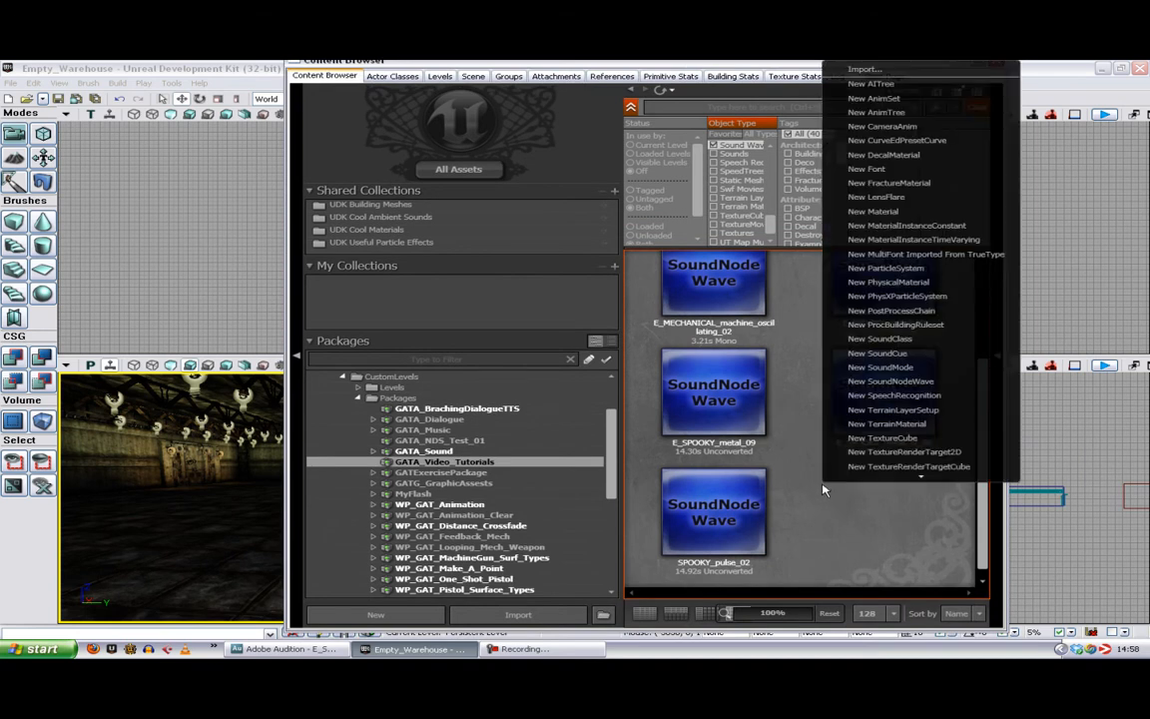
click(913, 348)
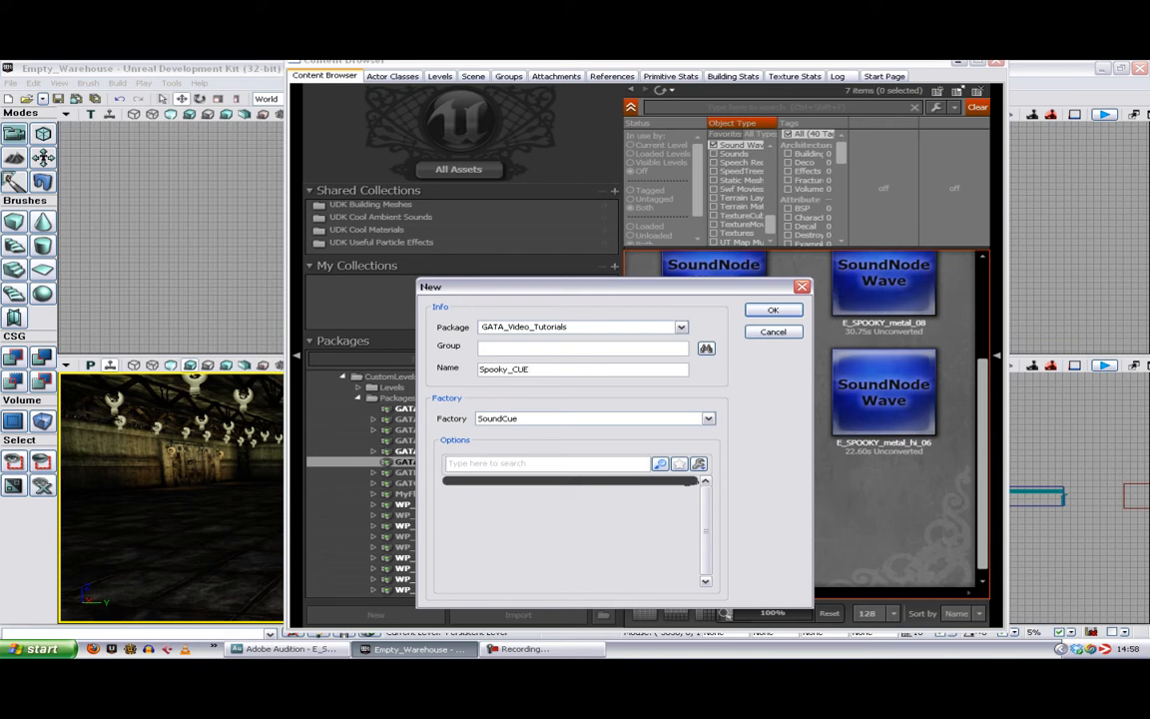
key(Return)
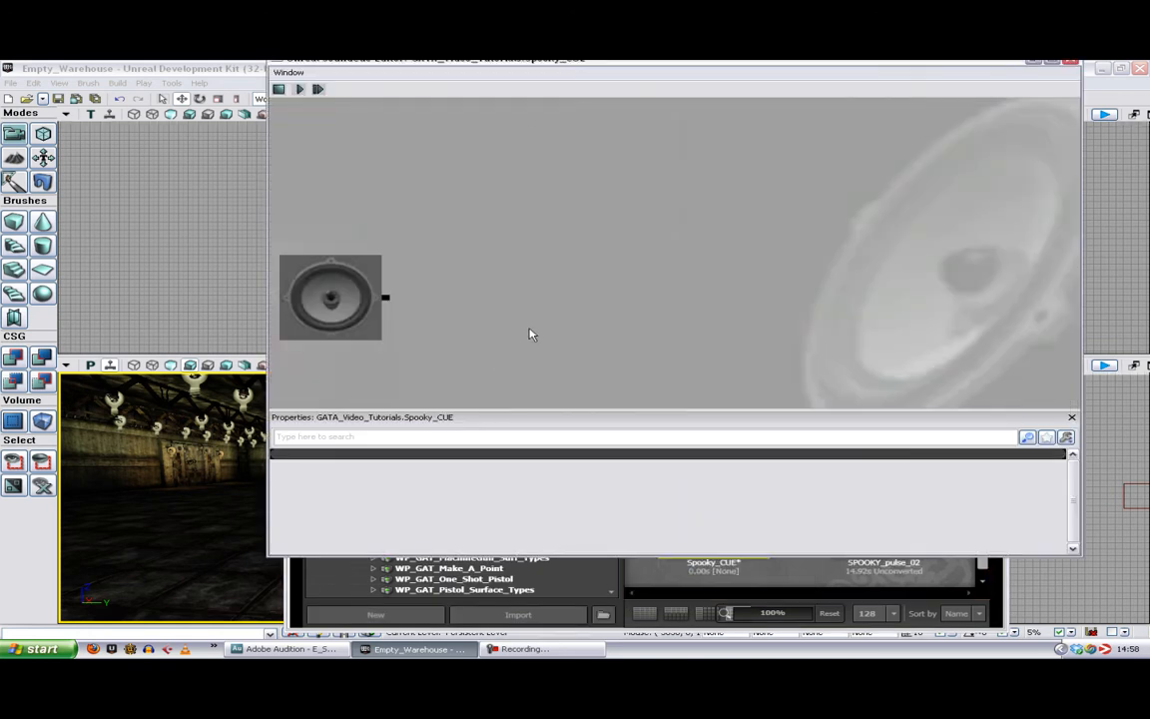
drag(527, 63, 435, 96)
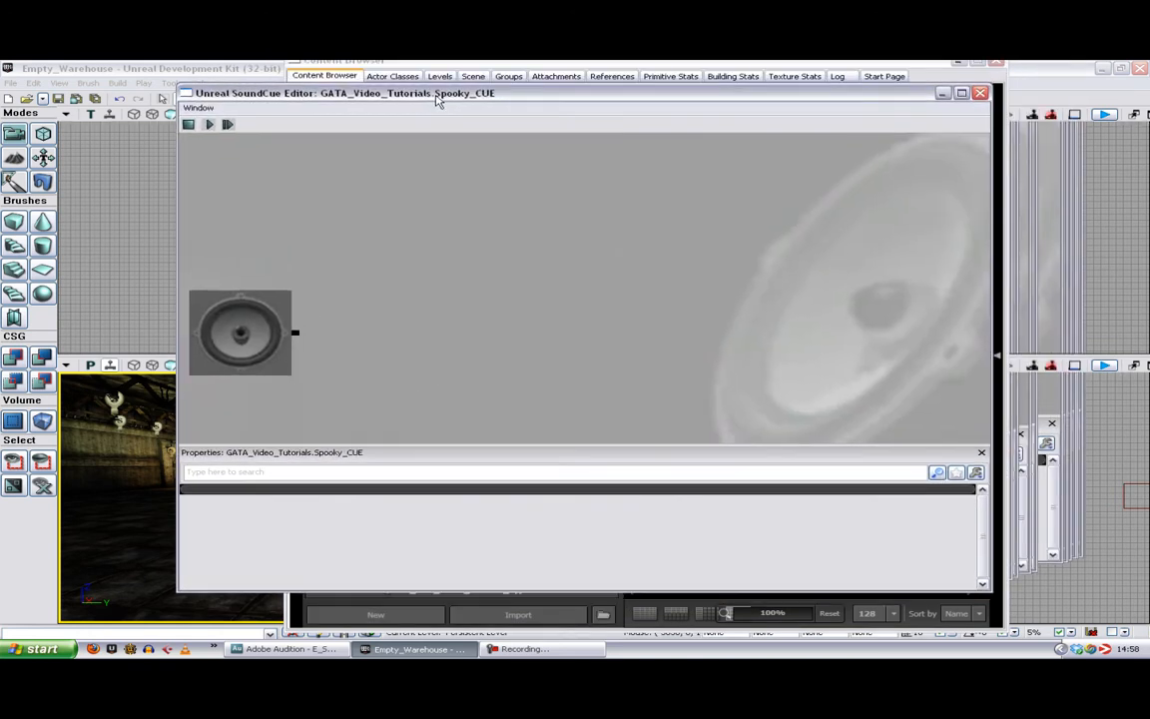
Step: Add a Random node to the cue graph and give it two extra inputs, making four
right_click(457, 189)
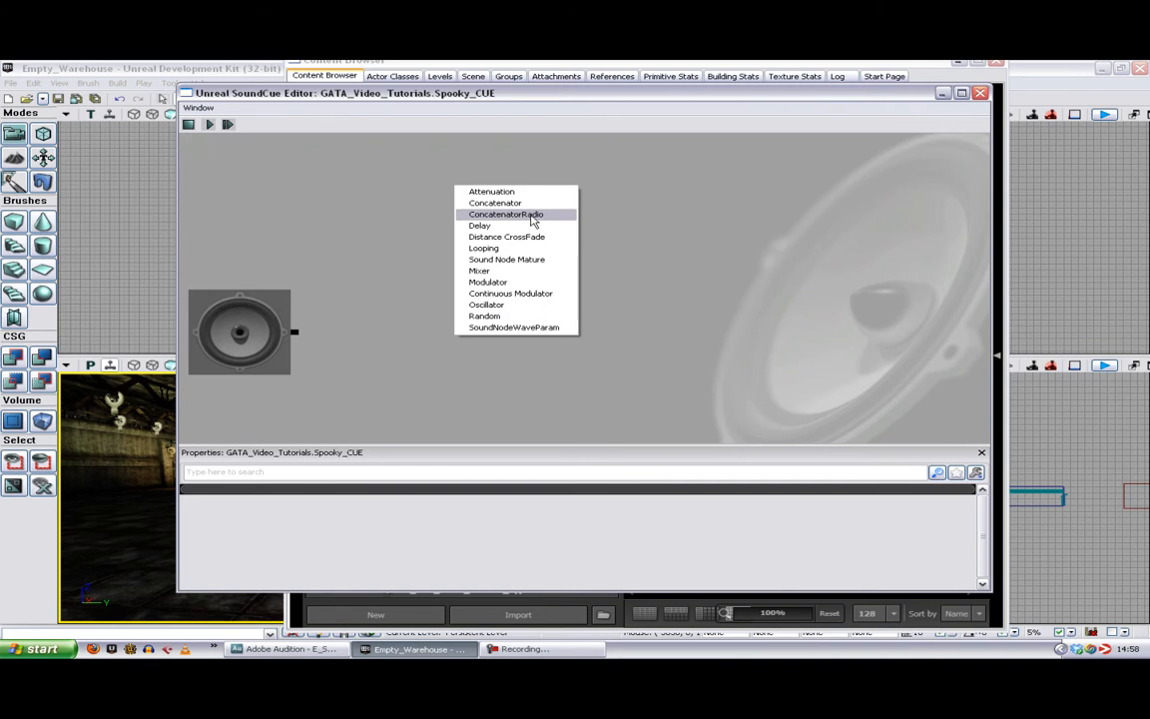
click(509, 315)
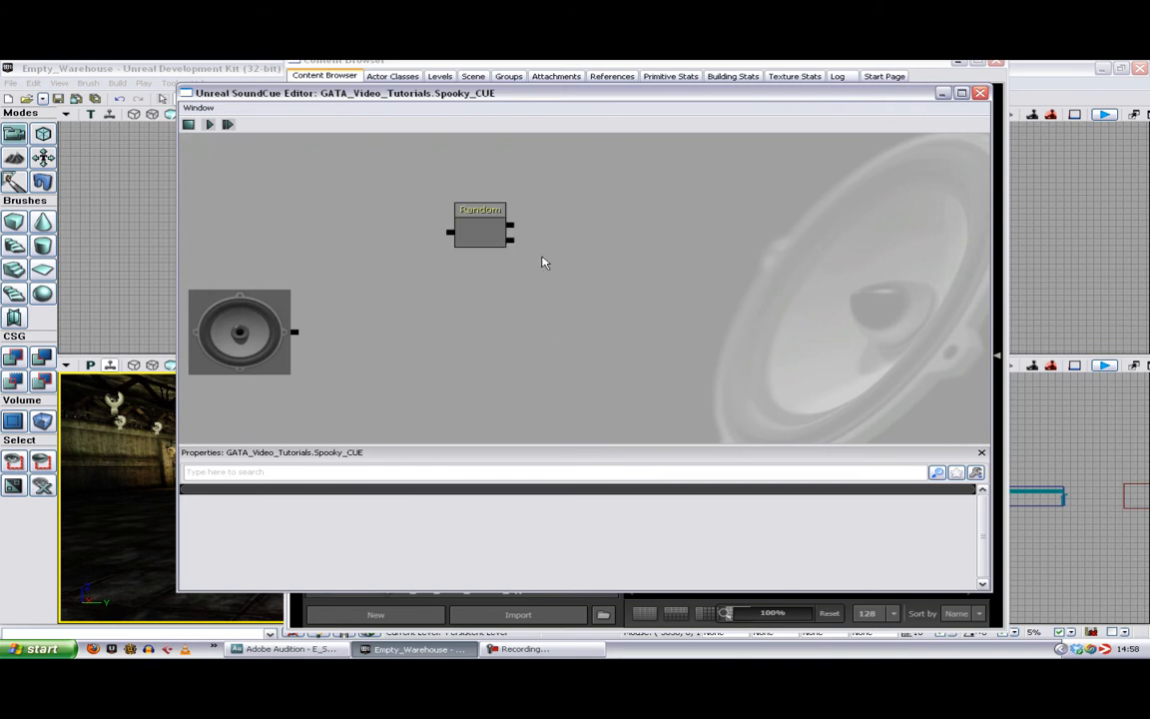
right_click(490, 214)
click(509, 218)
right_click(486, 213)
click(511, 219)
drag(439, 222, 484, 247)
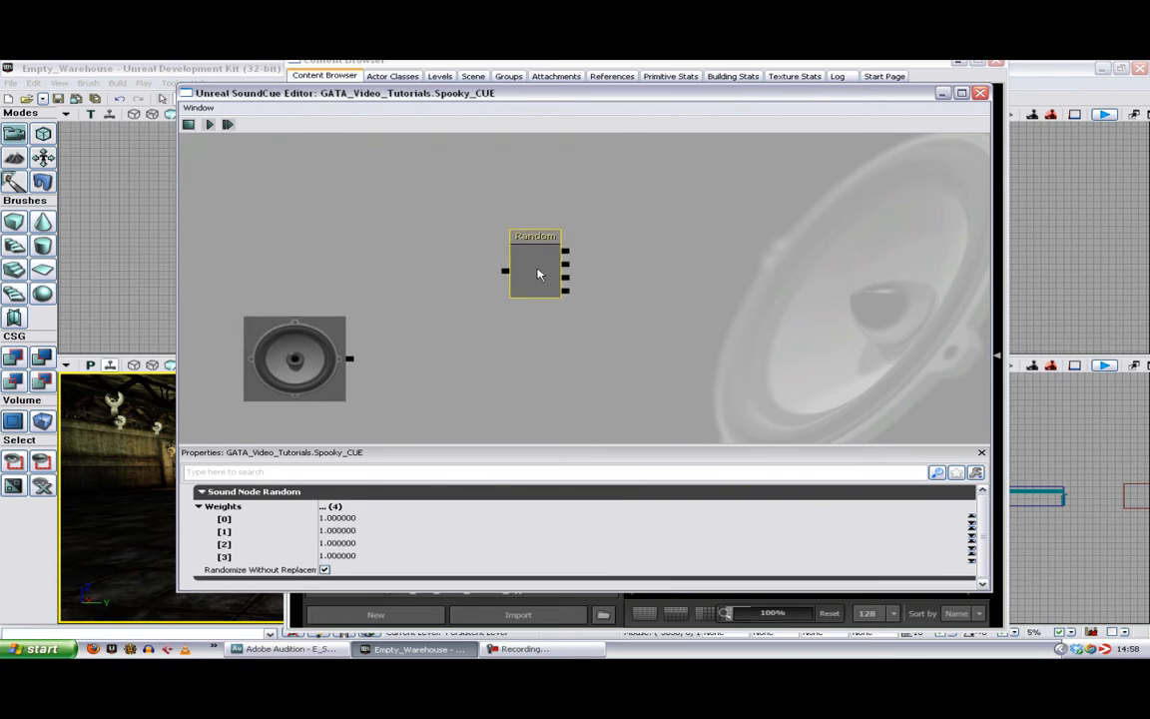
click(699, 308)
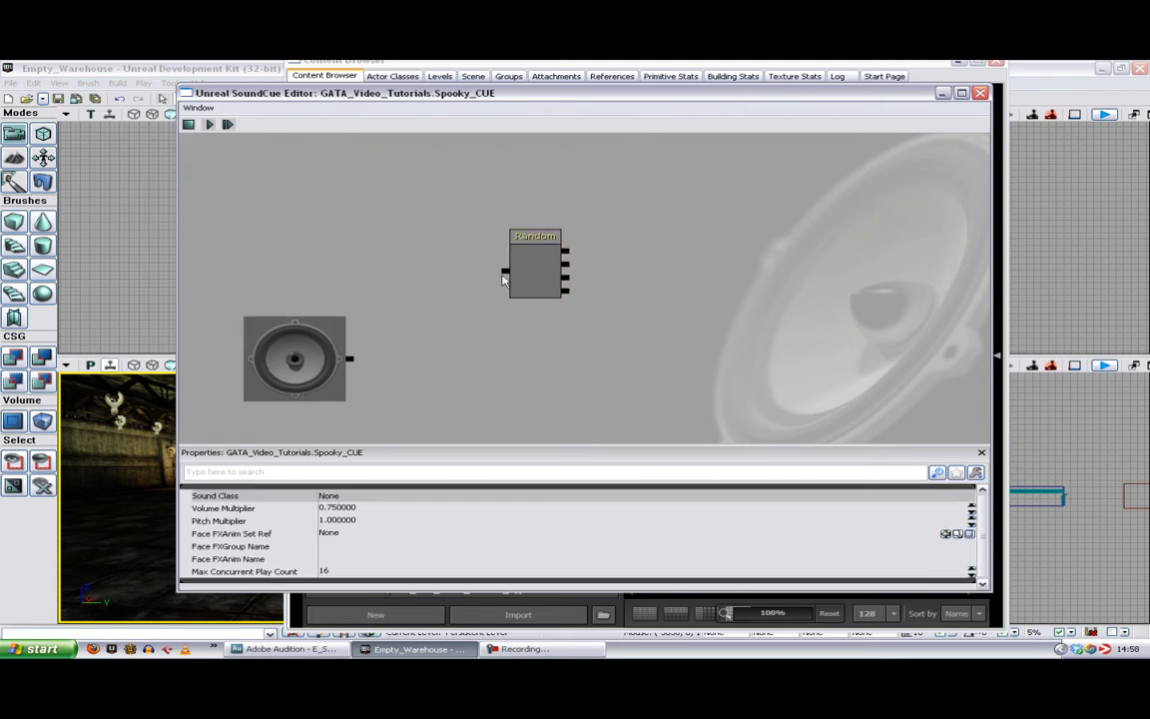
Step: Add an Attenuation node and wire it between the speaker output and the Random node
right_click(375, 308)
click(400, 297)
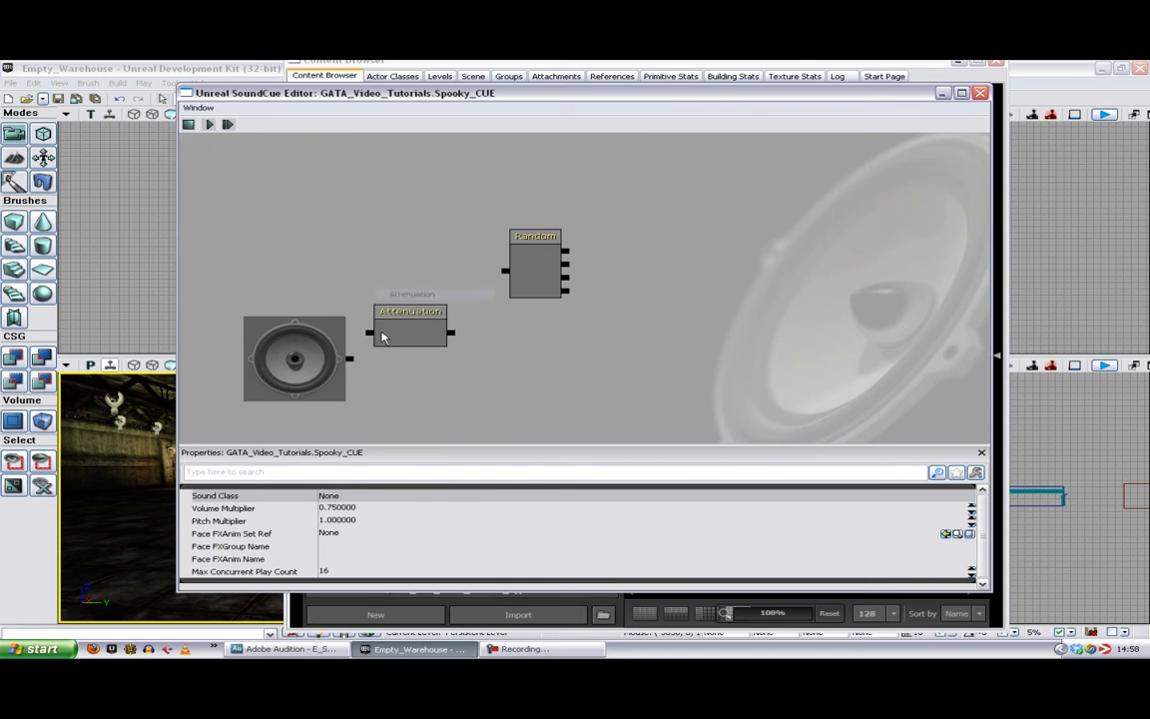
drag(350, 360, 434, 374)
click(554, 390)
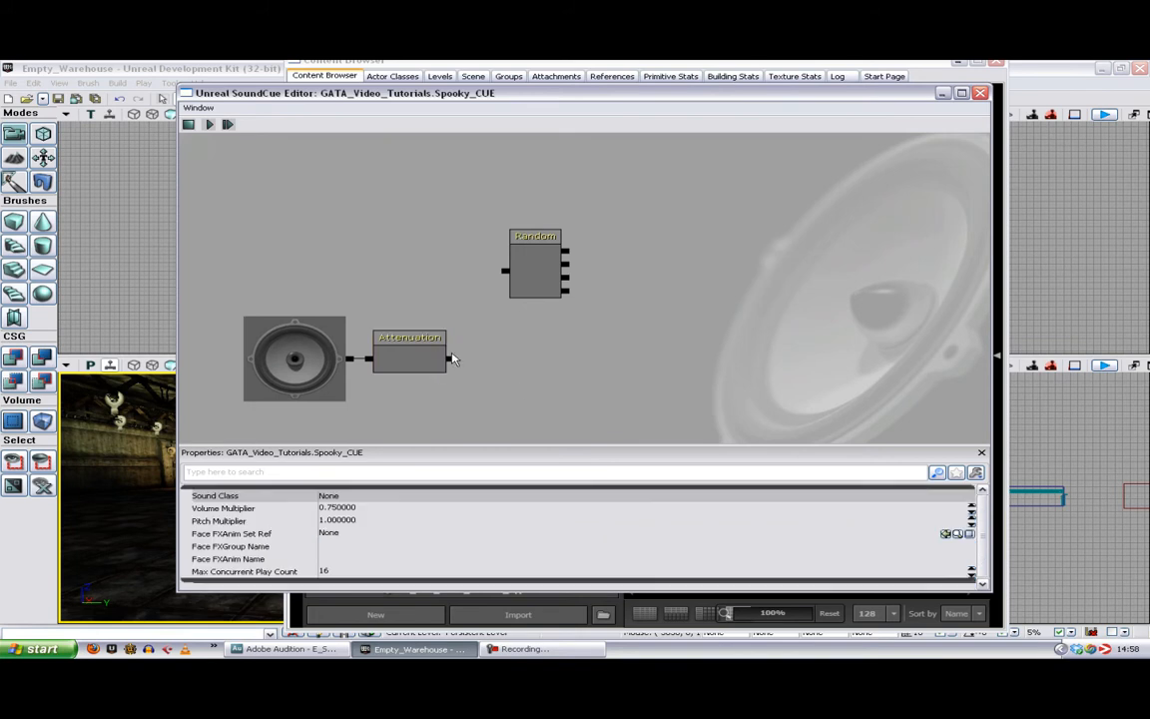
drag(535, 265, 530, 350)
mouse_move(450, 359)
mouse_down()
mouse_move(478, 365)
mouse_move(469, 361)
mouse_up()
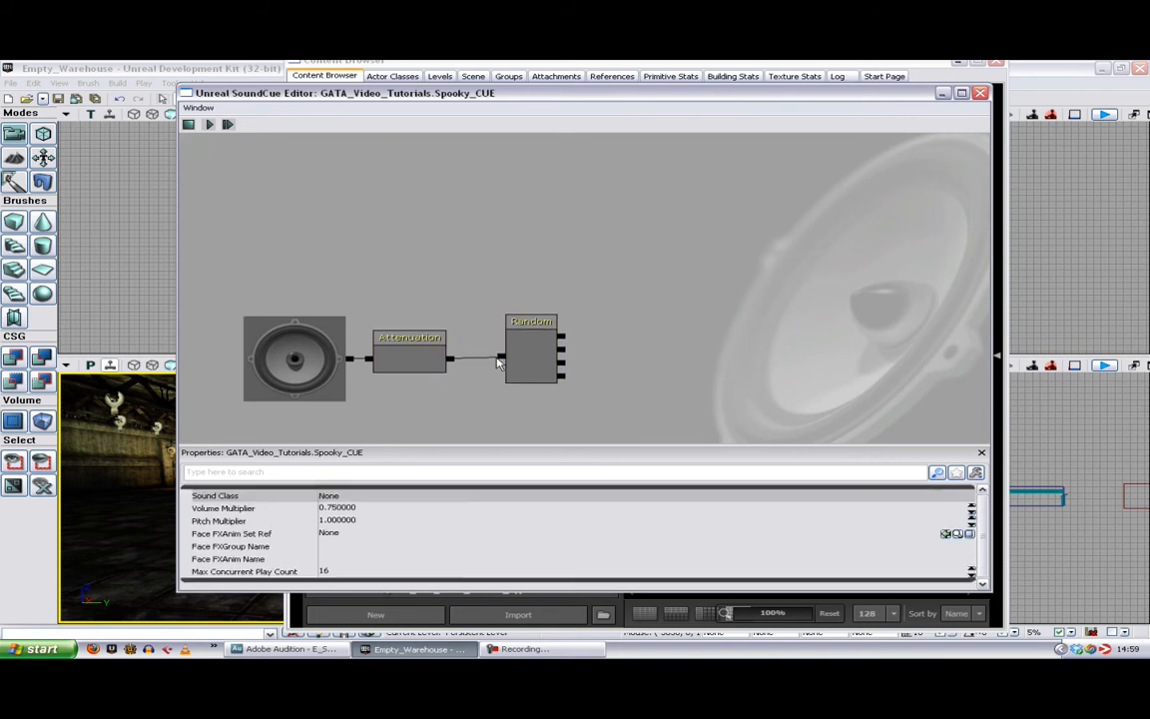
Step: Add a Delay node between the Attenuation and Random nodes, with Delay Min 2 and Delay Max 4
drag(551, 359, 717, 357)
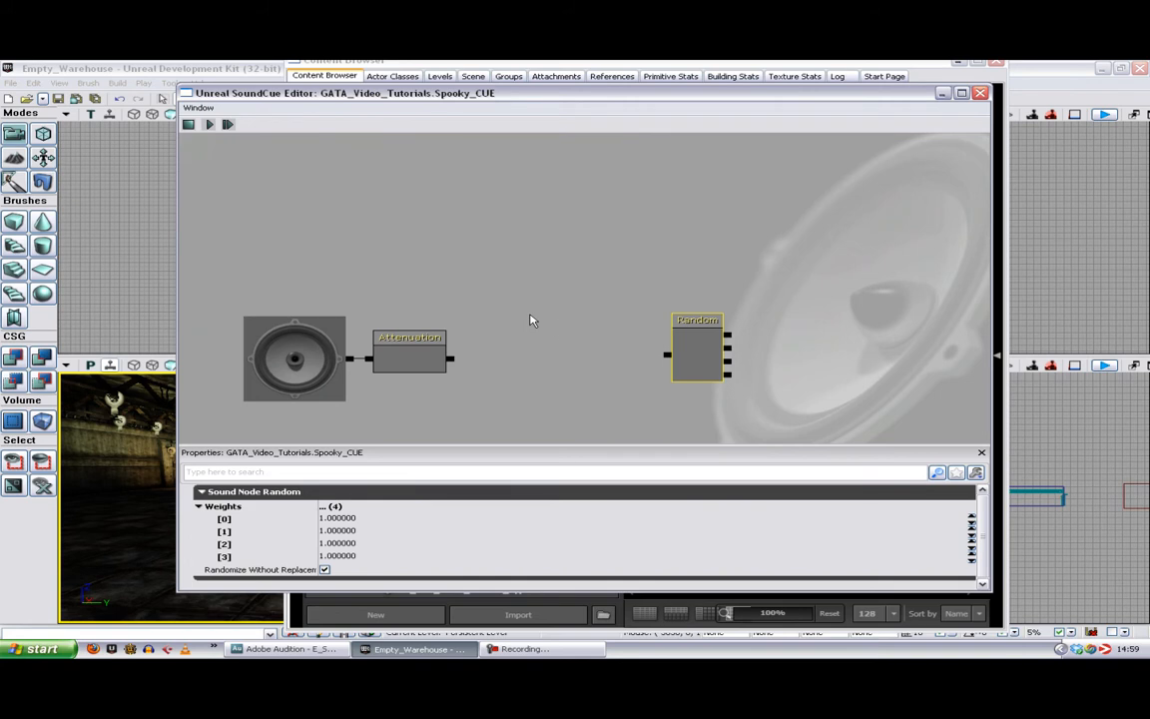
right_click(583, 333)
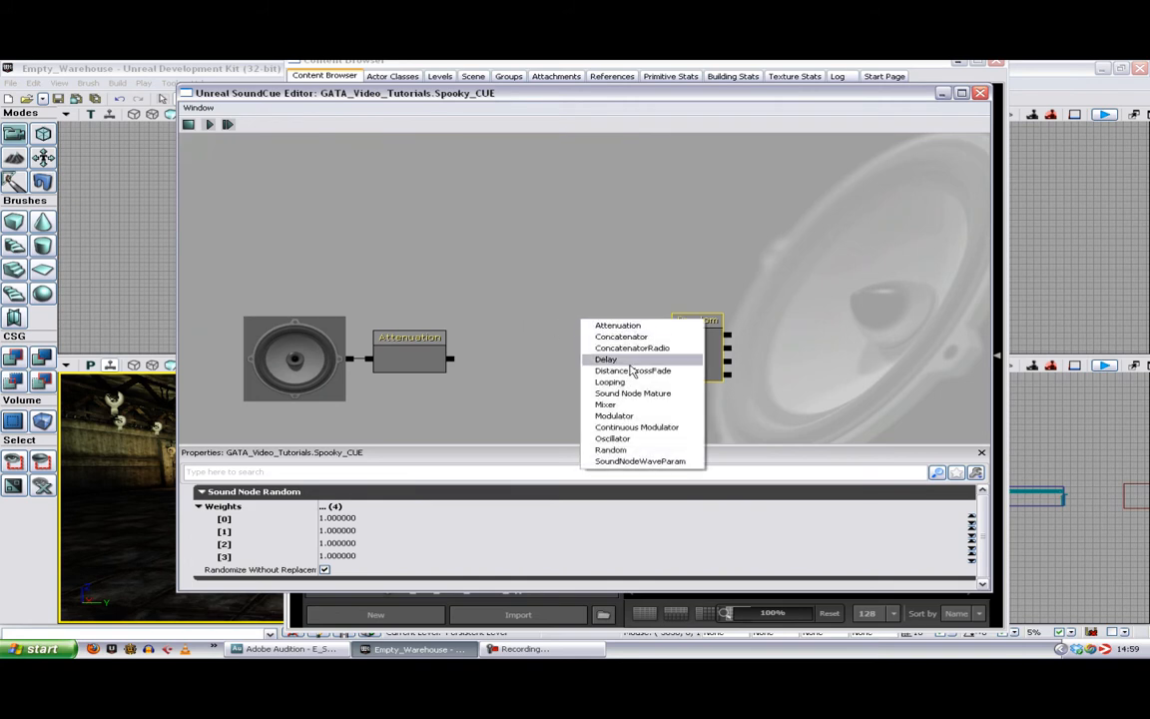
click(630, 362)
click(613, 364)
click(380, 508)
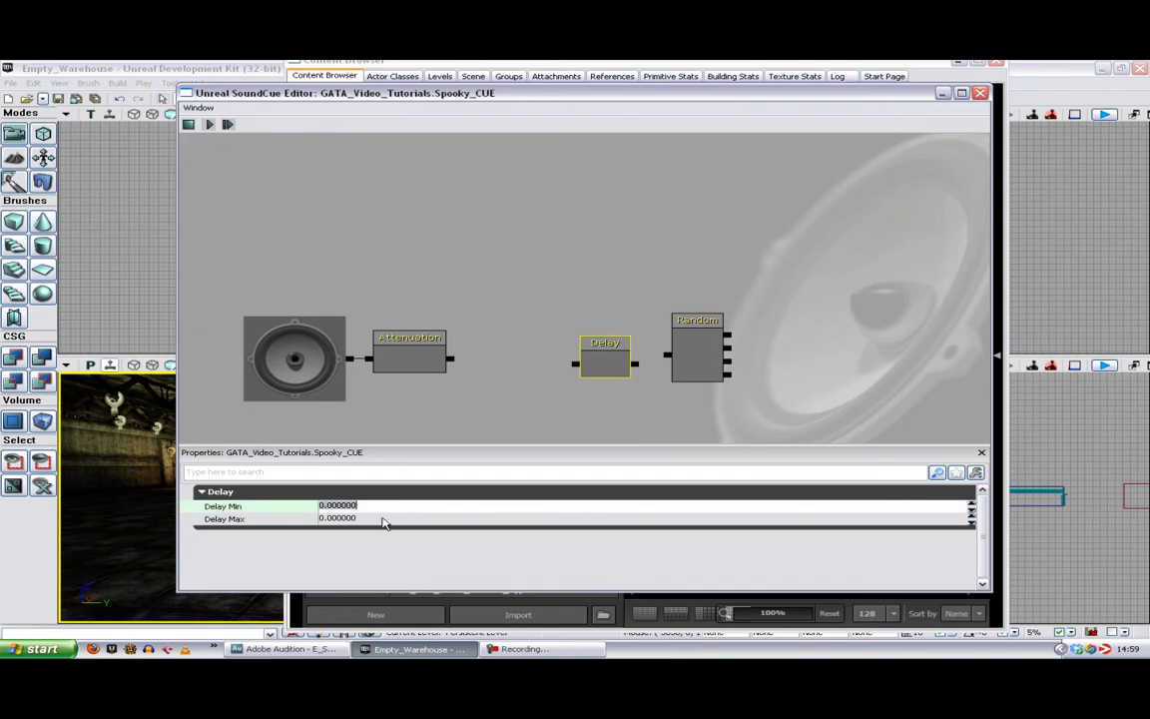
text(2)
click(383, 521)
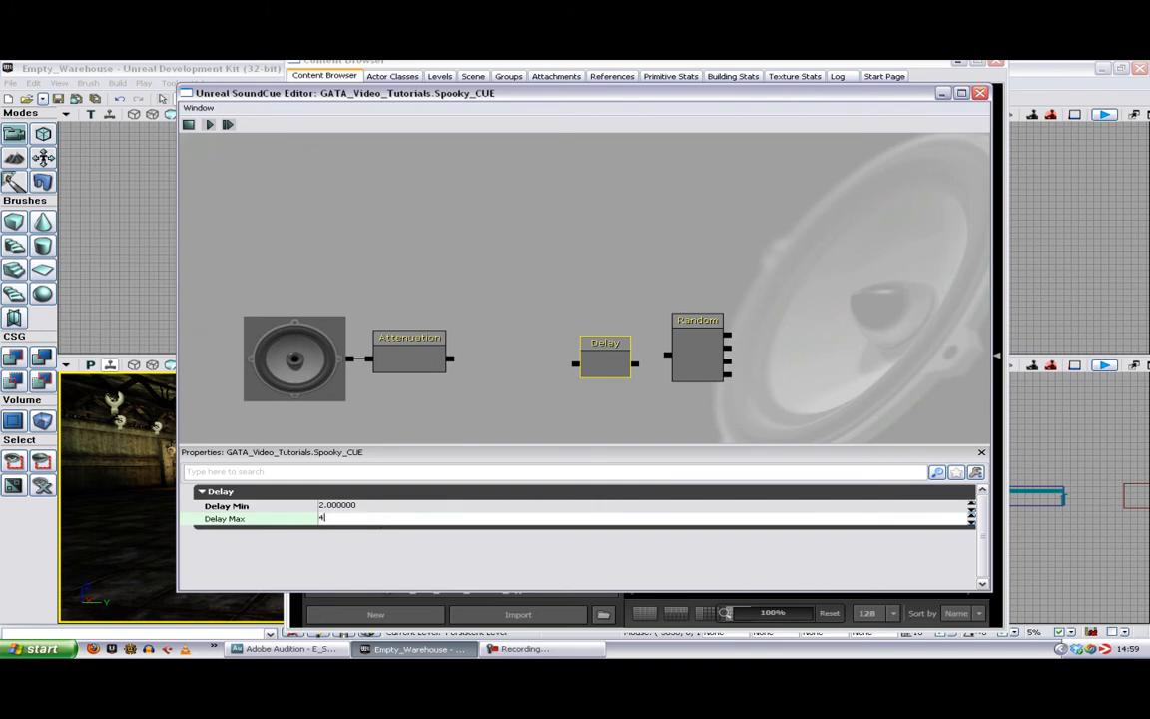
click(475, 384)
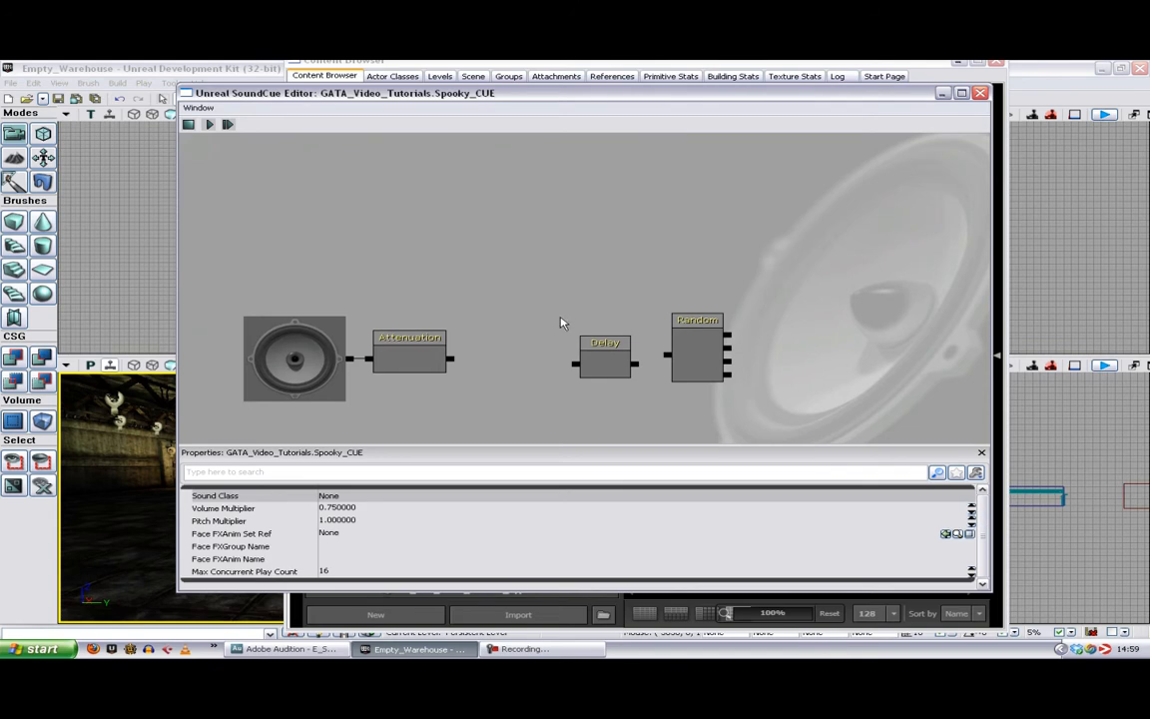
Step: Connect the Delay node to the Random node and wire in a Looping node between Attenuation and Delay
drag(635, 364, 667, 355)
right_click(480, 351)
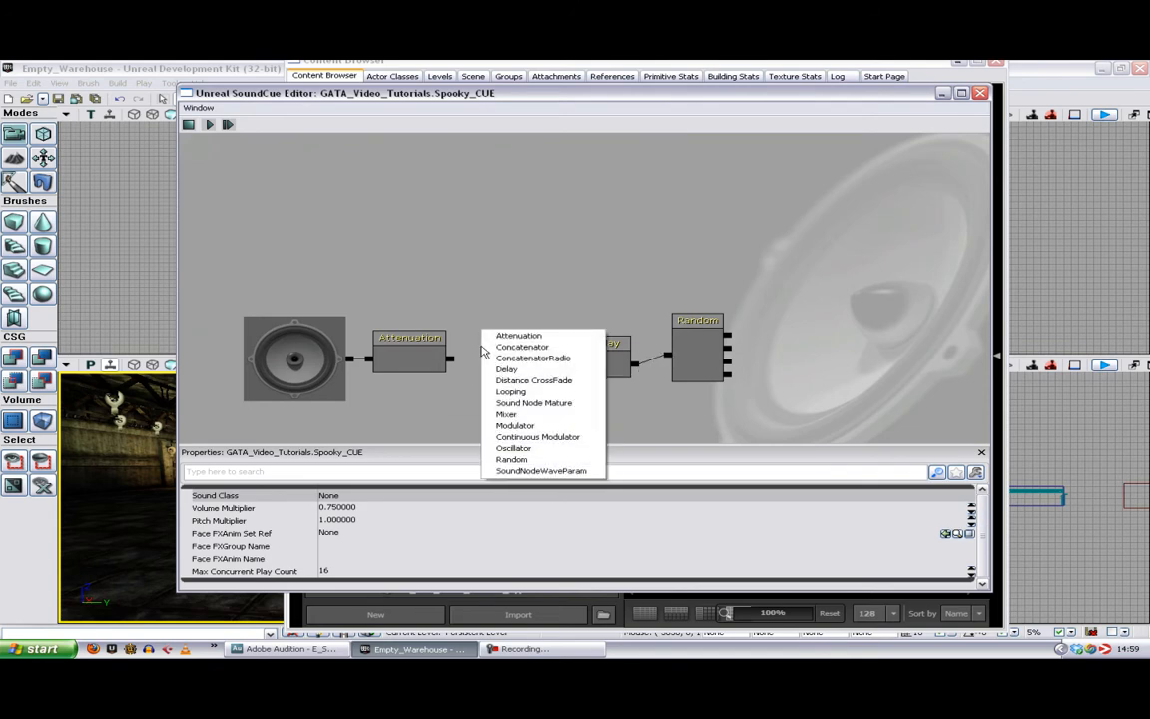
click(512, 394)
drag(450, 360, 576, 365)
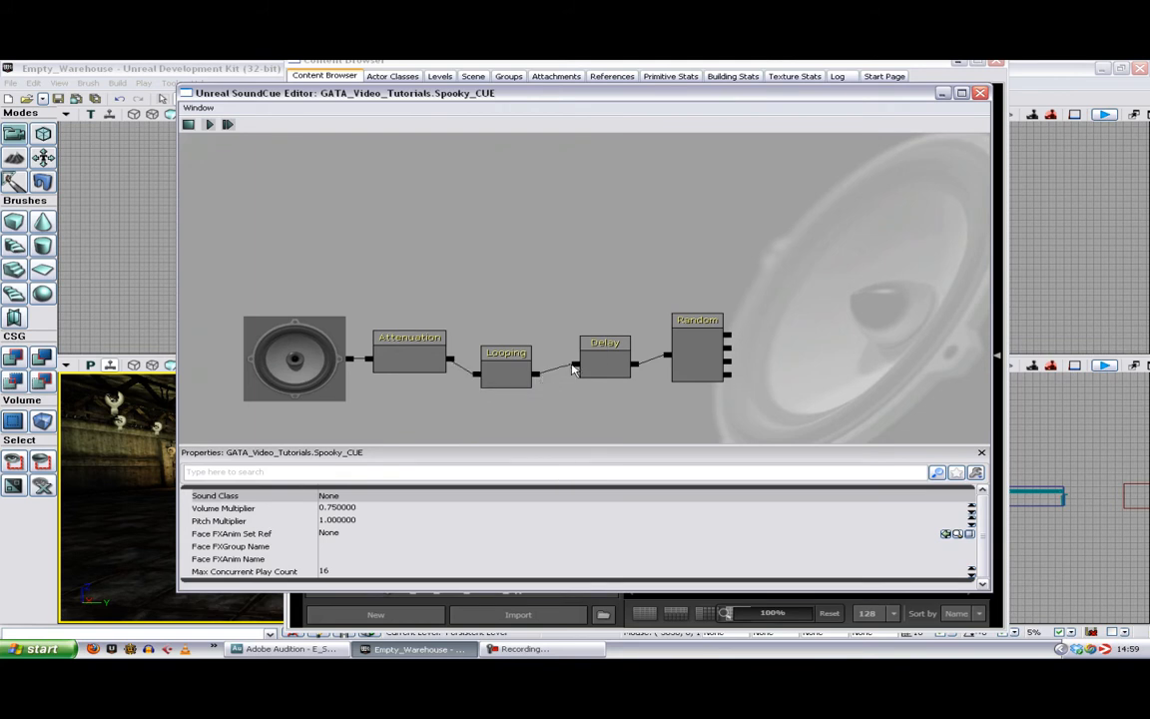
drag(503, 381, 511, 350)
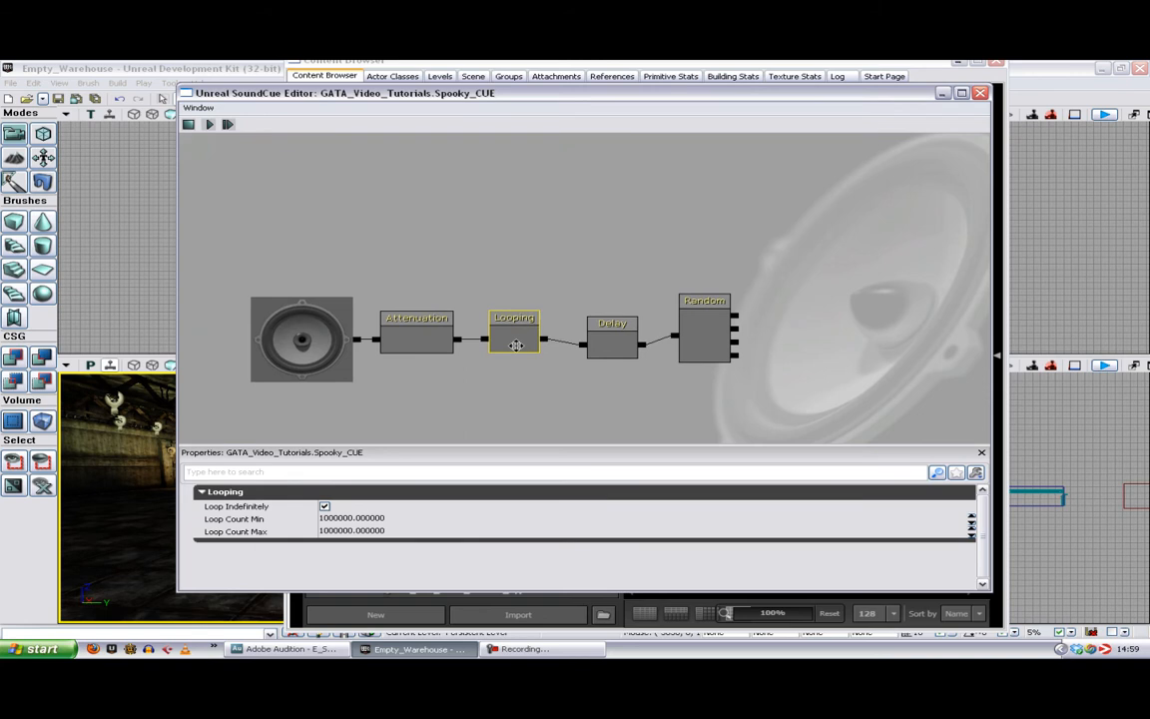
click(718, 350)
drag(707, 355, 545, 341)
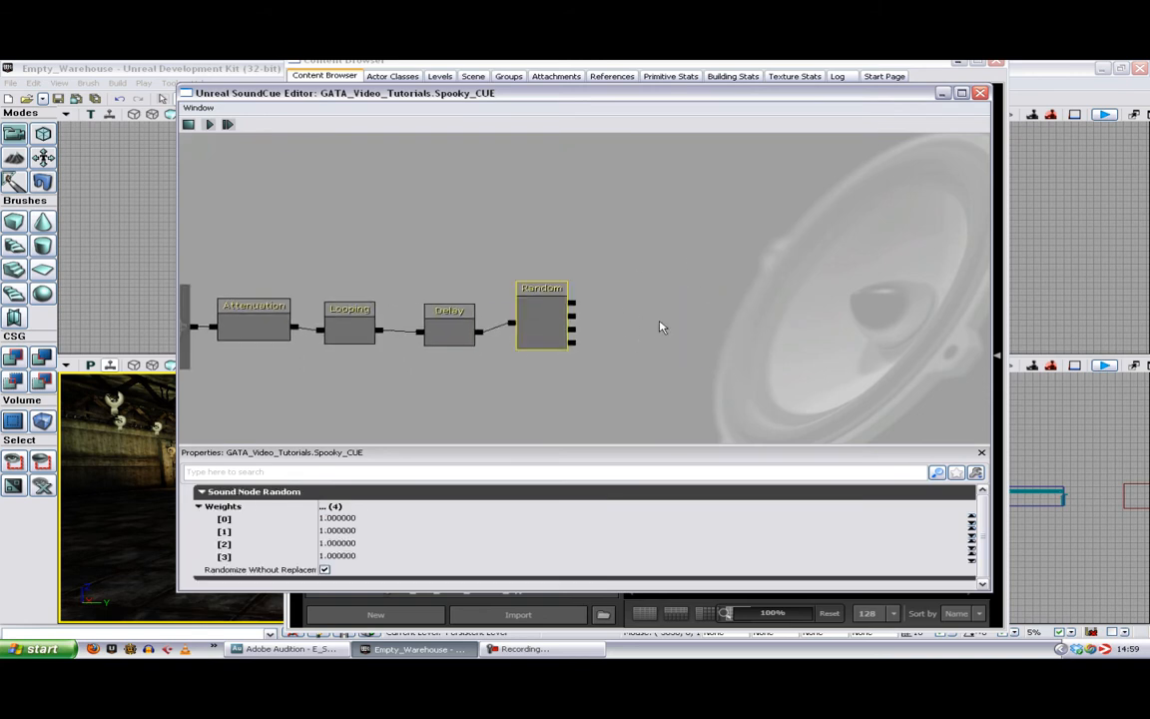
Step: Select the sound waves E_SPOOKY_metal_08, E_SPOOKY_metal_hi_06, SPOOKY_pulse_02 and E_SPOOKY_metal_09 in the Content Browser
drag(685, 100, 407, 127)
click(884, 294)
ctrl+click(884, 410)
ctrl+click(884, 531)
scroll(983, 425, down, 1)
scroll(983, 425, down, 1)
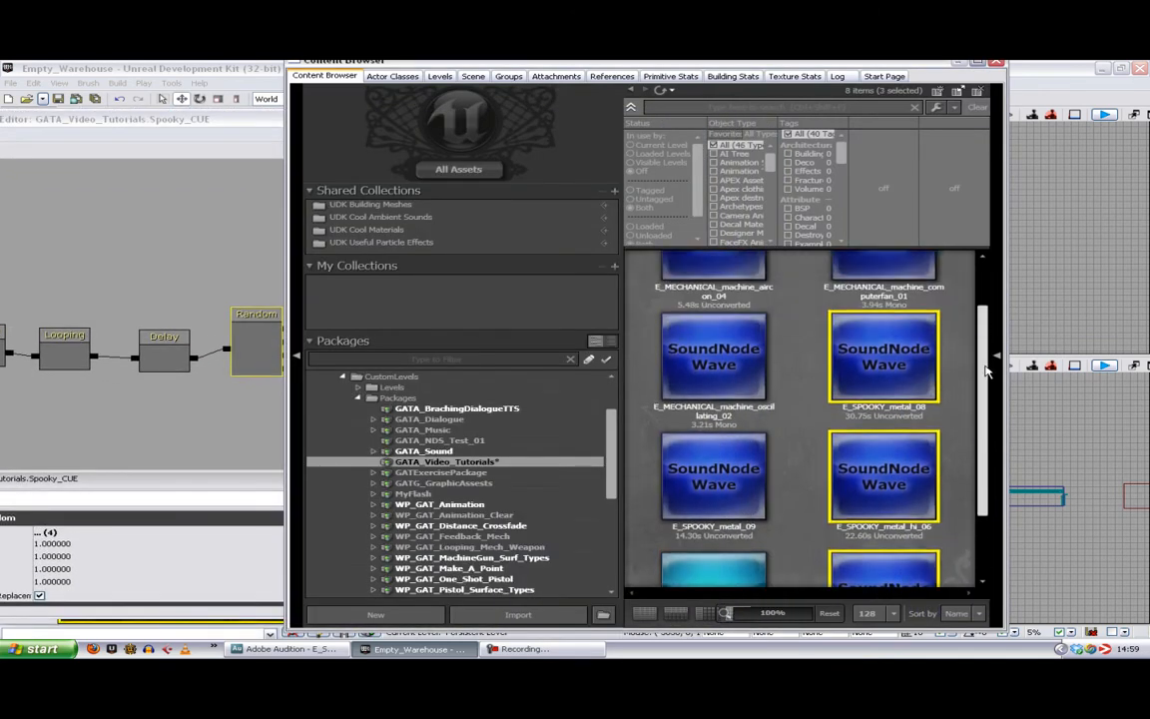
ctrl+click(714, 385)
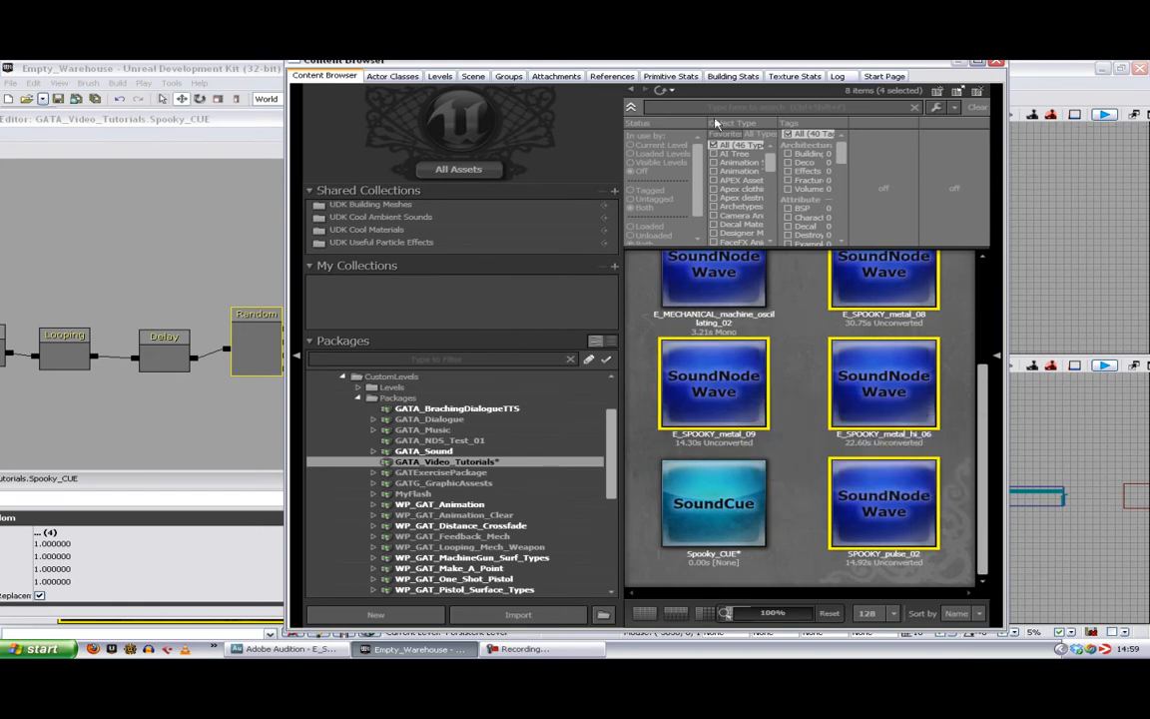
drag(589, 60, 912, 69)
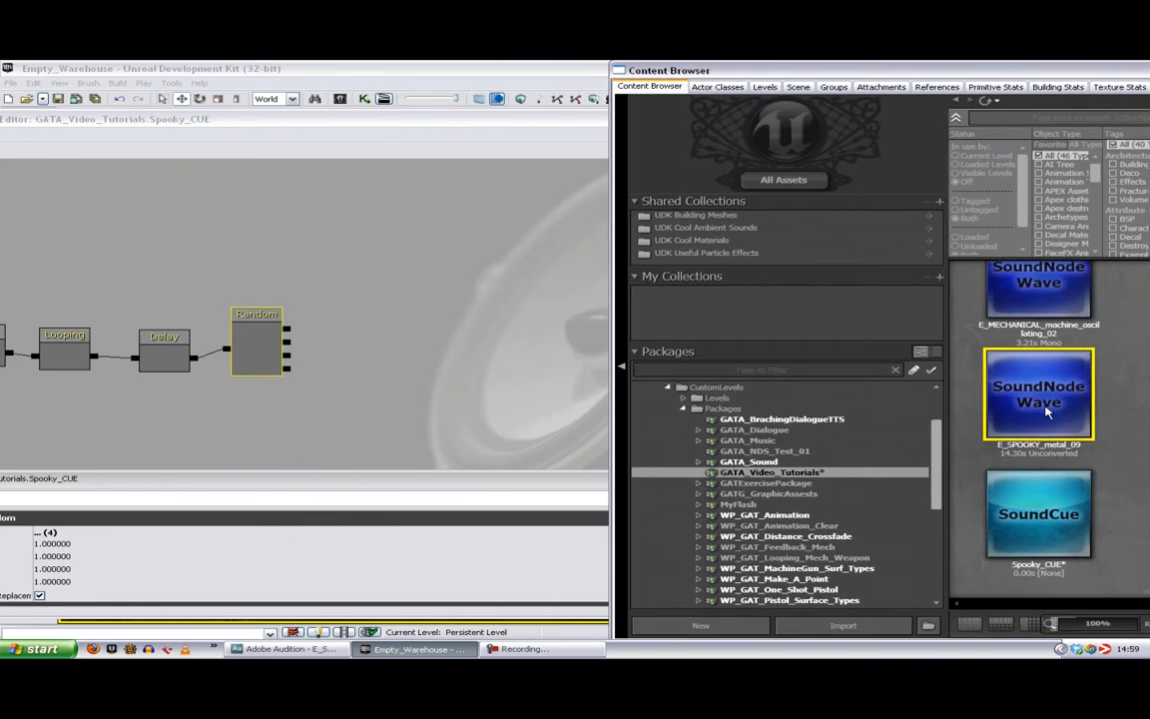
Step: Add the four selected waves as separate SoundNodeWave nodes, and delete them together with the Random node
right_click(348, 296)
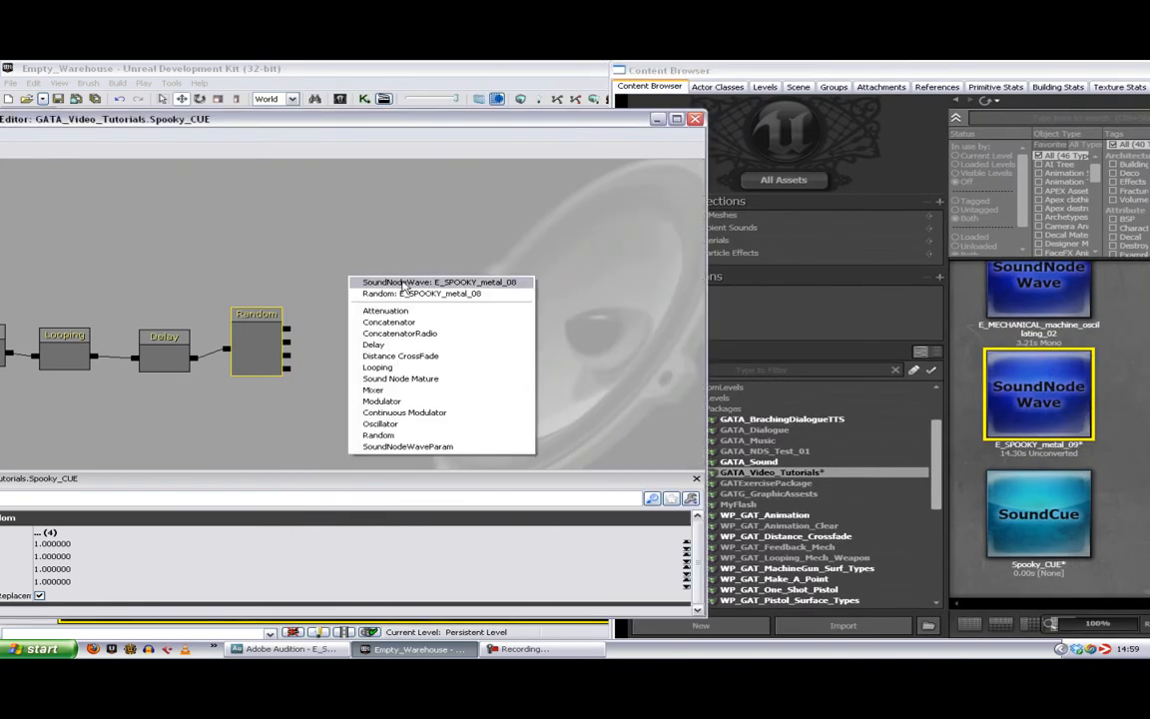
click(409, 283)
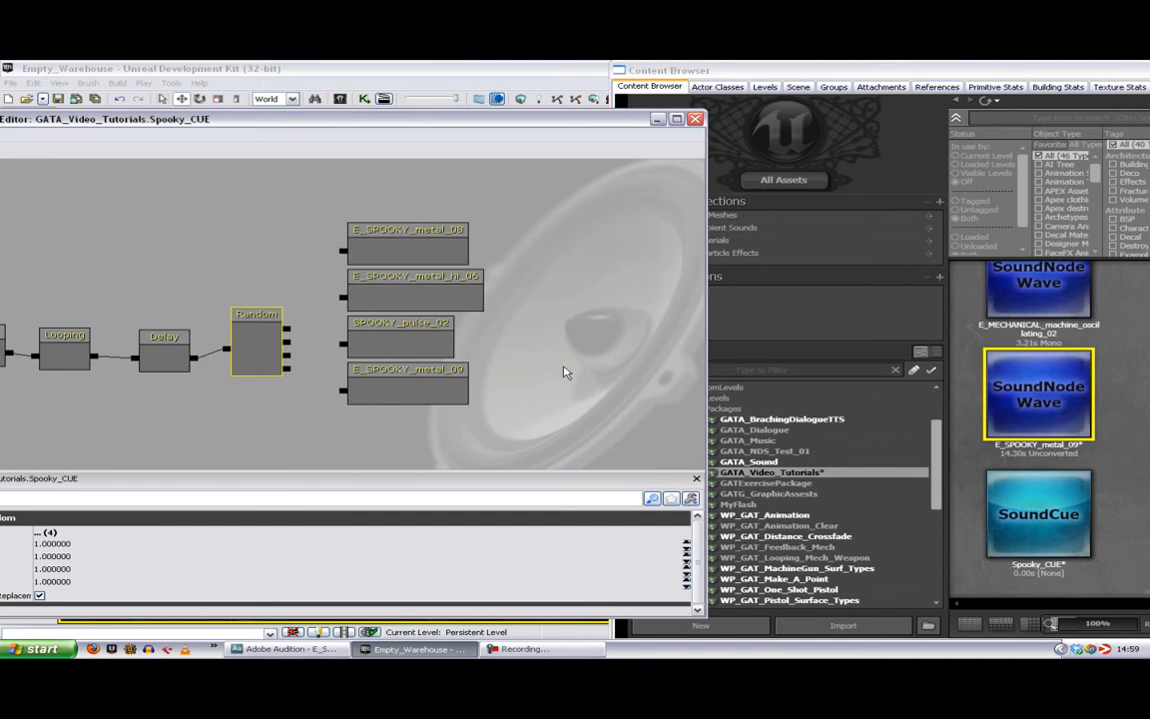
ctrl+alt+drag(238, 186, 512, 442)
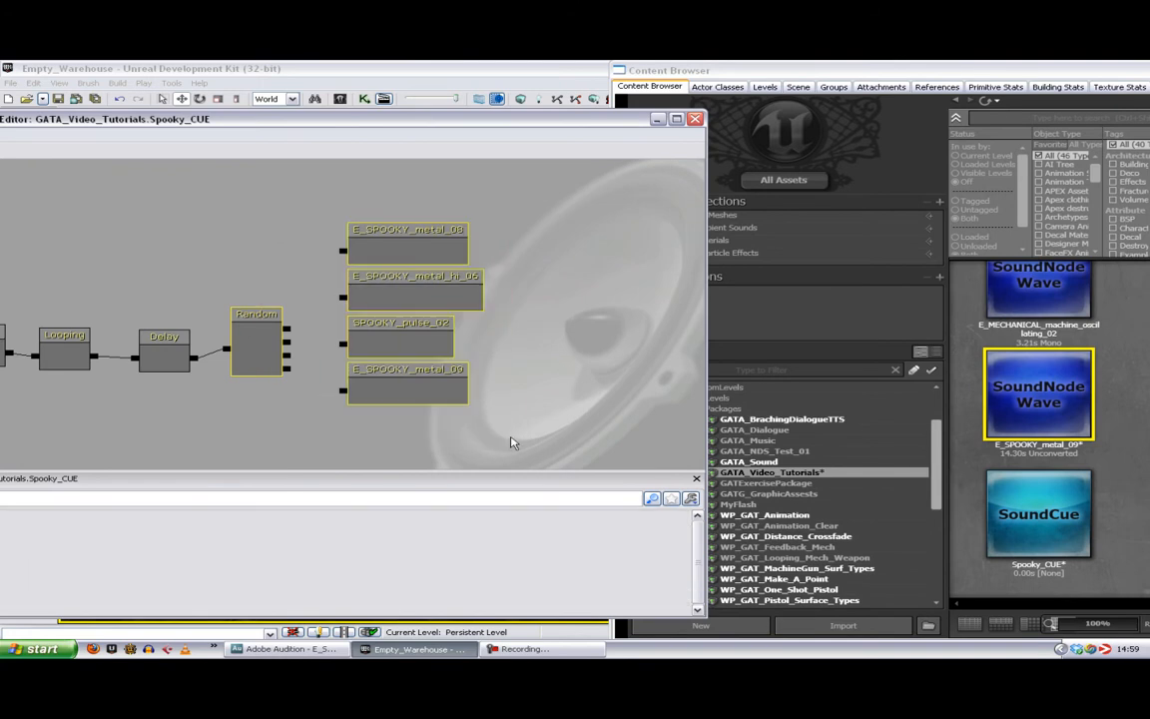
key(Delete)
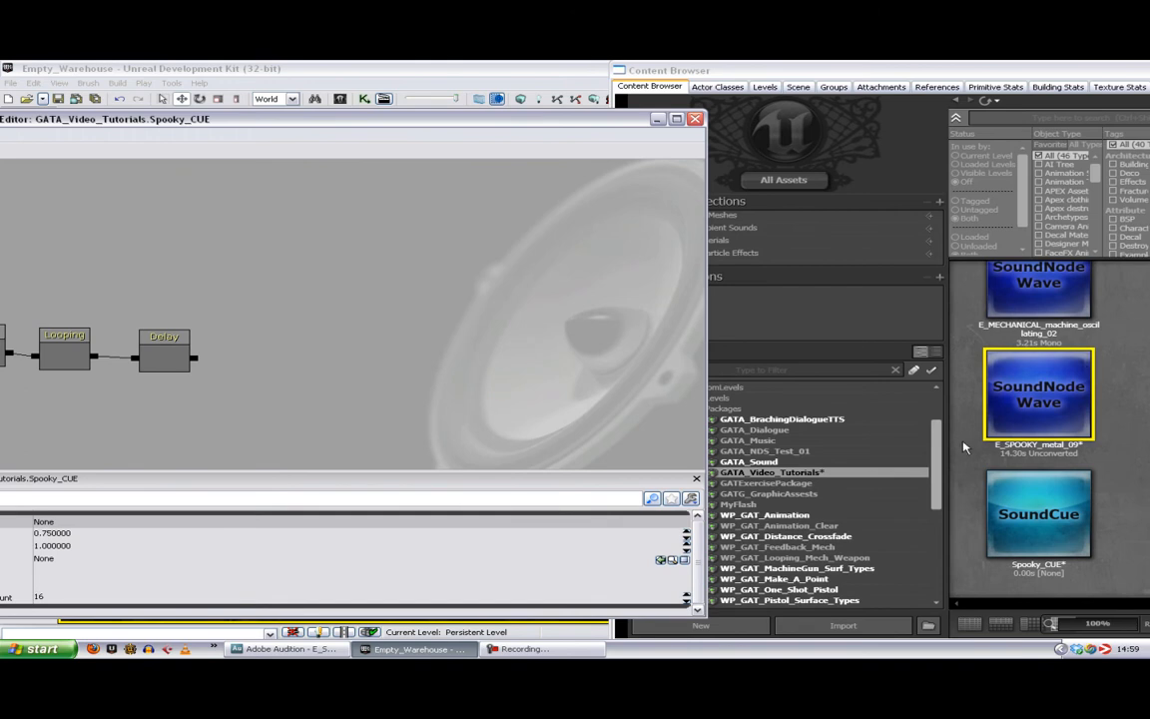
Step: Add a Random node prewired with the four selected spooky waves and connect the Delay node to it
right_click(325, 320)
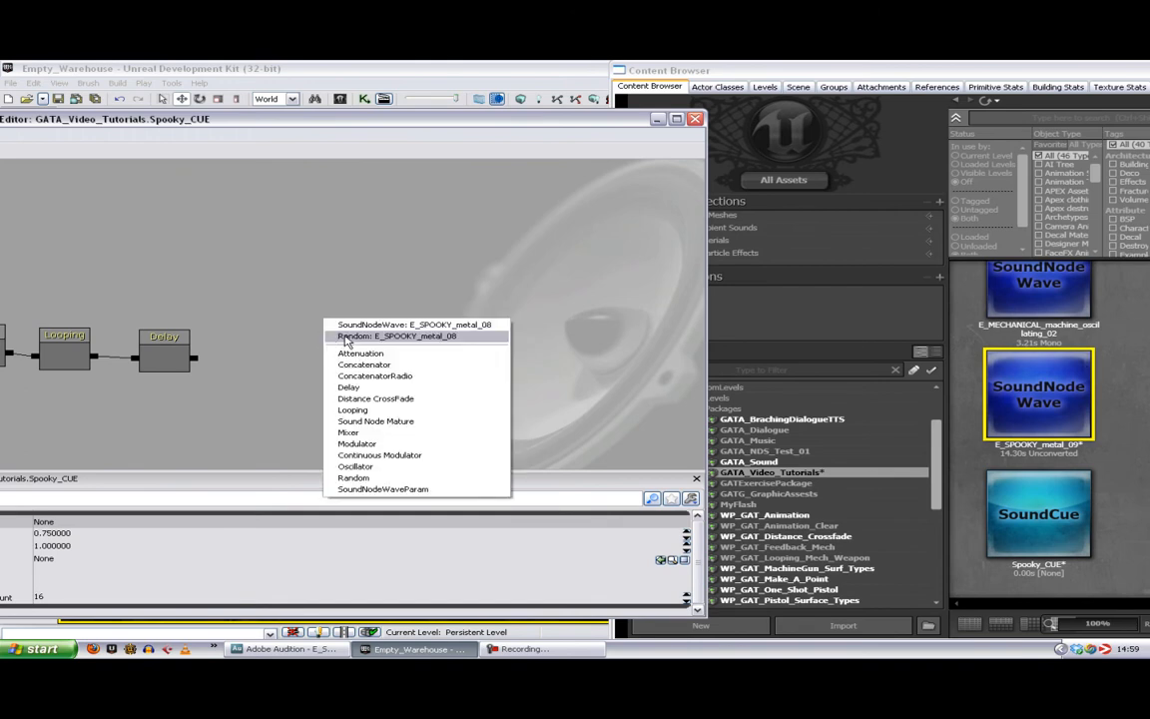
click(345, 337)
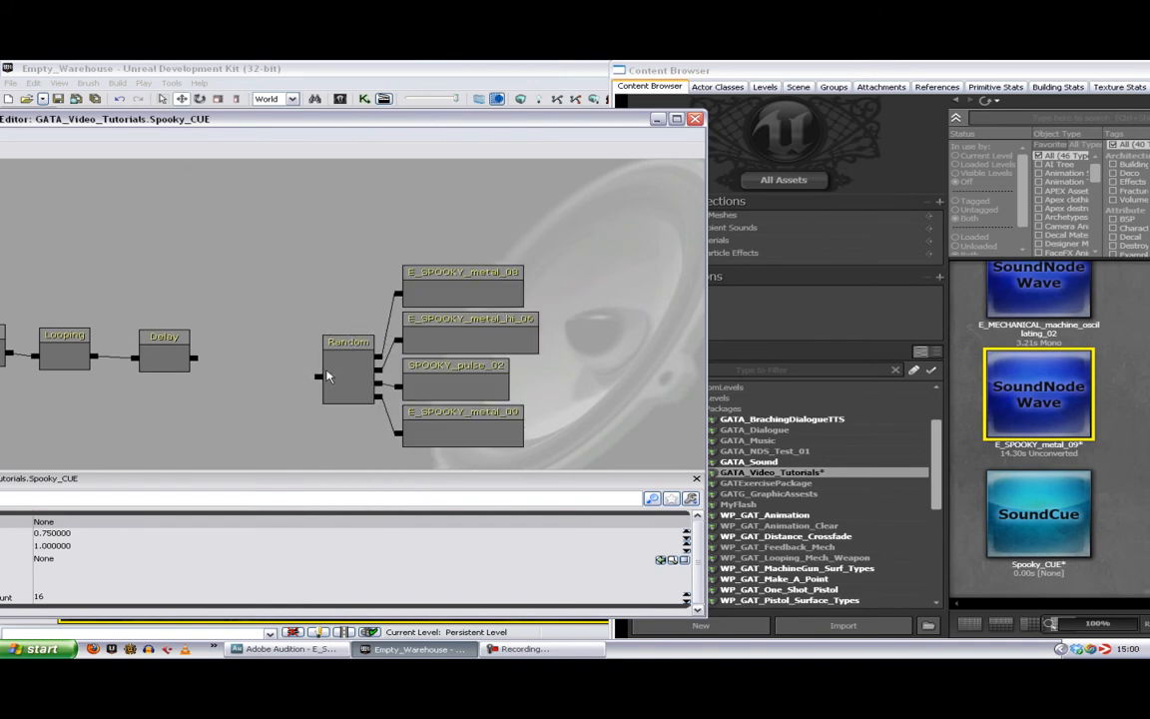
click(369, 387)
drag(351, 381, 285, 361)
drag(195, 359, 357, 351)
drag(246, 393, 283, 431)
drag(580, 121, 771, 97)
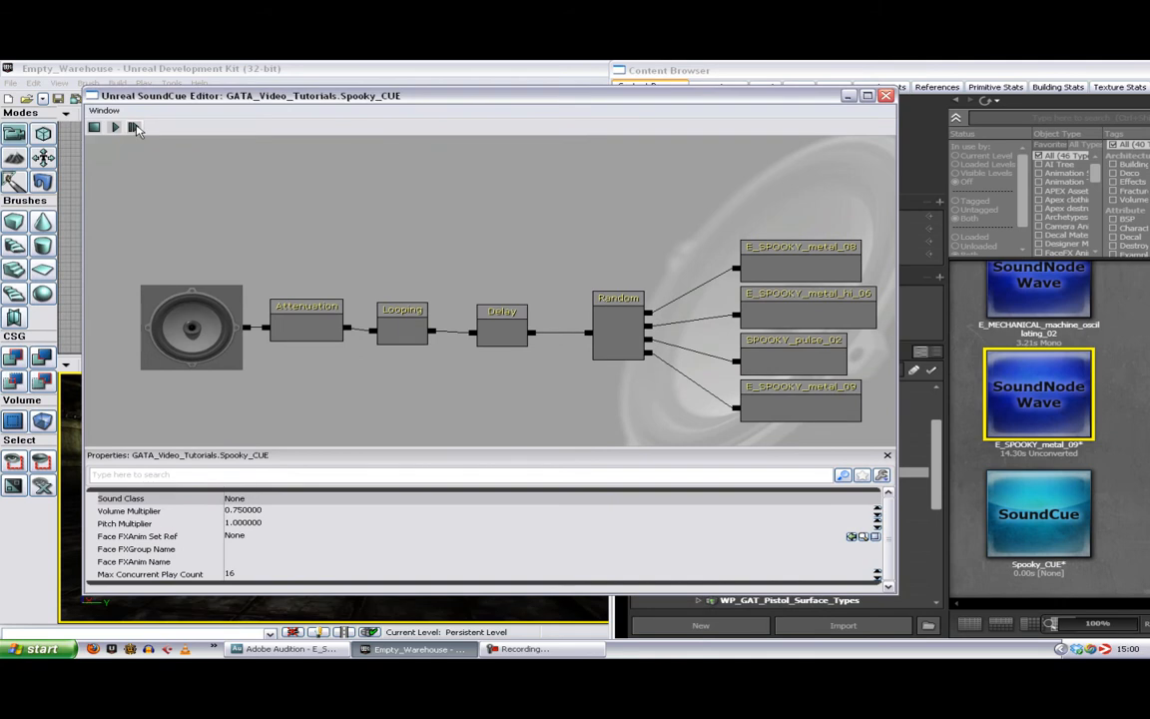
Step: Preview the cue's playback and the Random node on its own, and inspect the properties of the E_SPOOKY_metal_08 wave
click(135, 128)
click(617, 325)
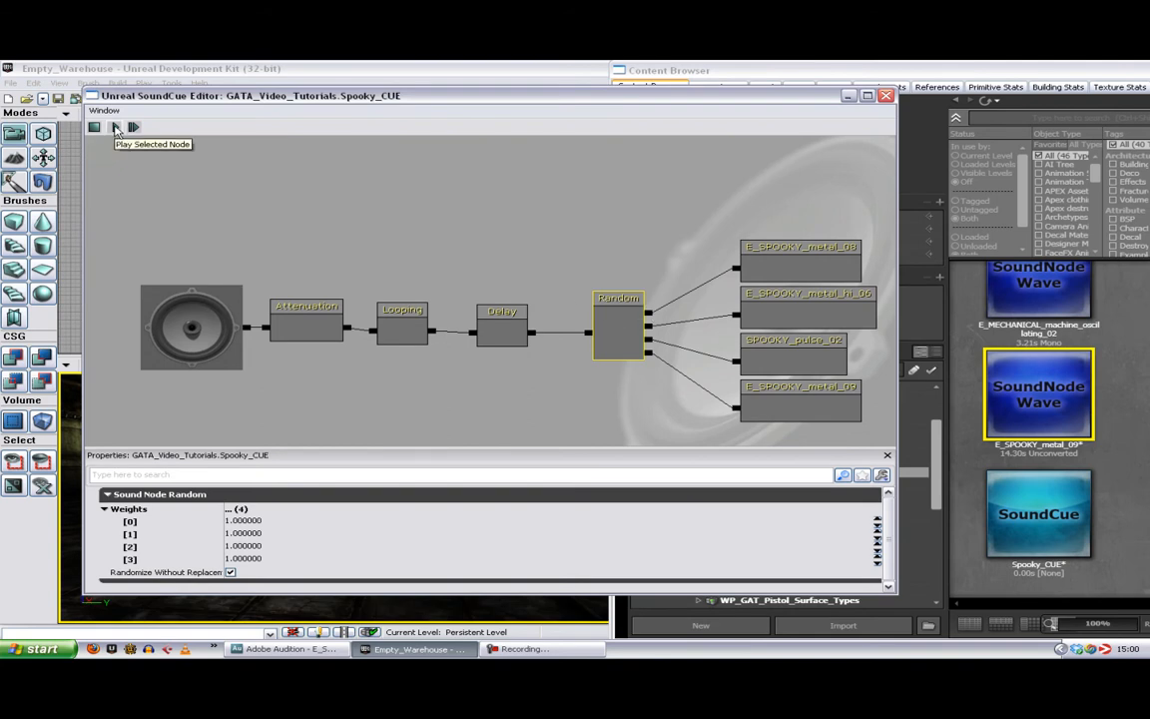
click(117, 131)
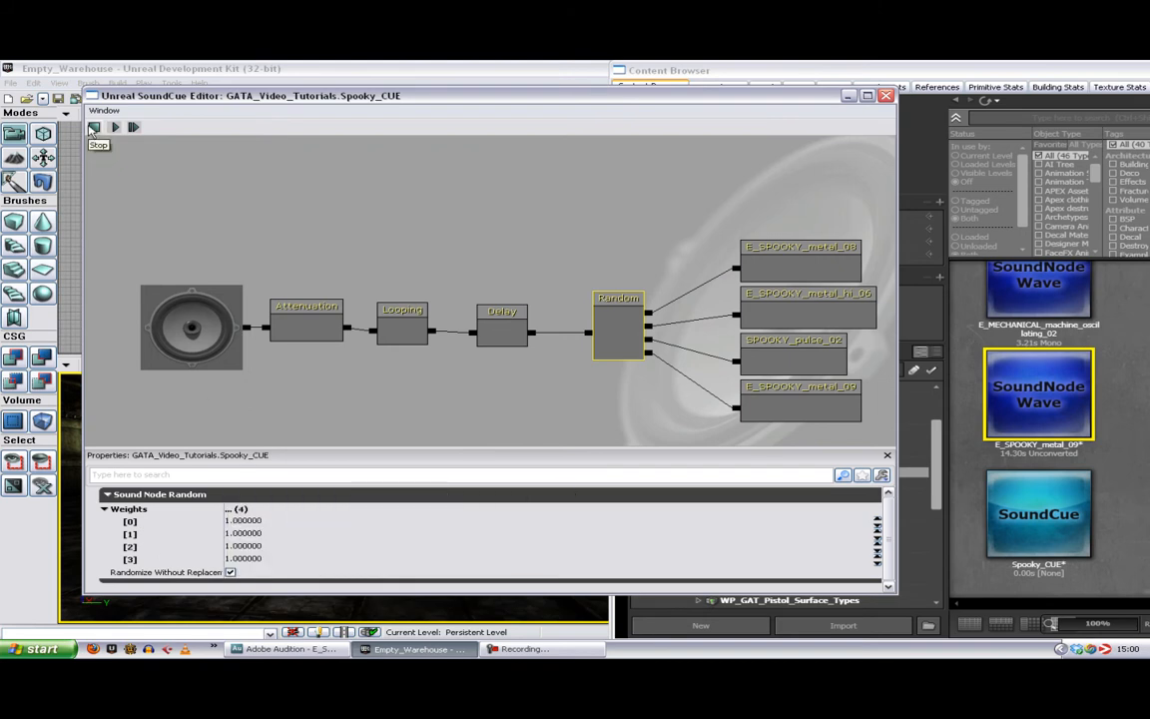
mouse_move(231, 584)
click(782, 268)
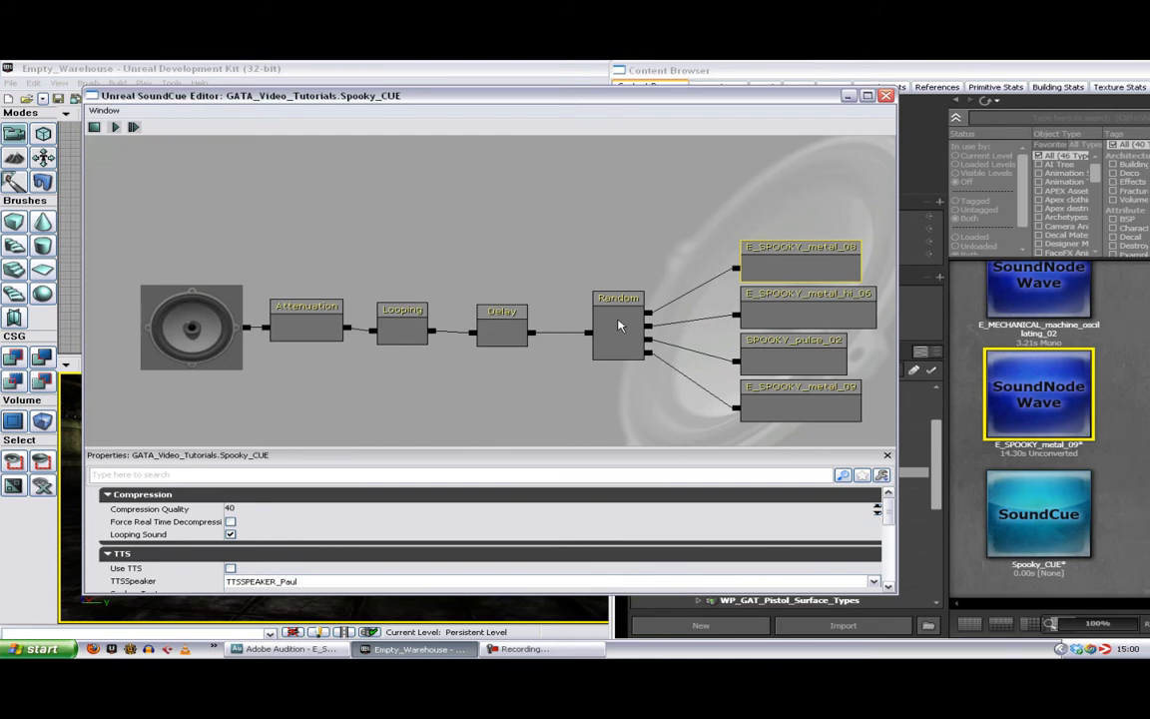
Step: Try moving the E_SPOOKY_metal_08 node up and away from the other waves, and inspect the Random node's weights
drag(785, 260, 771, 203)
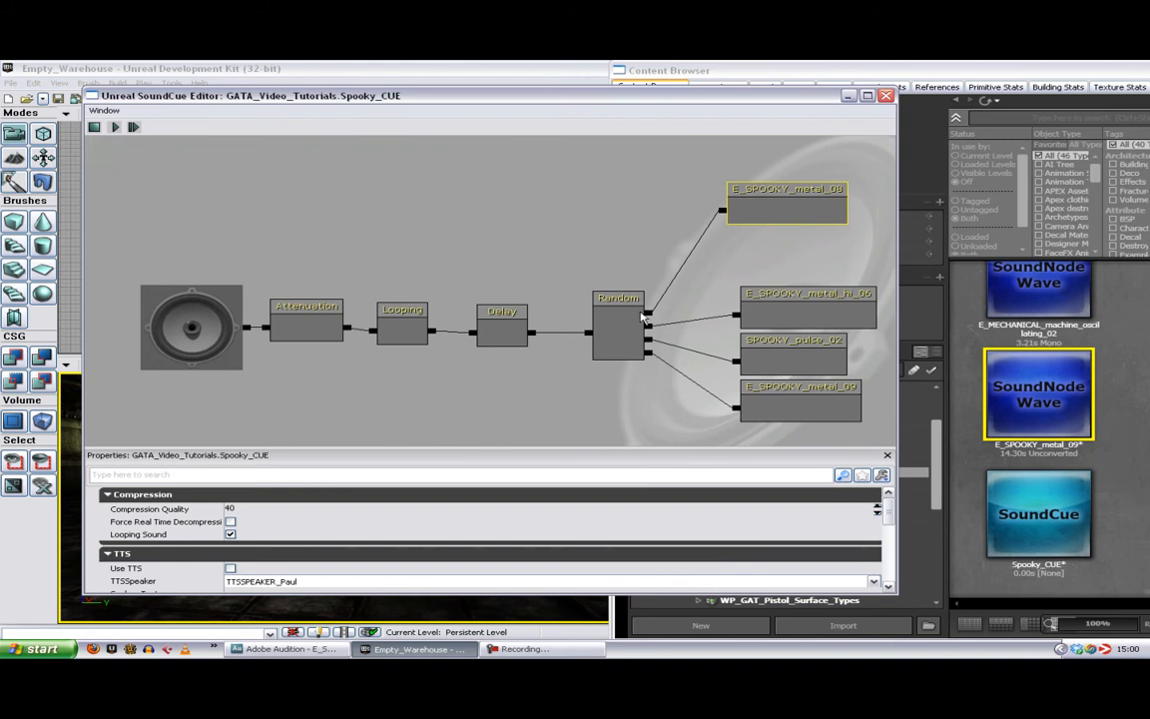
drag(754, 201, 737, 222)
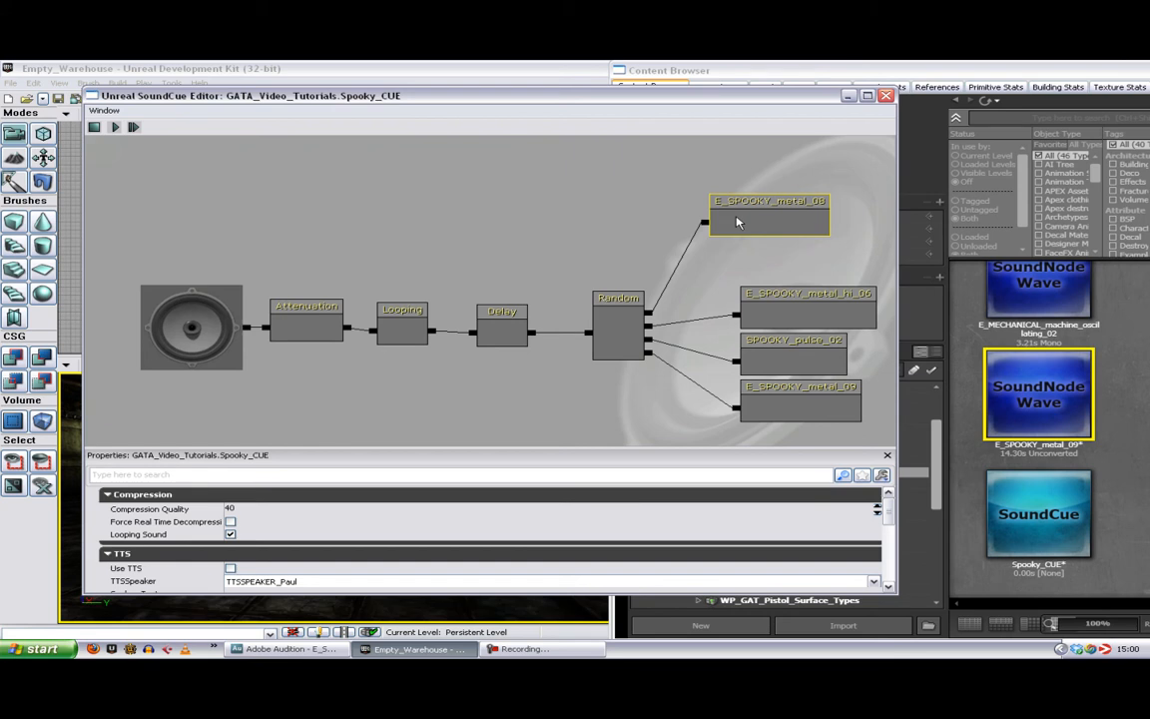
click(627, 335)
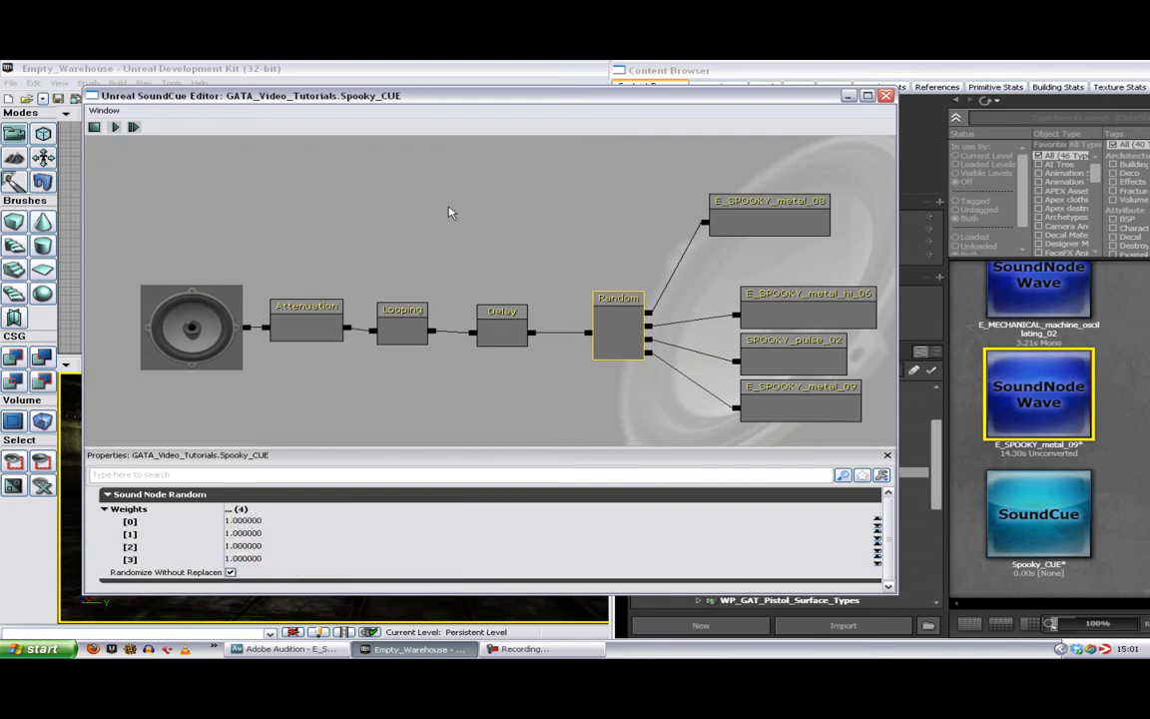
click(772, 219)
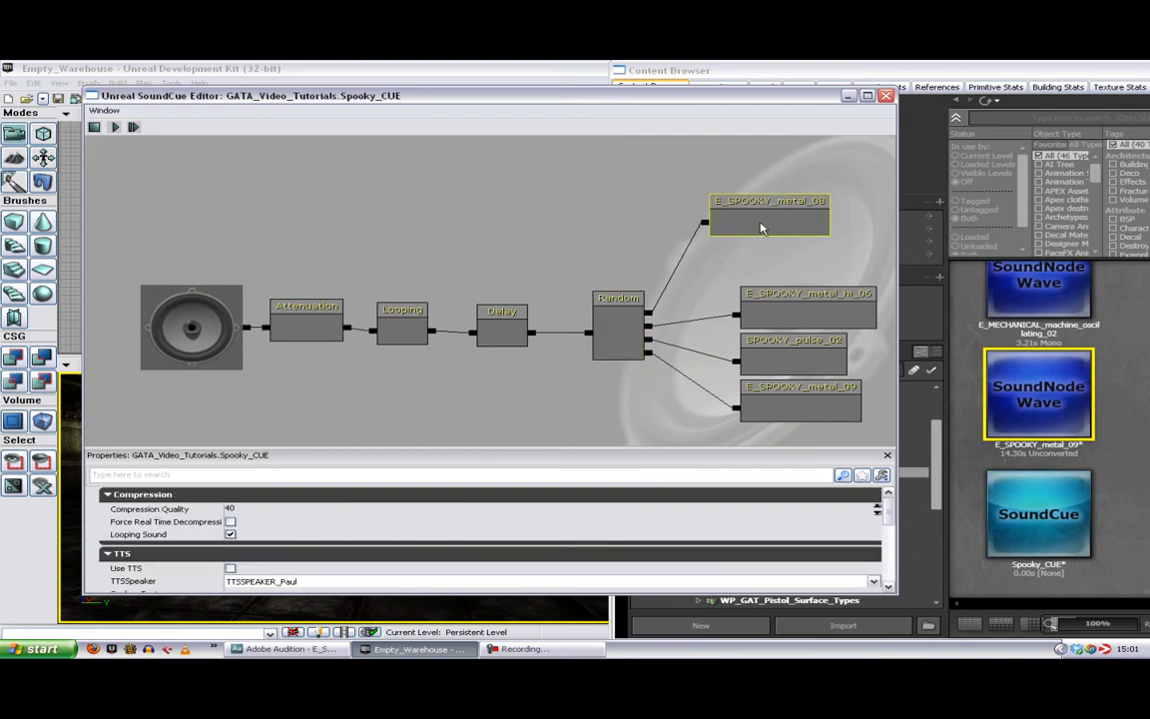
drag(759, 229, 701, 190)
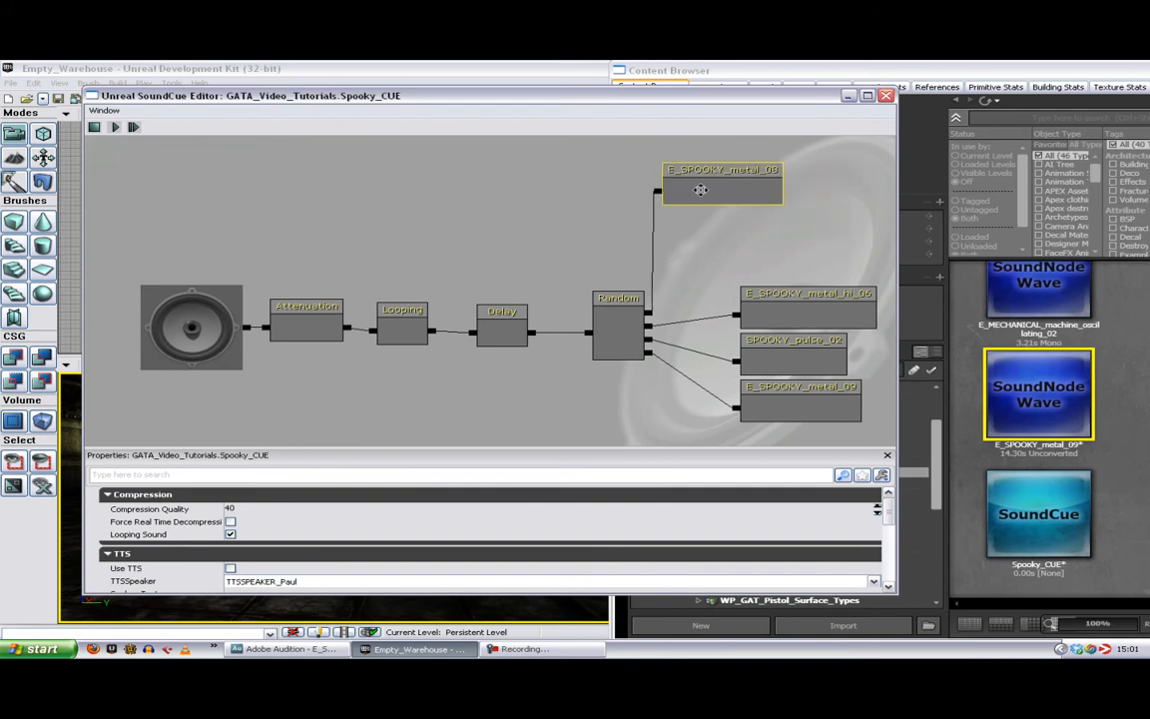
Step: Move the SPOOKY_pulse_02 node up beside E_SPOOKY_metal_08 and shift E_SPOOKY_metal_hi_06 slightly lower
drag(714, 256, 857, 410)
drag(689, 418, 534, 391)
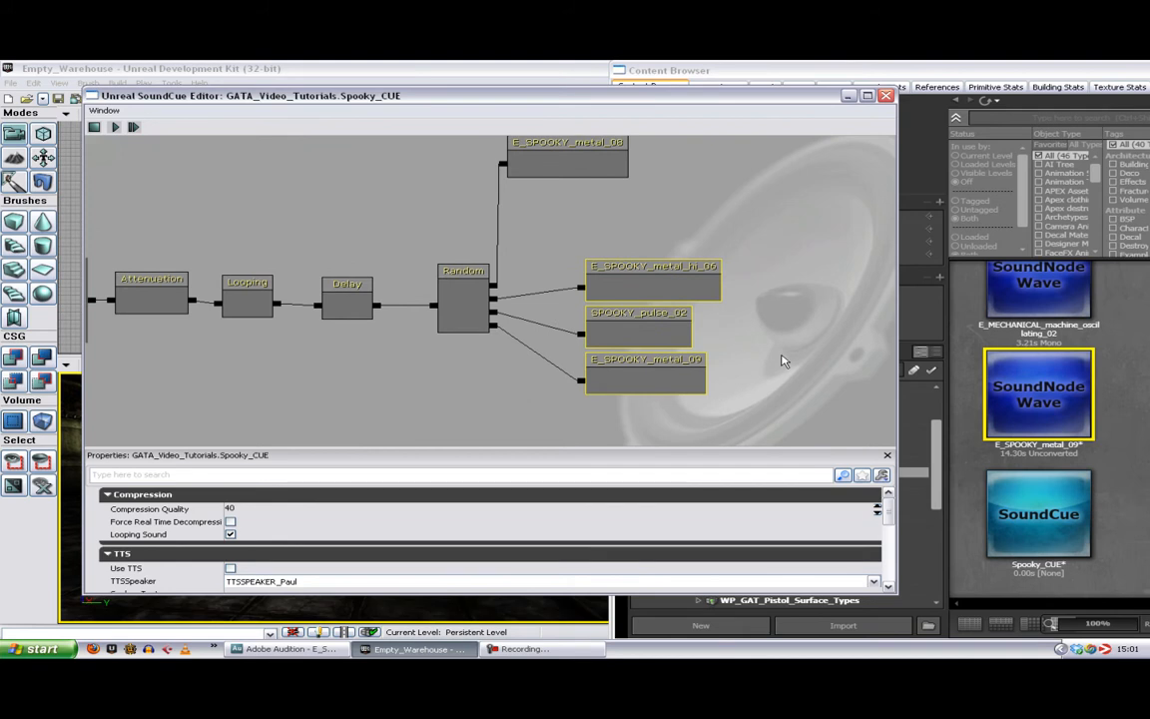
click(644, 333)
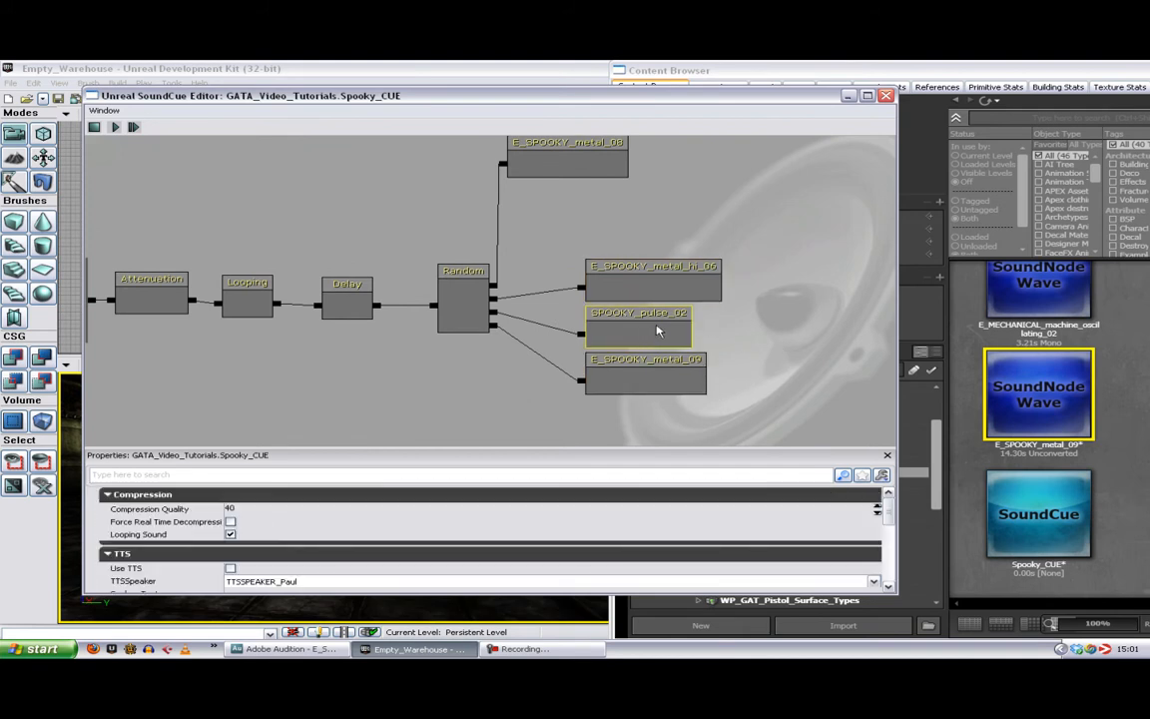
drag(632, 332, 705, 170)
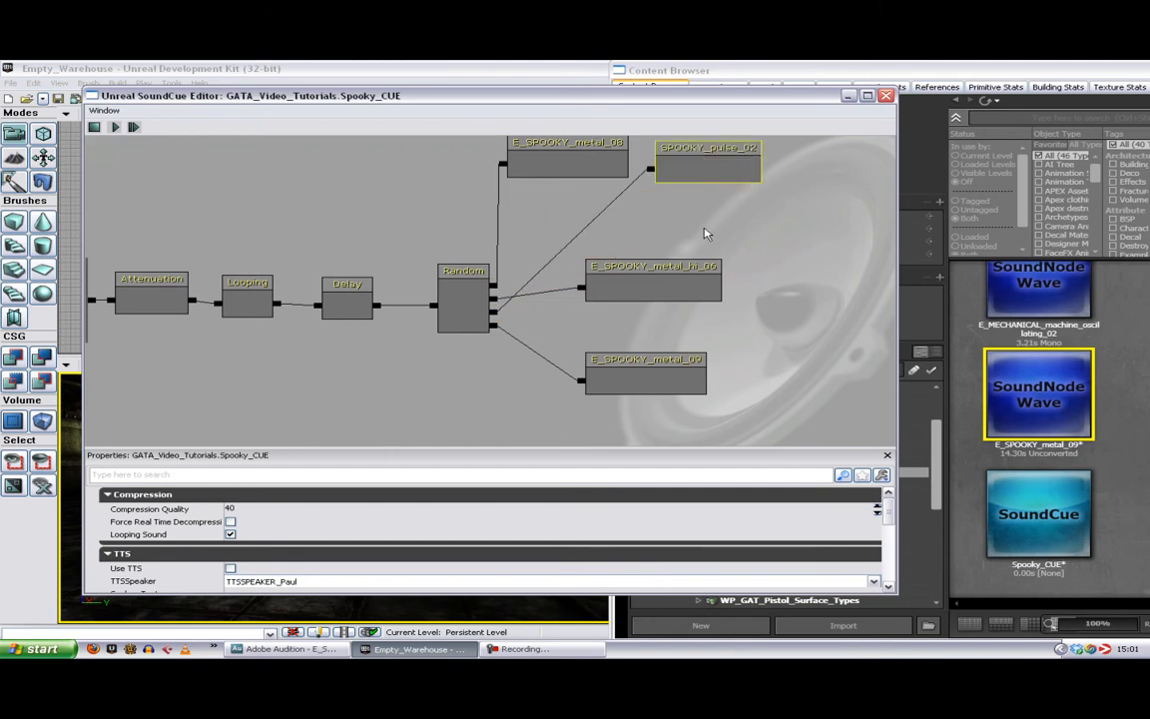
click(667, 293)
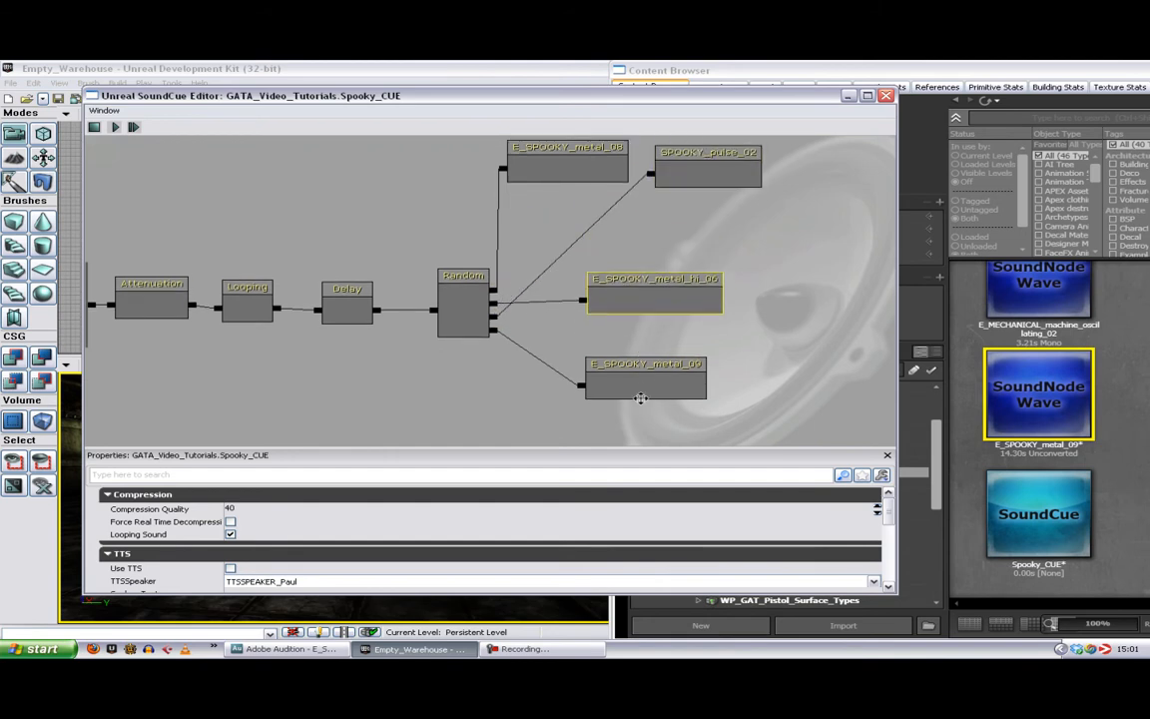
Step: Try repositioning the E_SPOOKY_metal_09 node on its own around the graph, ending below E_SPOOKY_metal_hi_06
ctrl+alt+drag(771, 403, 597, 318)
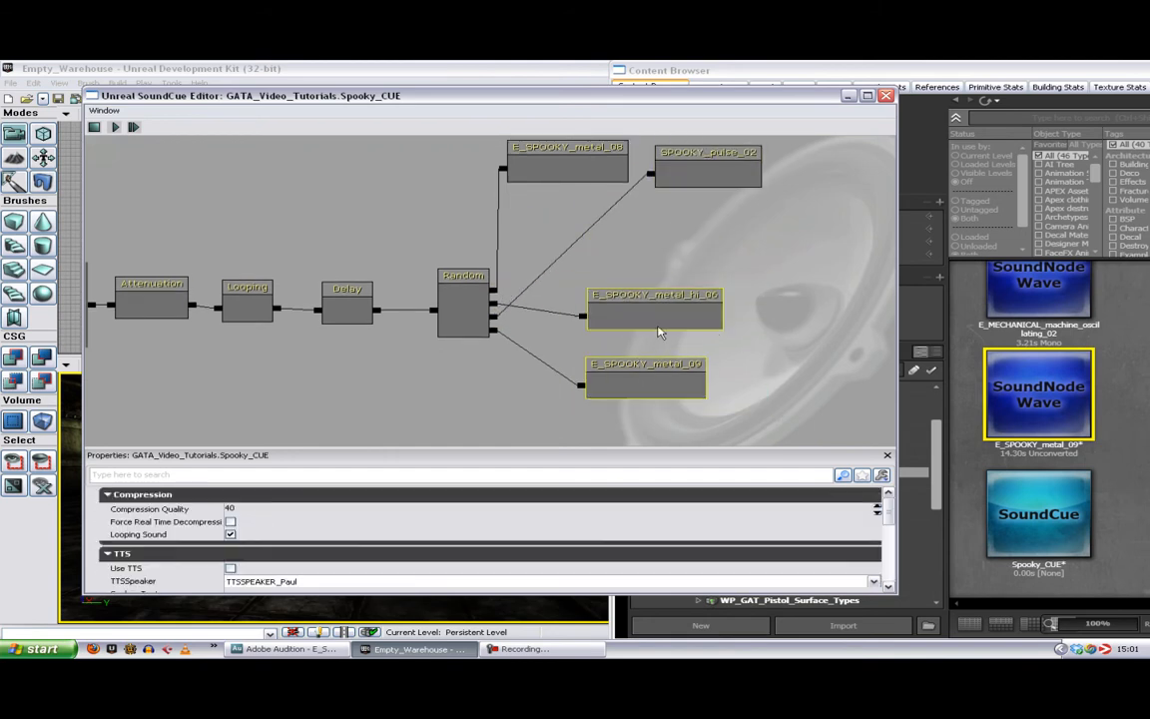
click(668, 379)
drag(673, 385, 435, 172)
click(732, 404)
click(621, 320)
click(379, 169)
drag(379, 169, 689, 407)
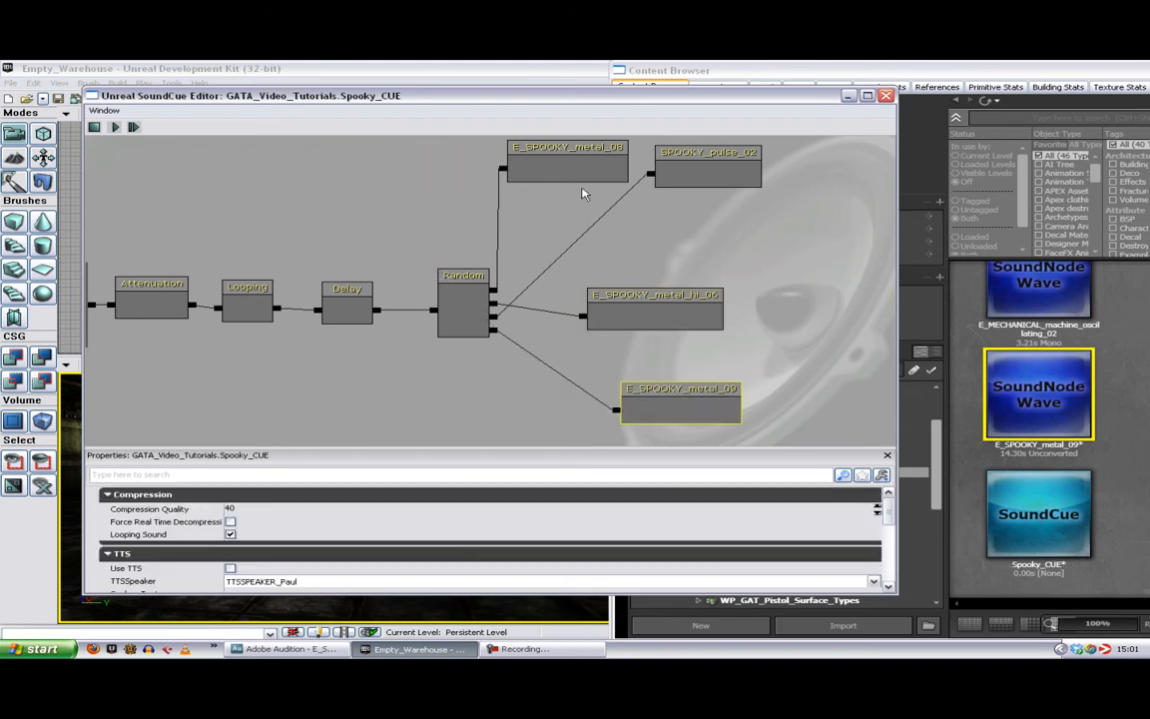
Step: Stack the wave nodes in a column beside the Random node, ordered E_SPOOKY_metal_08, E_SPOOKY_metal_hi_06, SPOOKY_pulse_02 and E_SPOOKY_metal_09
ctrl+drag(720, 175, 663, 362)
drag(786, 367, 780, 238)
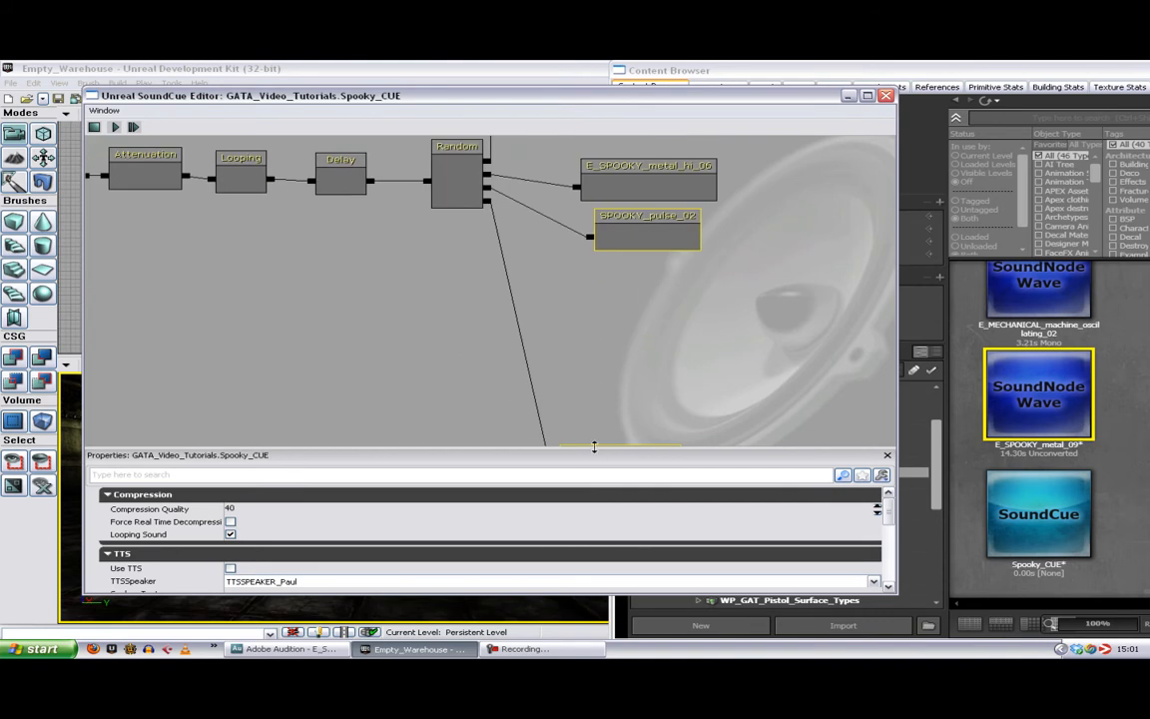
drag(594, 447, 689, 254)
click(656, 422)
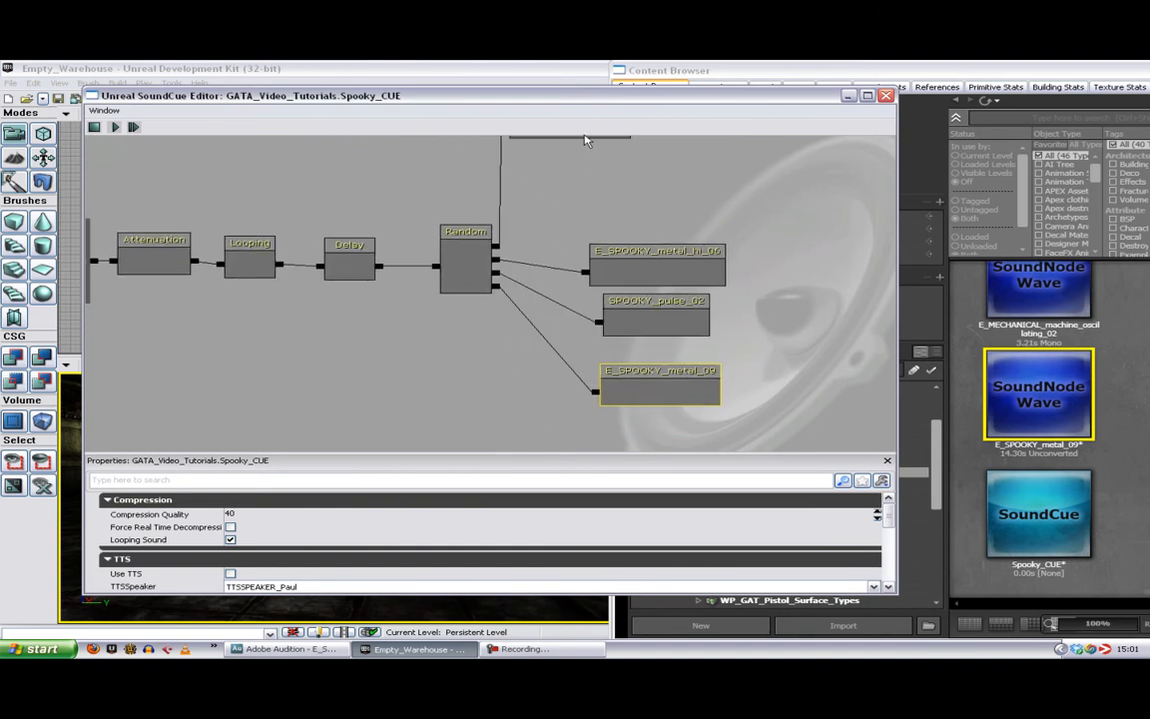
drag(586, 150, 580, 238)
drag(580, 184, 631, 282)
drag(507, 244, 604, 211)
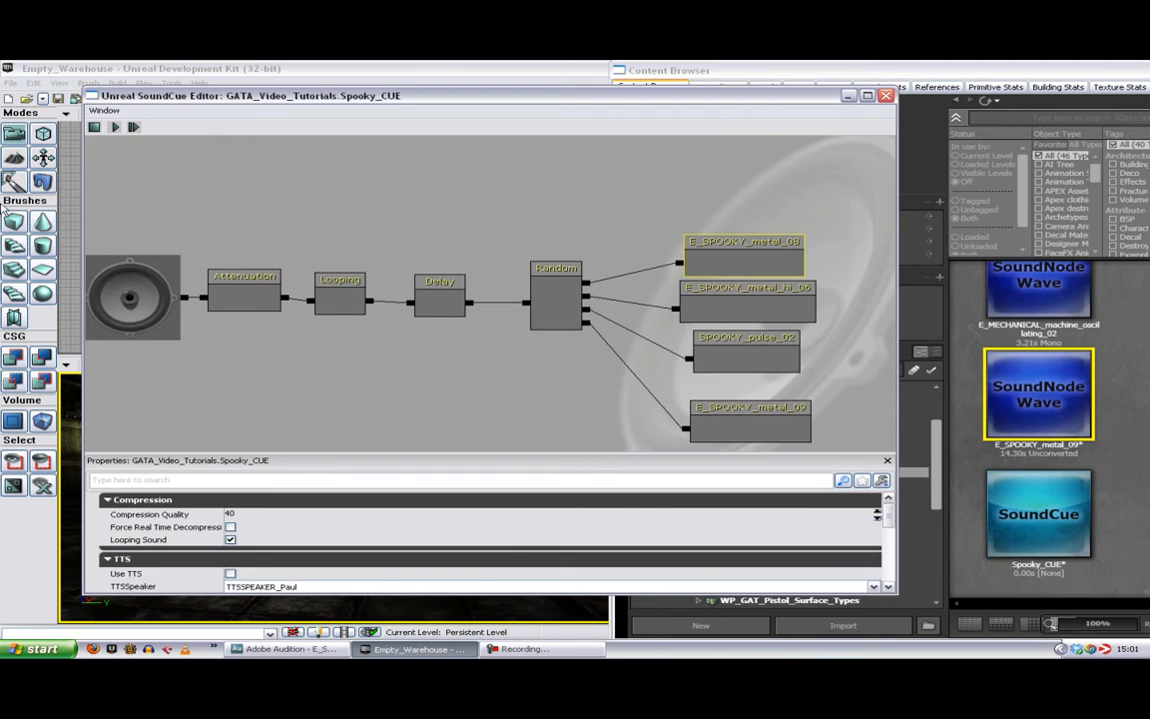
Step: Close the SoundCue Editor and save the GATA_Video_Tutorials package
click(886, 97)
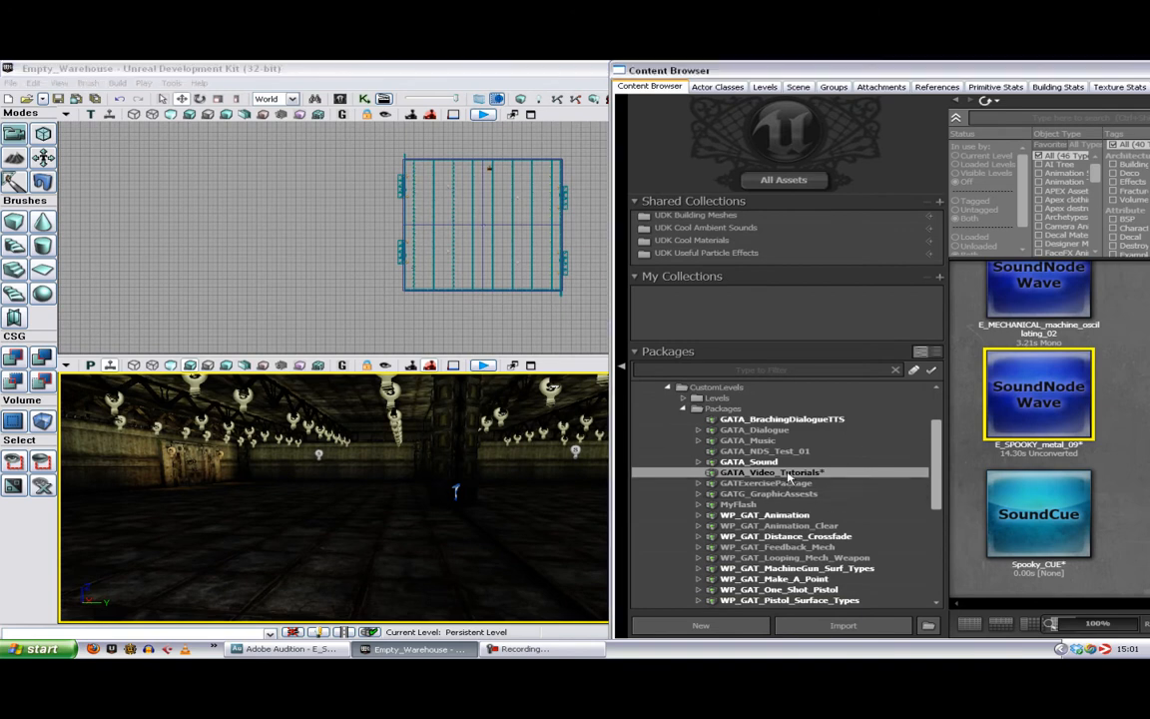
key(ctrl+s)
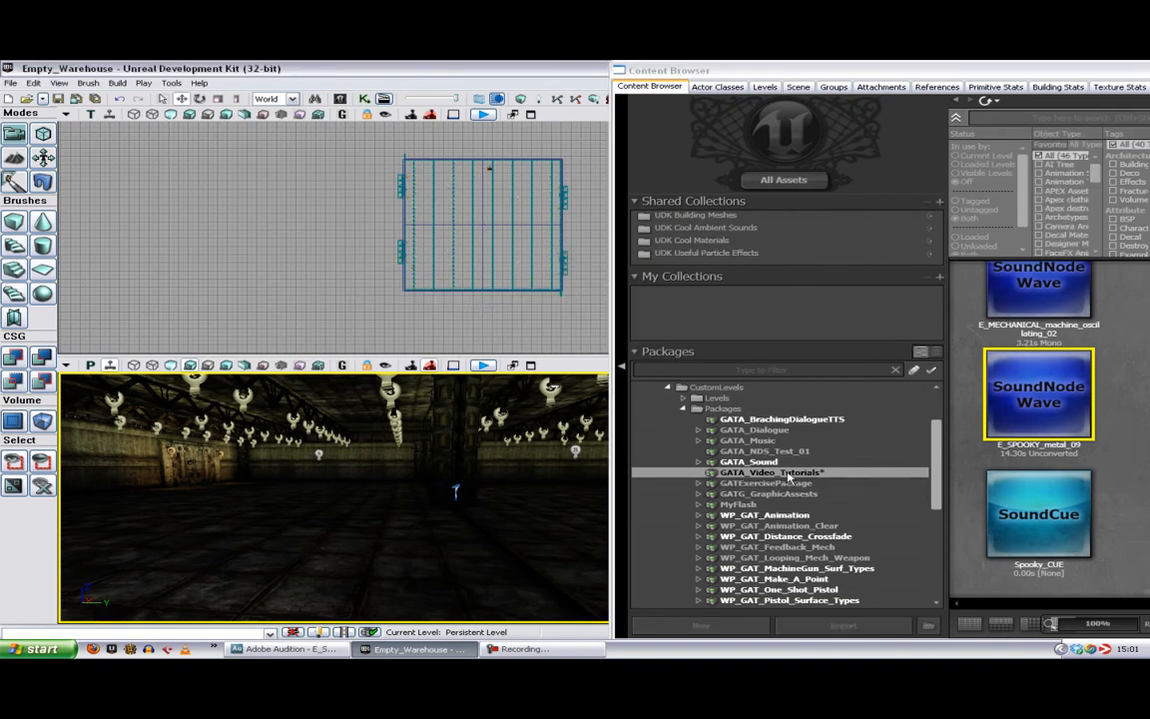
Step: Add an AmbientSound actor on the warehouse floor and raise it slightly above the ground
drag(334, 499, 491, 521)
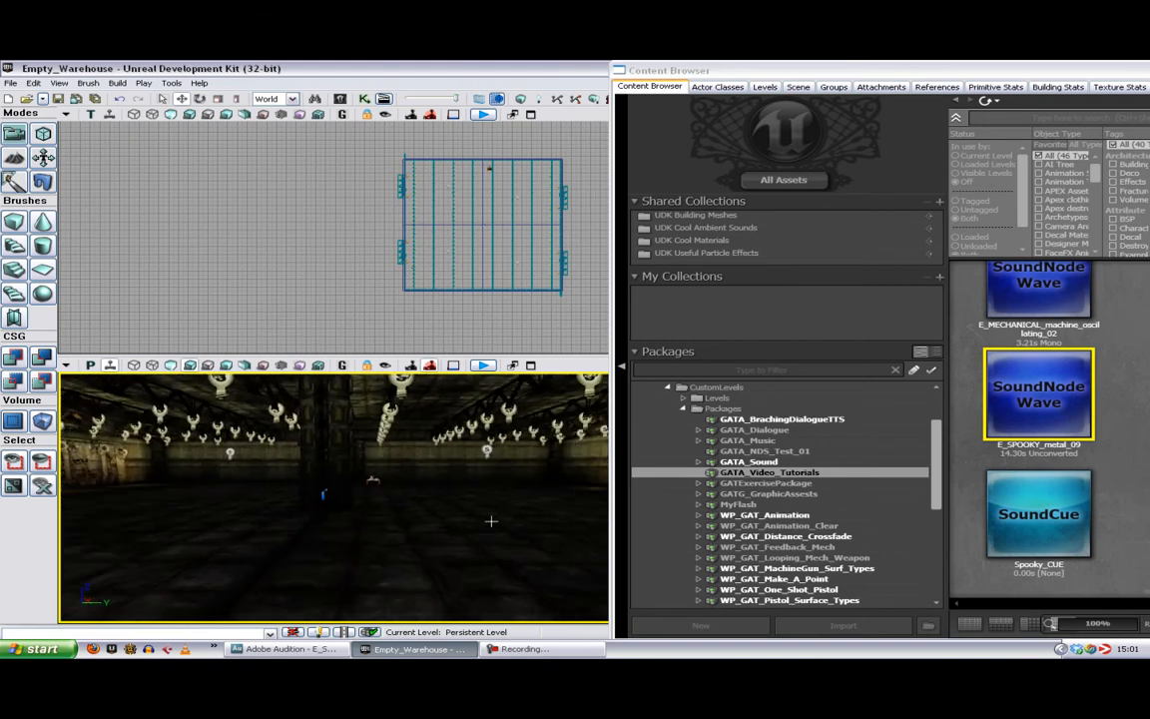
right_click(375, 523)
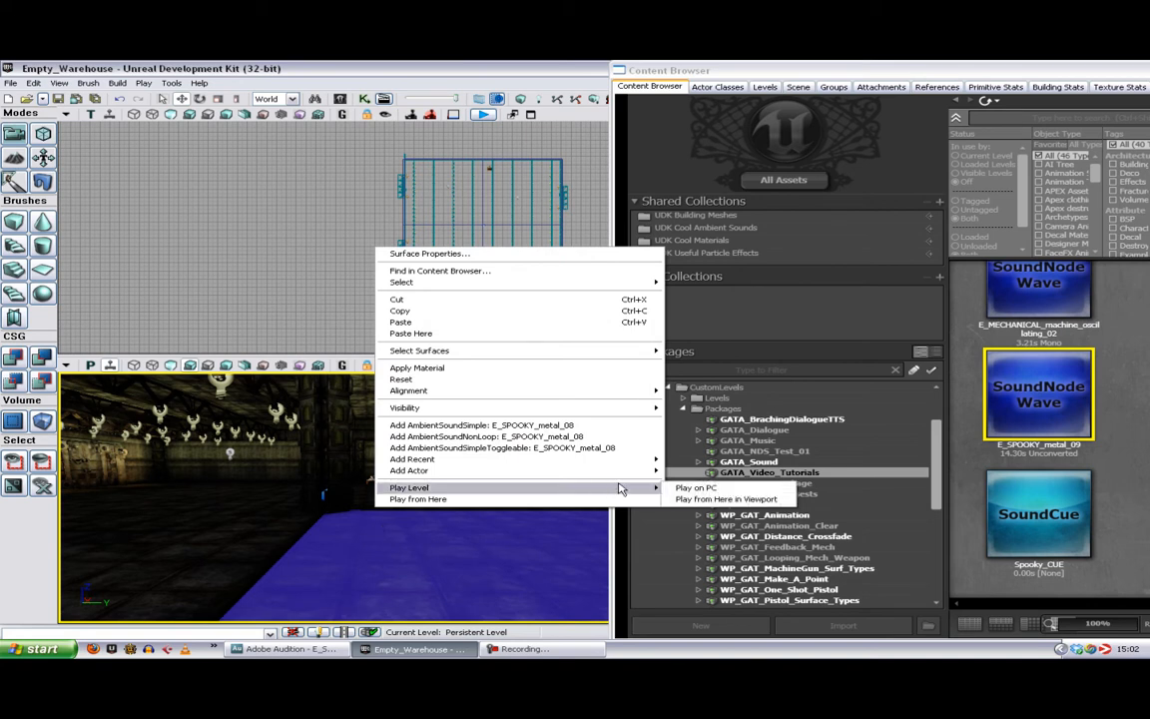
mouse_move(645, 470)
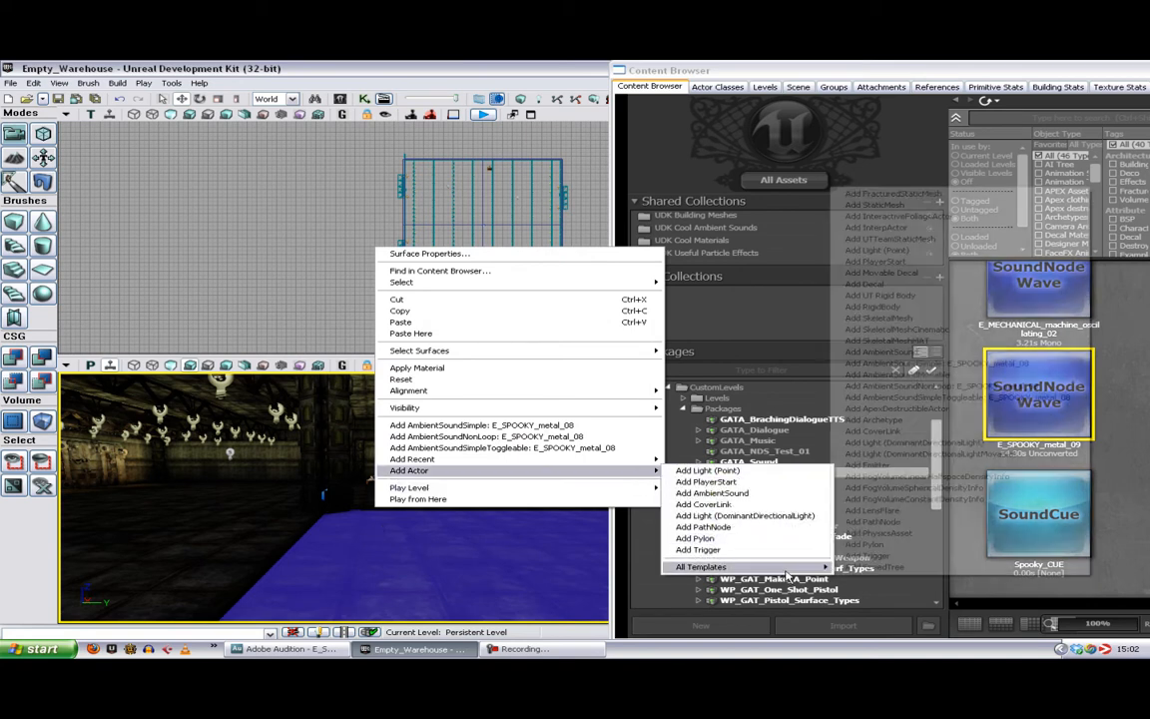
click(787, 497)
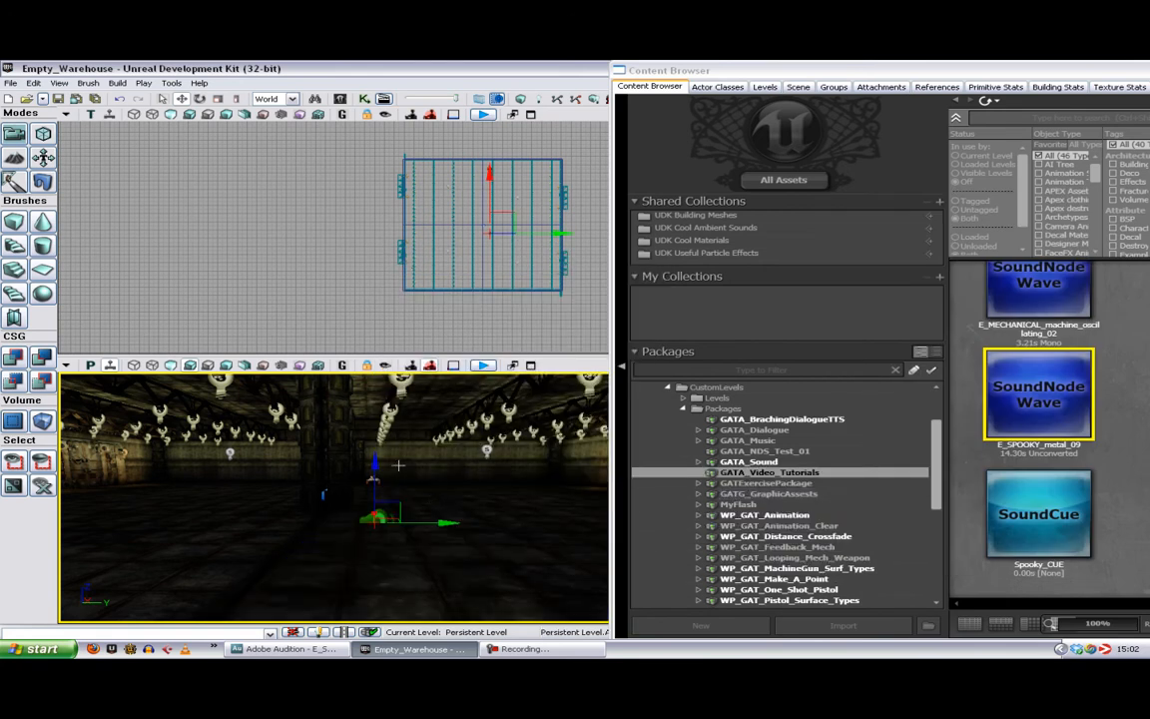
click(500, 534)
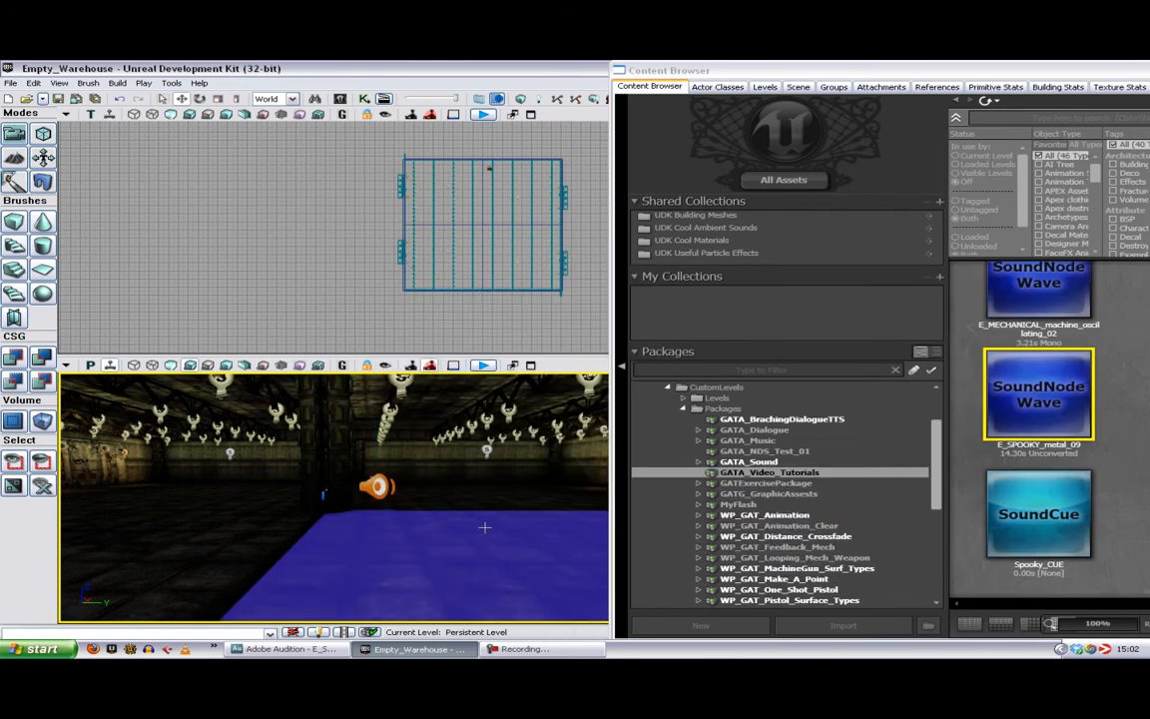
Step: Assign Spooky_CUE as the Sound Cue of the AmbientSound actor's audio component and close its properties
click(393, 489)
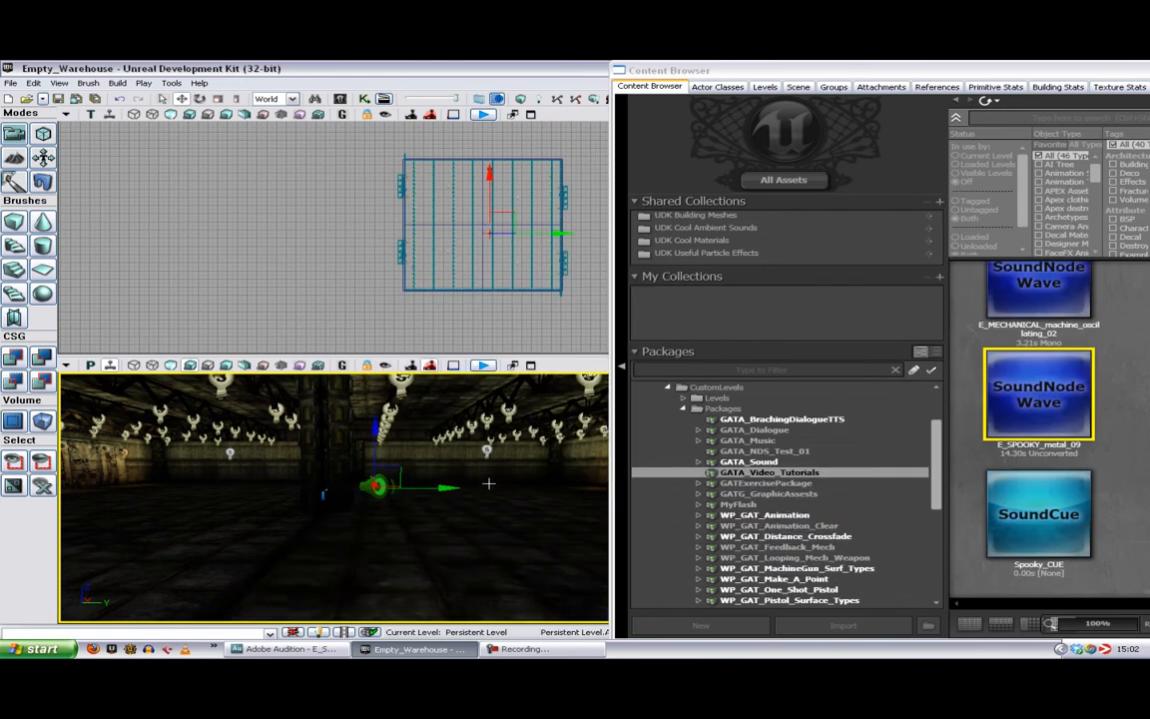
key(F4)
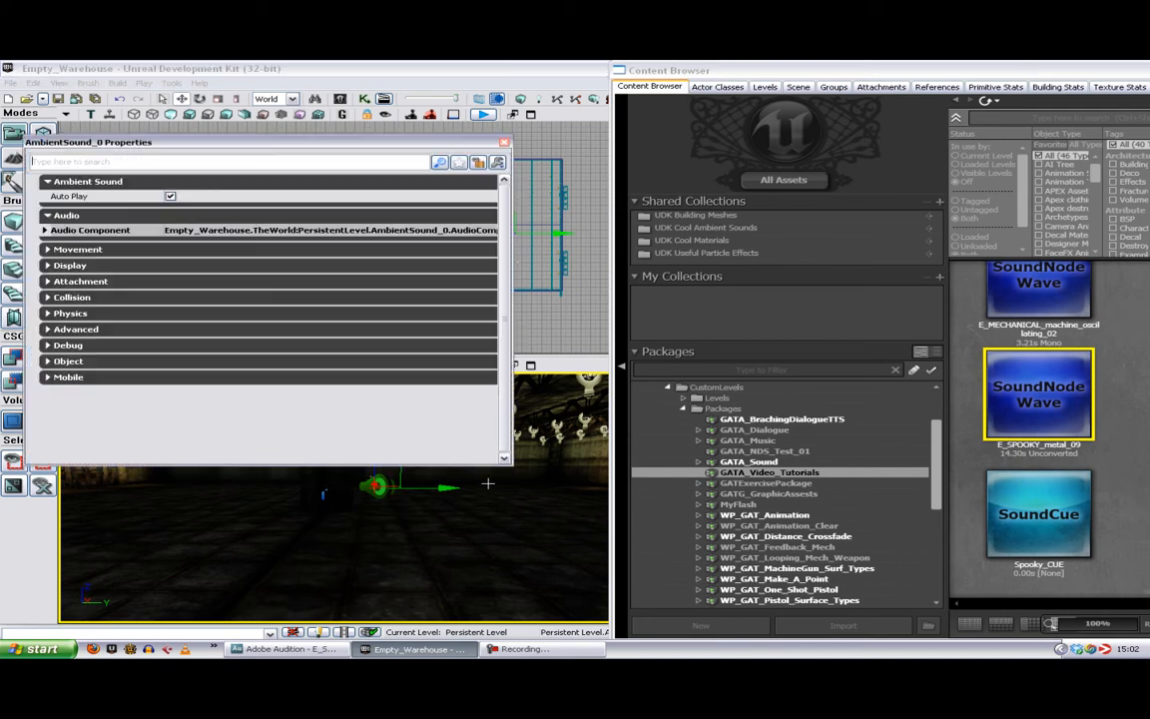
click(55, 232)
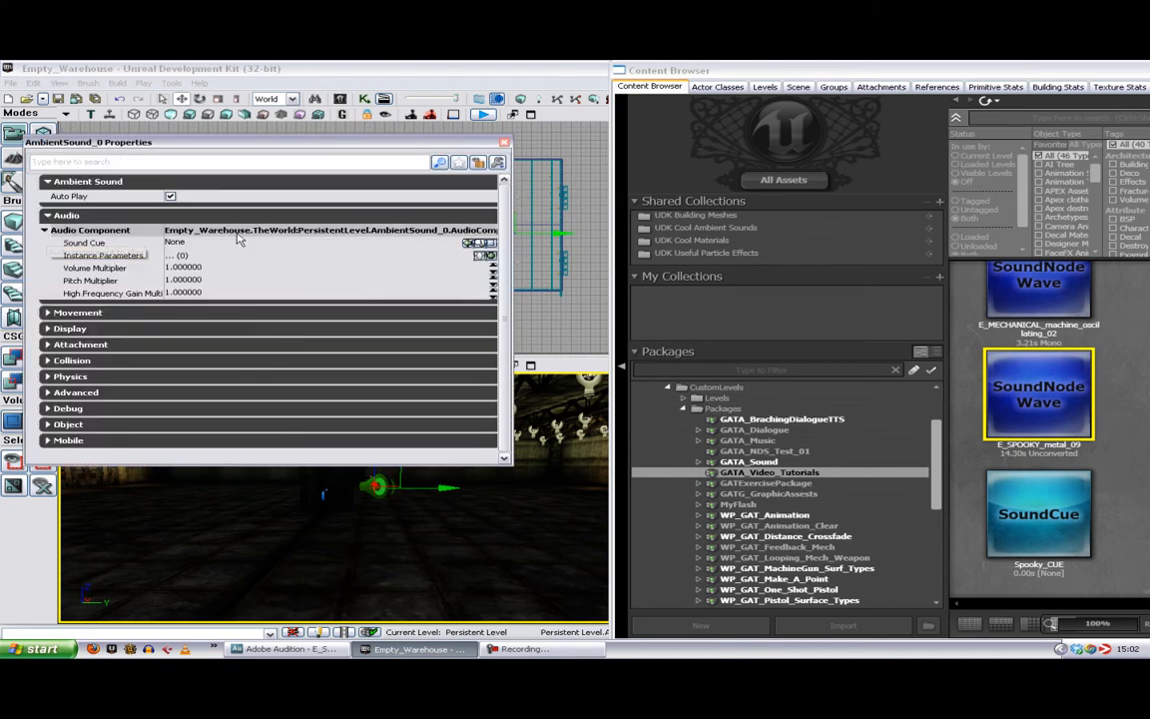
click(1039, 514)
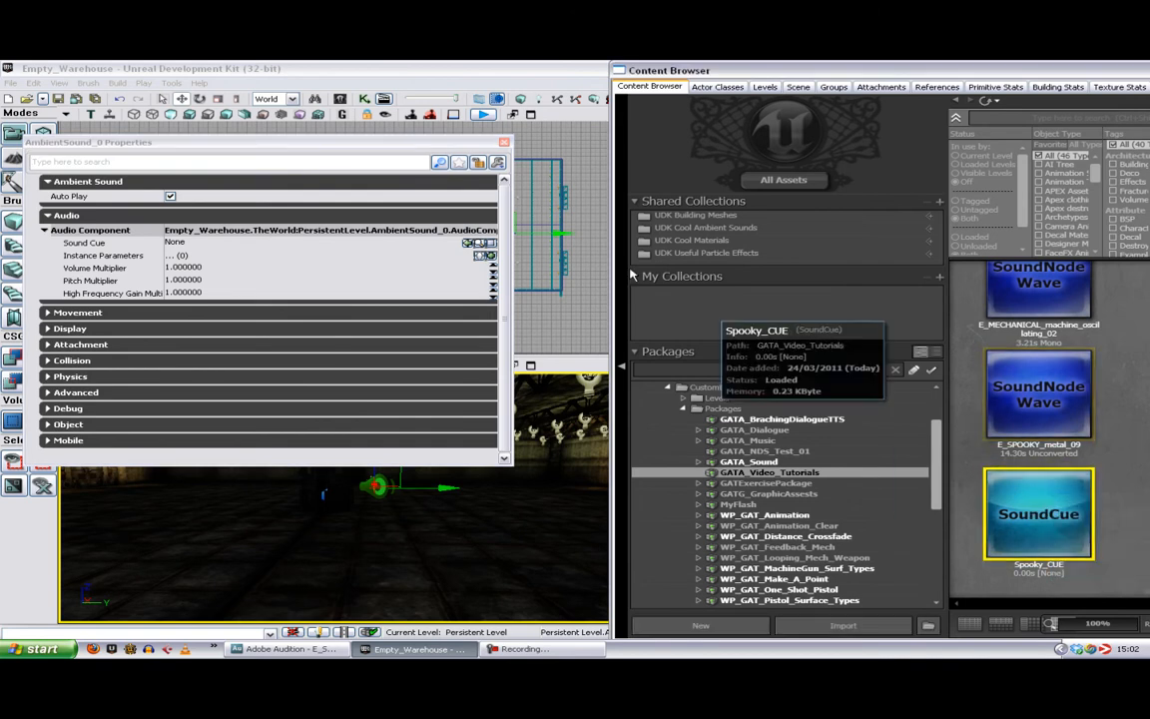
click(469, 244)
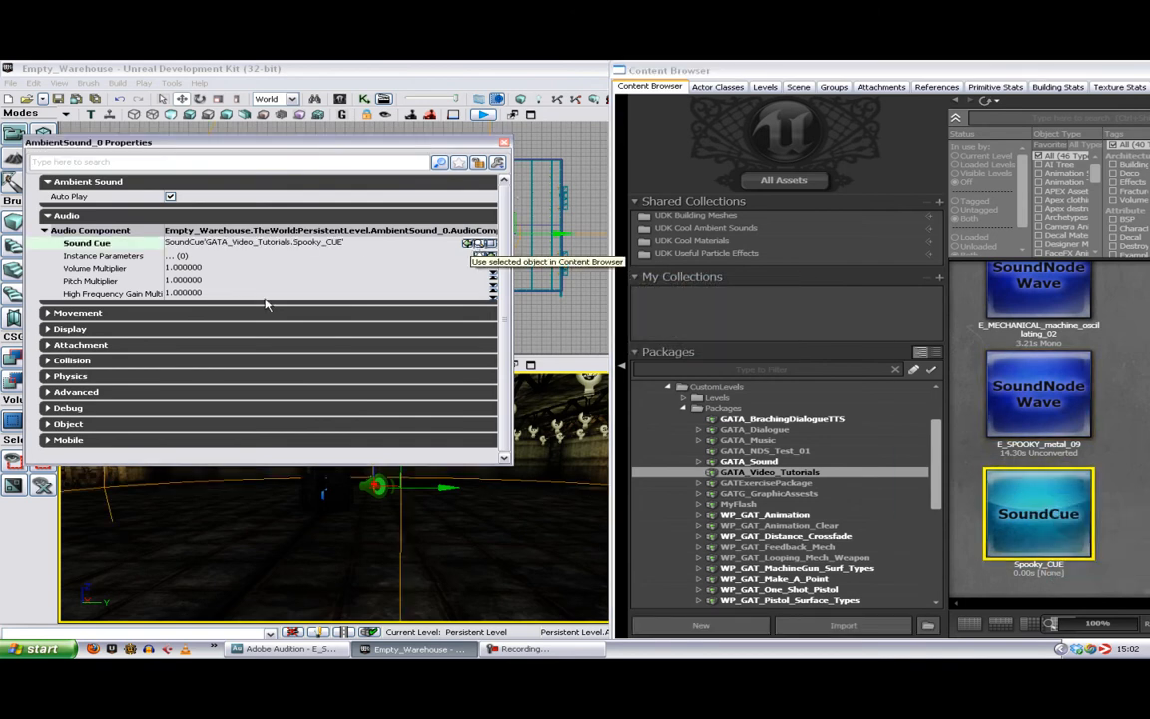
click(505, 144)
Step: Play-test the level in the editor, walking around the warehouse to listen to the AmbientSound actor, and end the test
right_drag(518, 549, 421, 507)
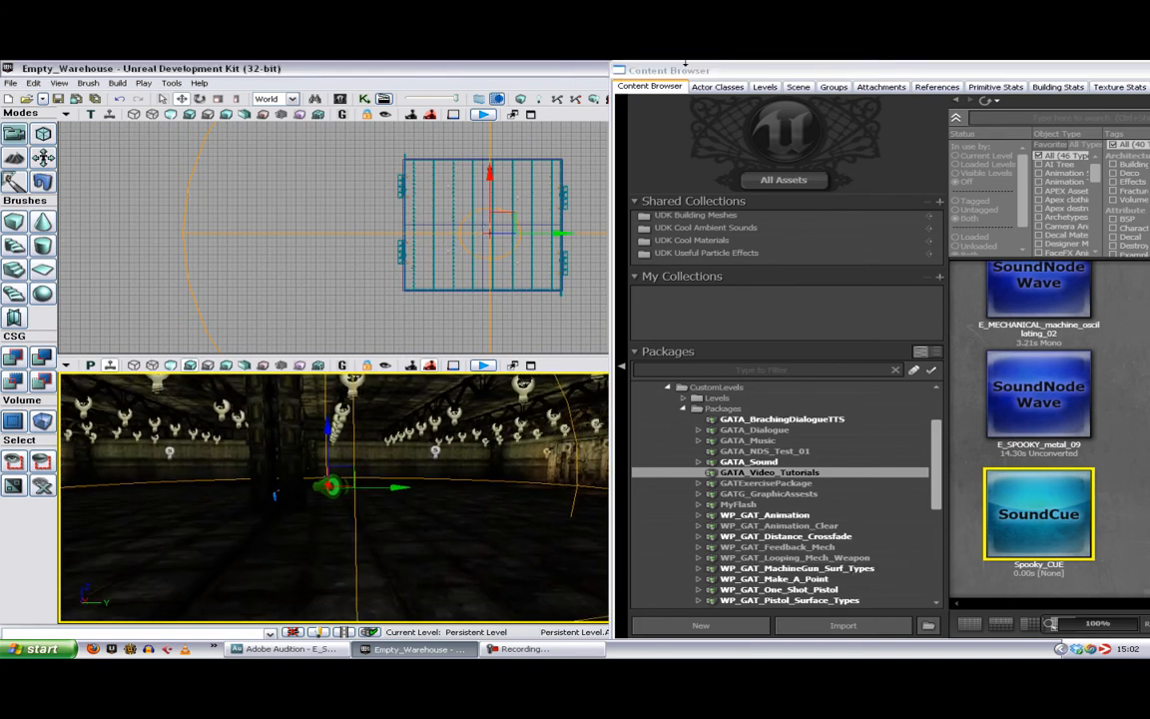
drag(689, 72, 797, 182)
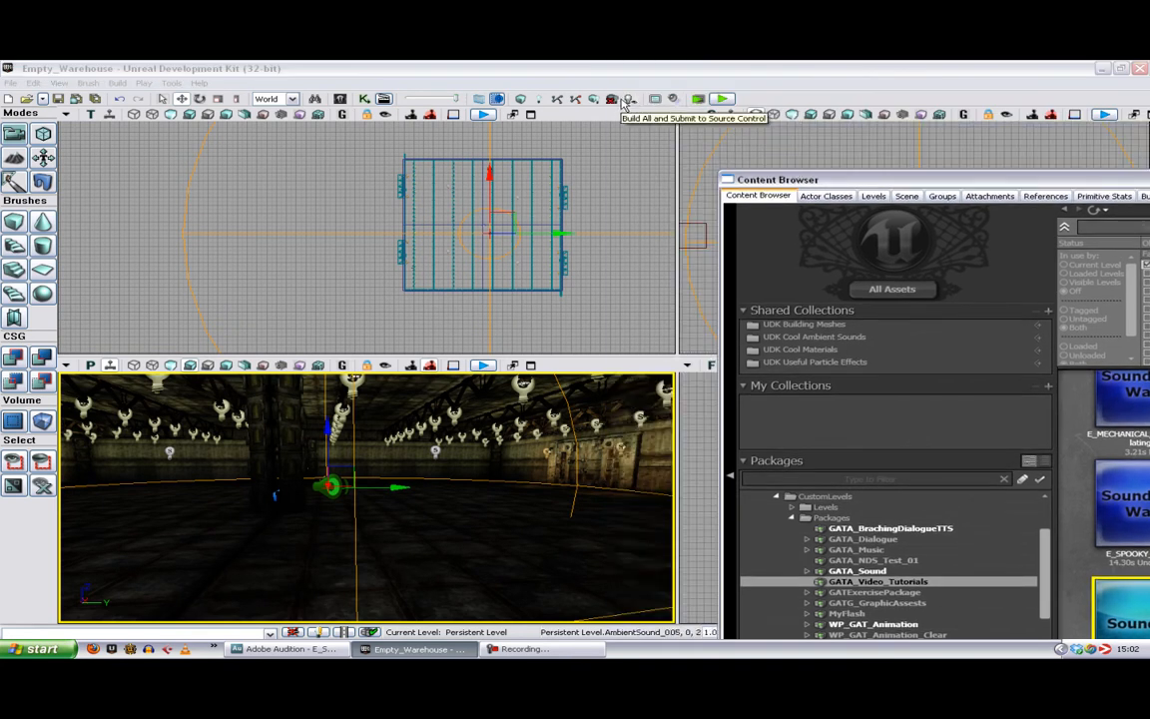
click(723, 99)
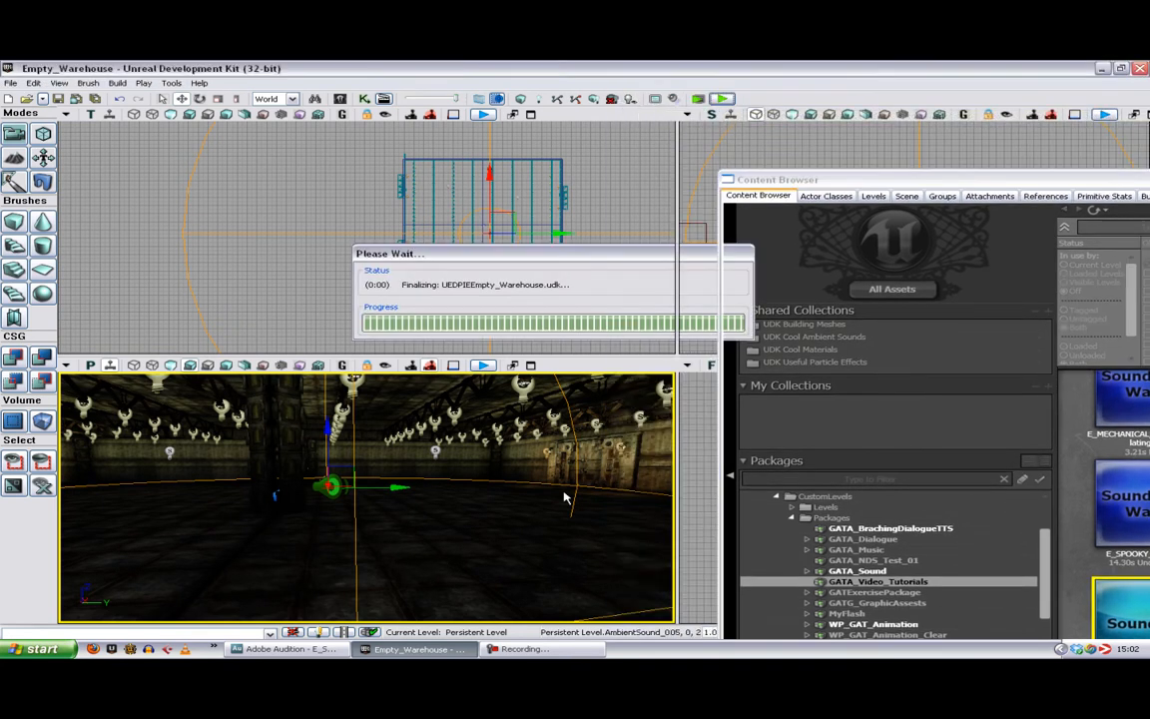
key(w)
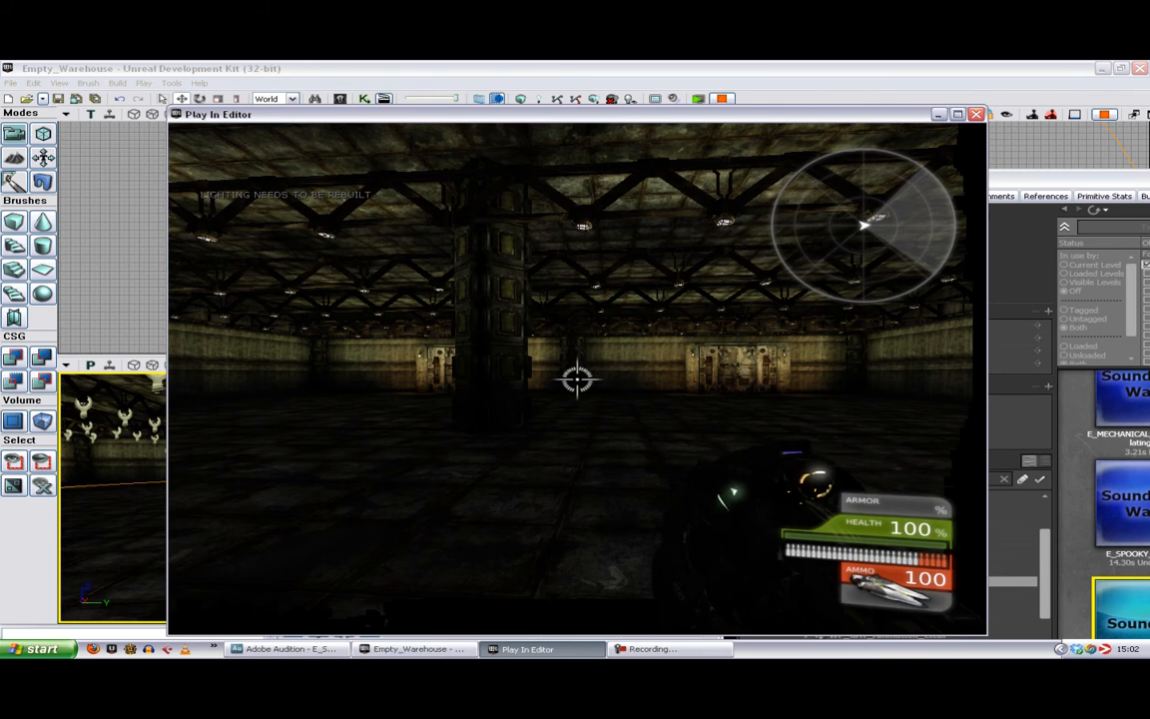
key(w)
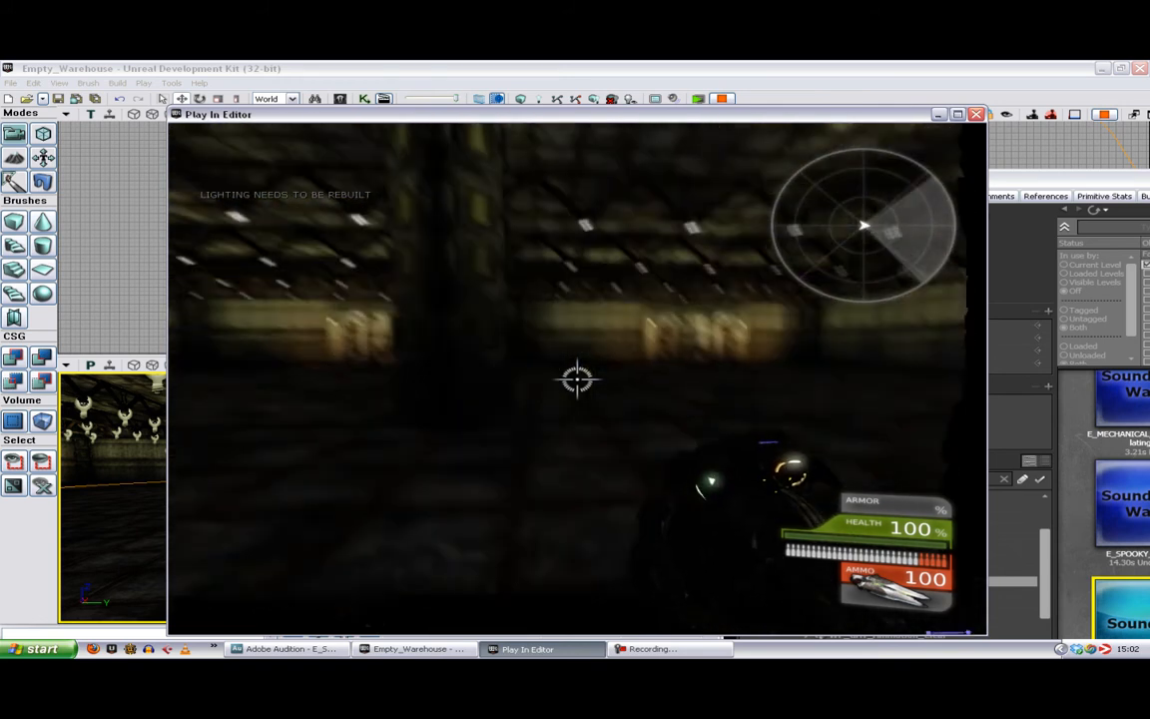
key(w)
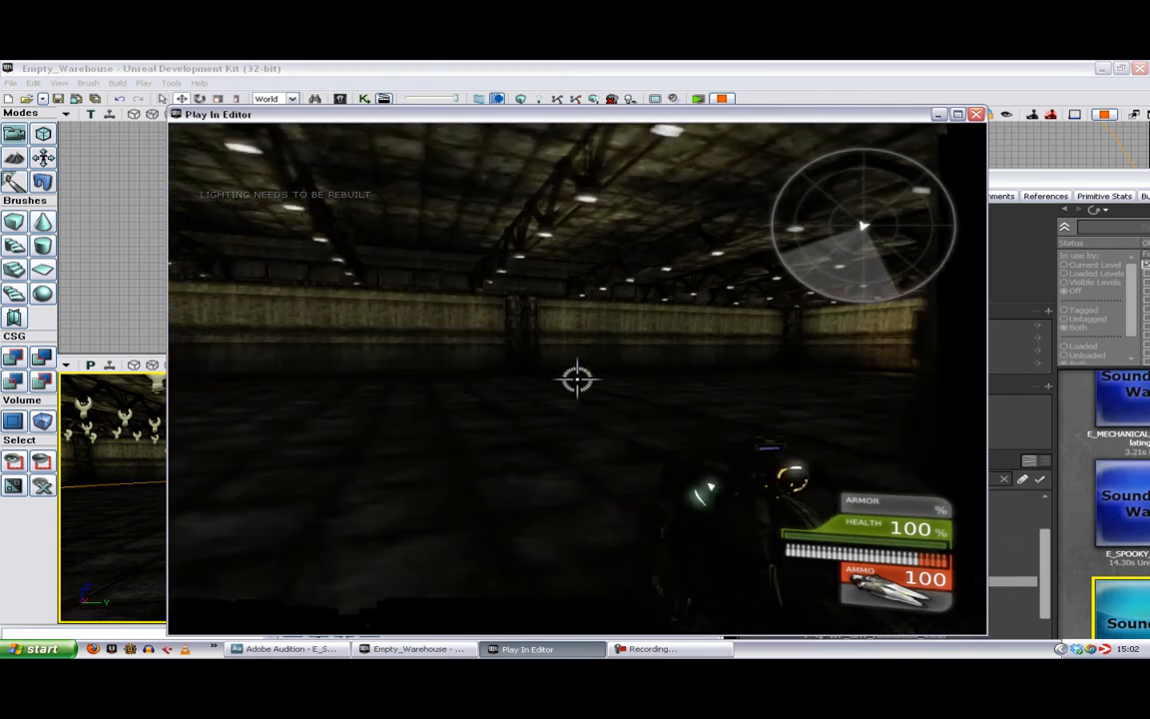
key(w)
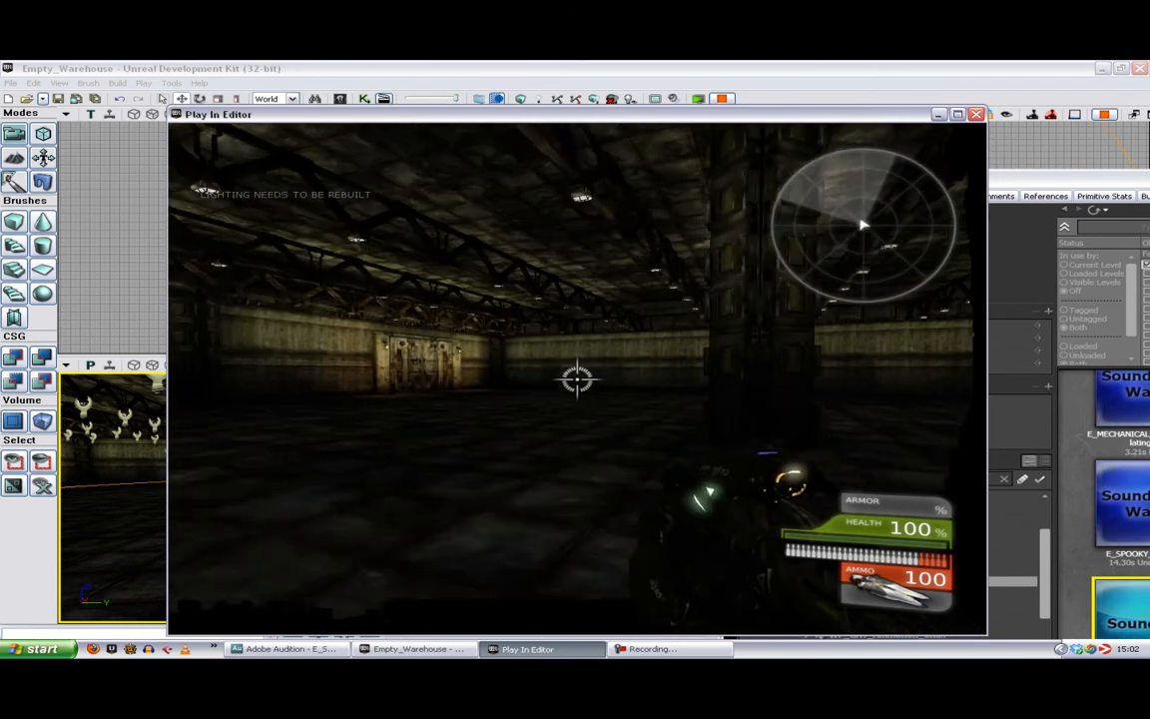
key(w)
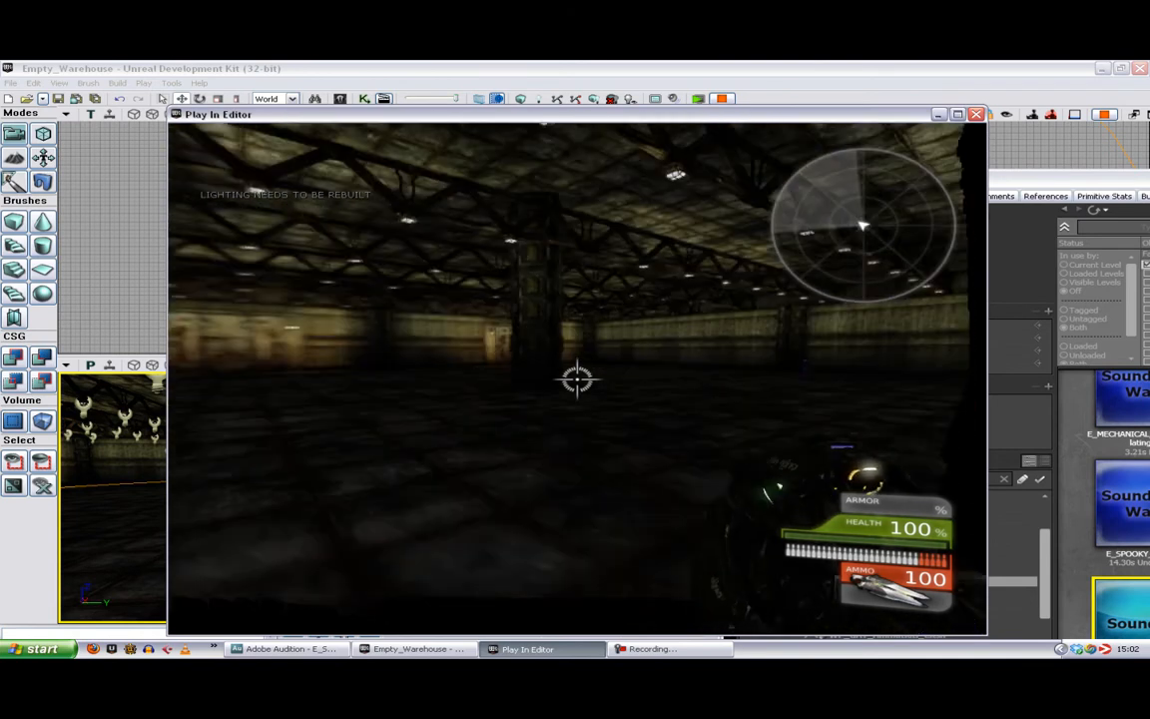
key(w)
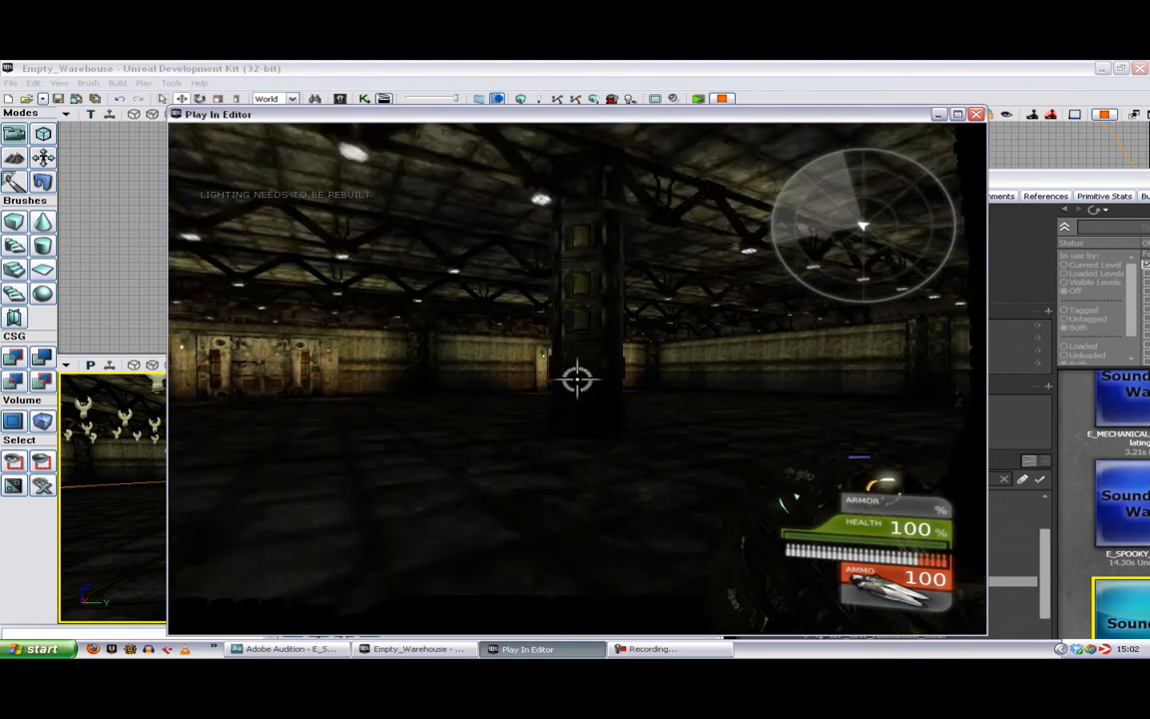
key(w)
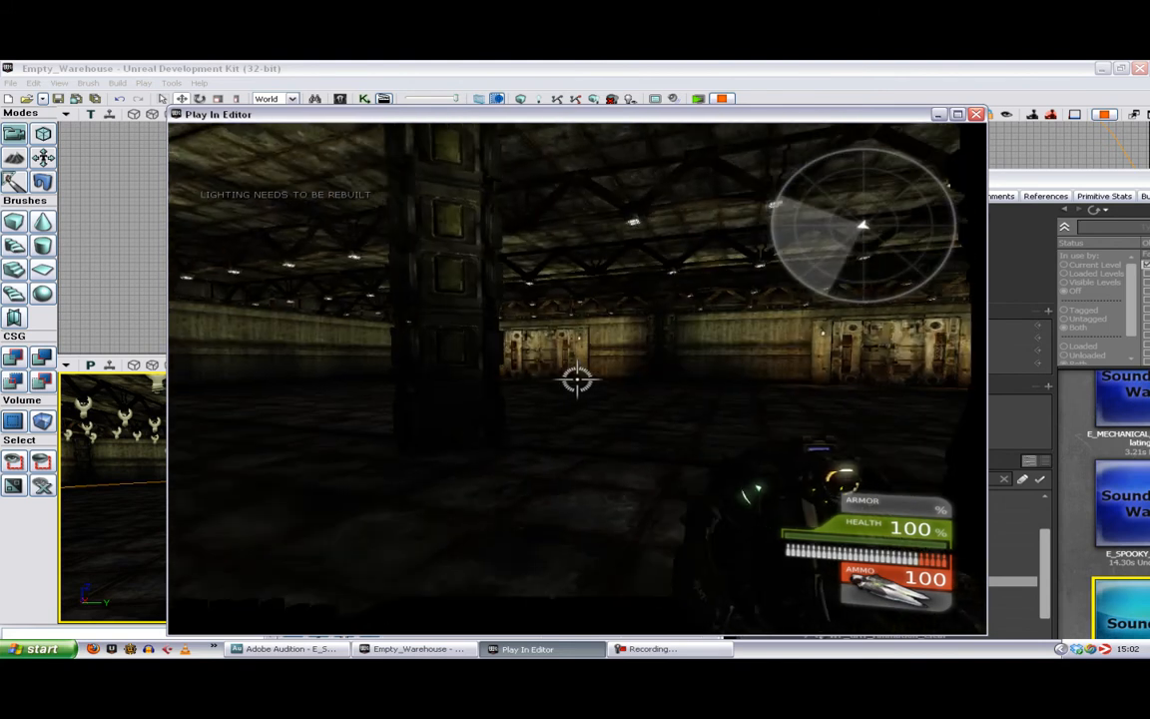
key(a)
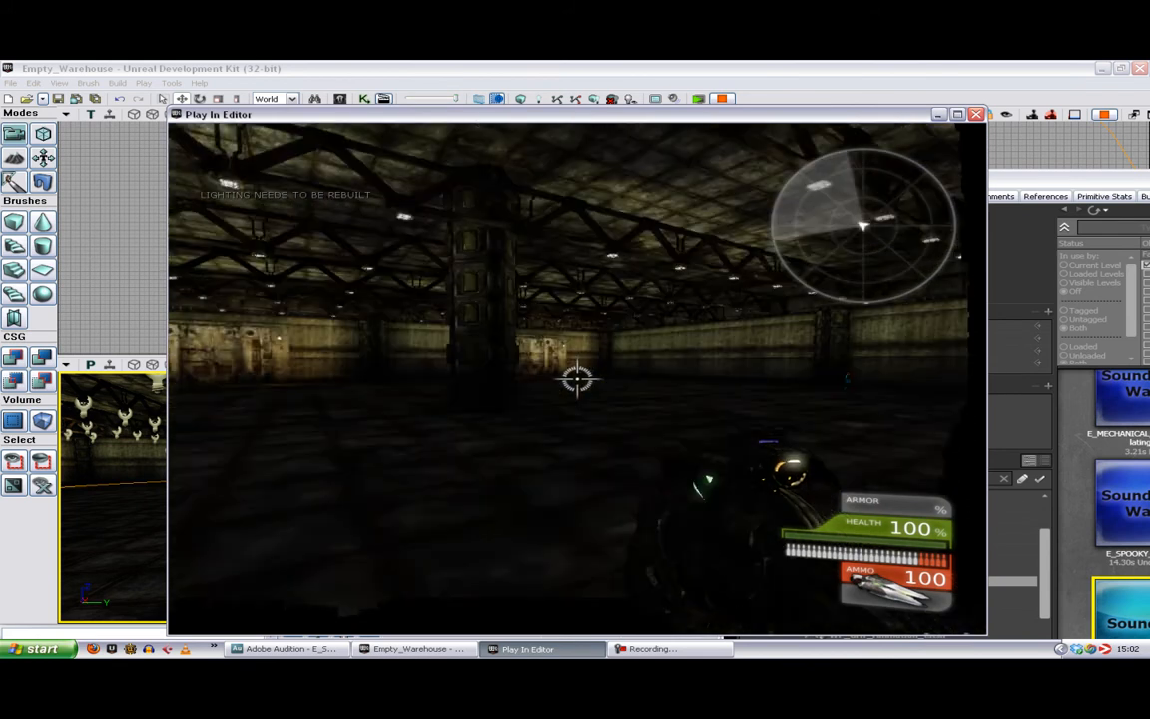
key(w)
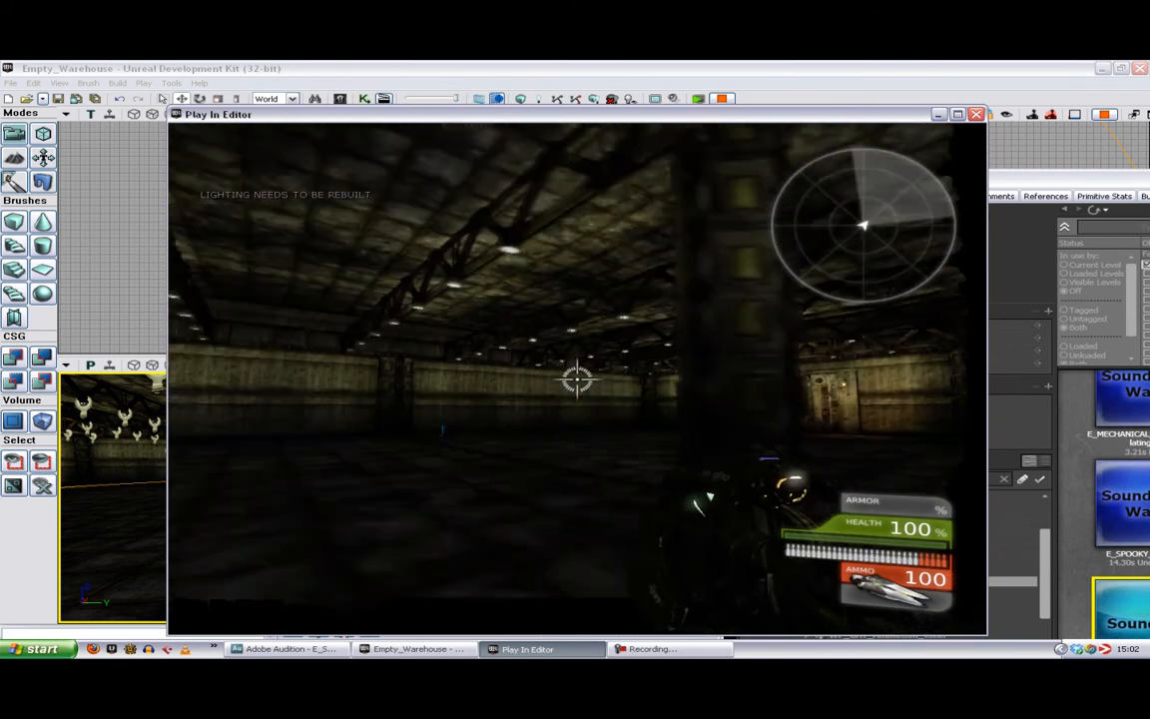
key(Escape)
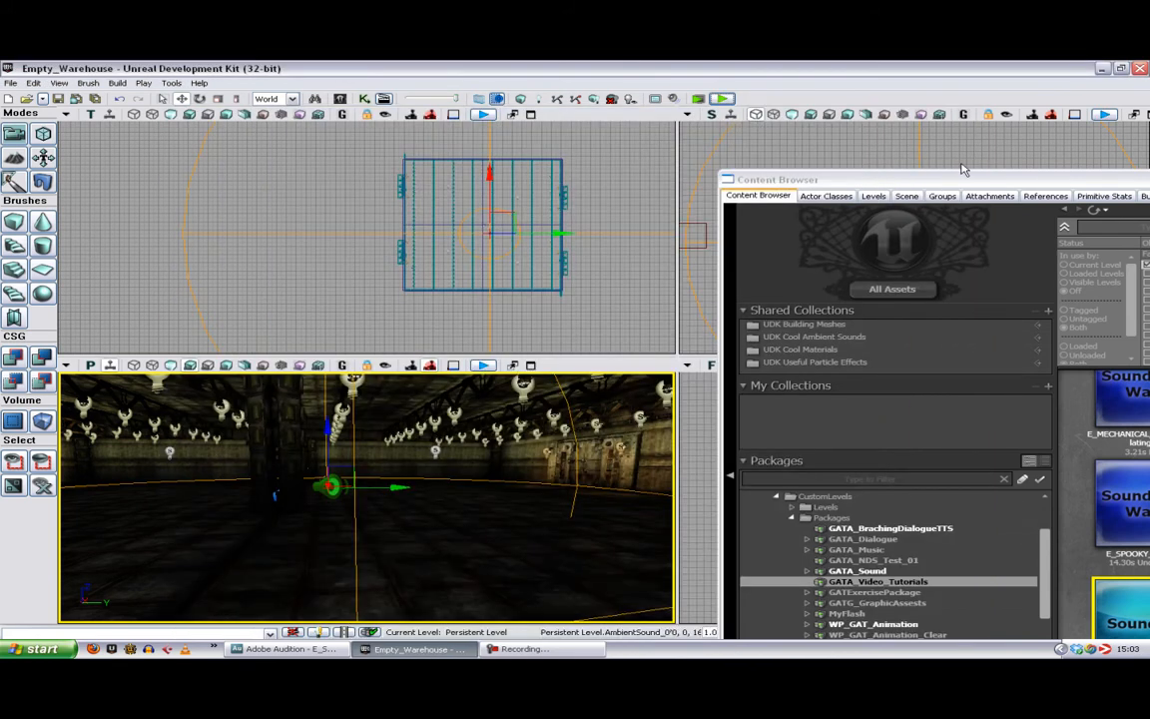
Step: Reopen Spooky_CUE in the Sound Cue Editor and insert a Modulator node between the Delay and Random nodes
drag(964, 180, 779, 64)
right_click(978, 466)
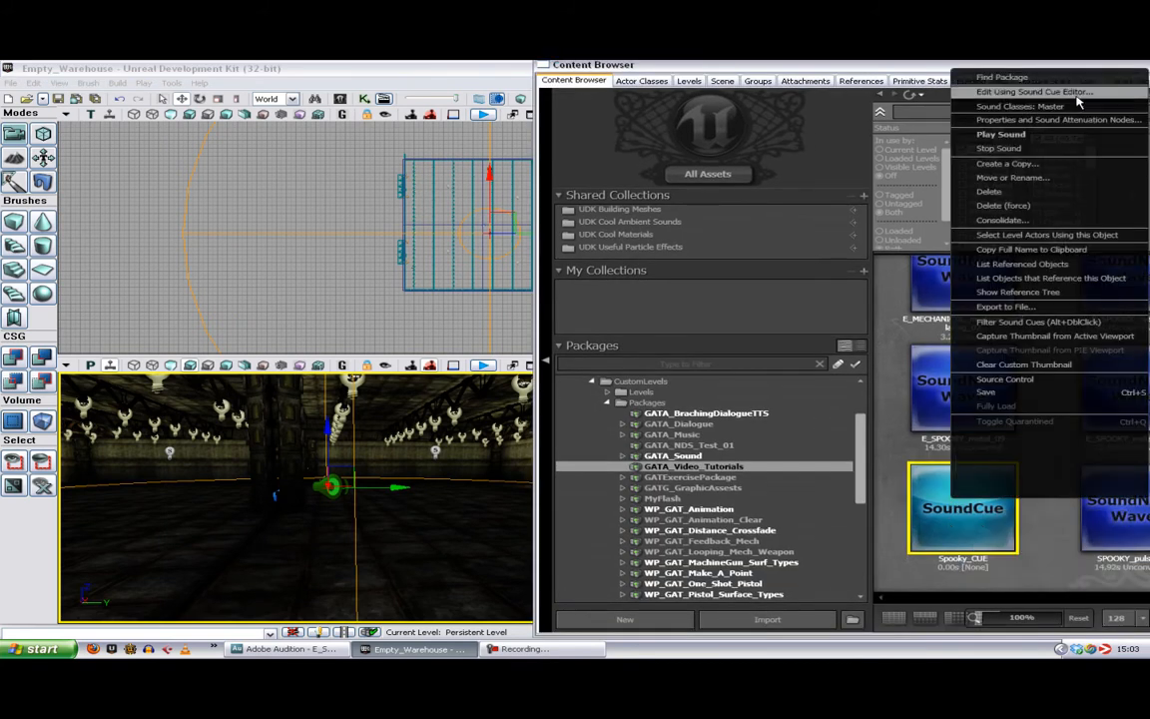
click(1029, 92)
drag(452, 440, 459, 391)
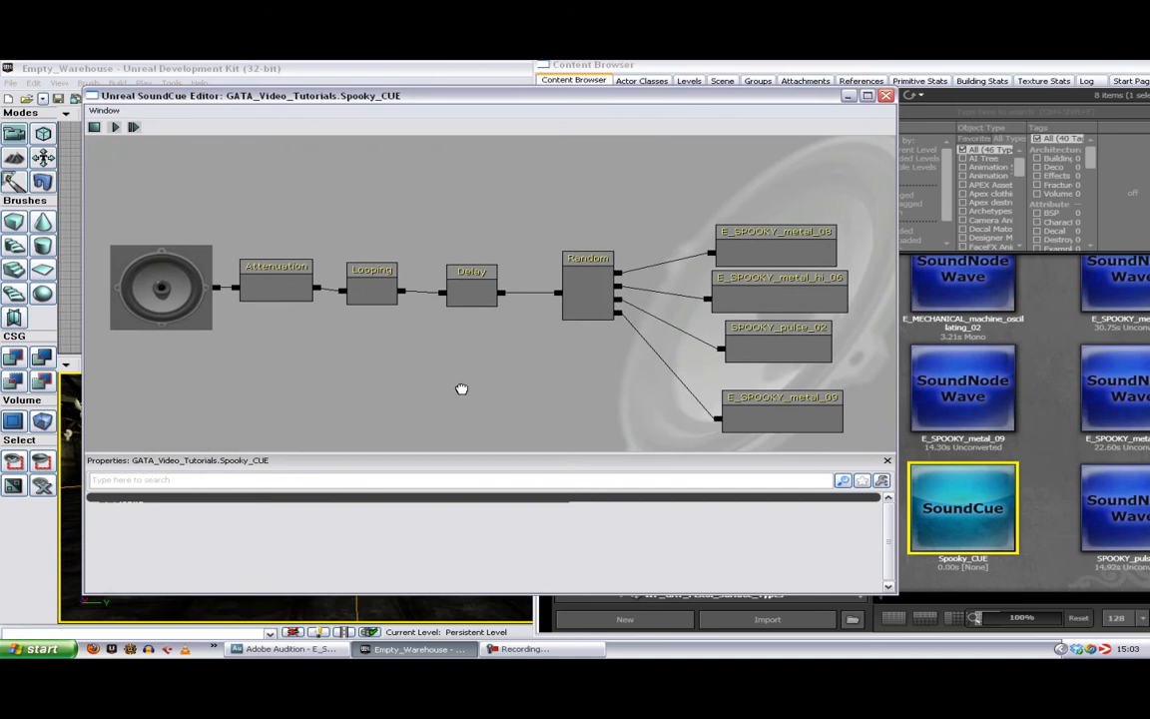
right_click(467, 337)
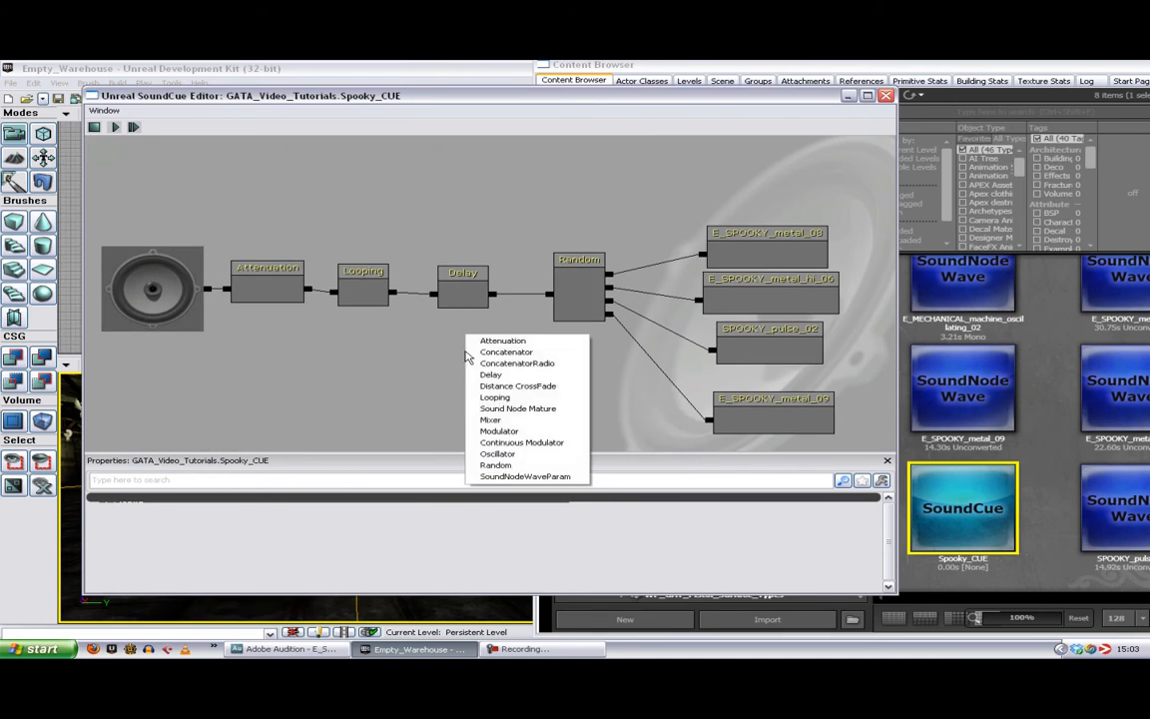
click(515, 430)
drag(473, 301, 460, 380)
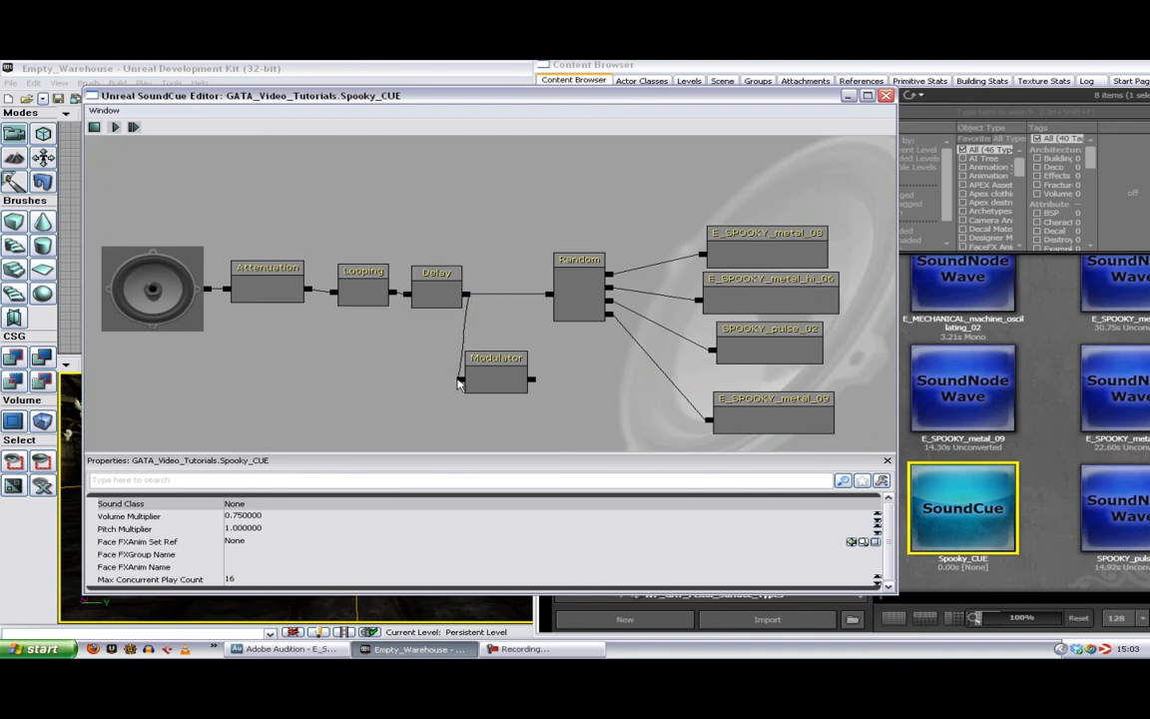
drag(531, 382, 548, 294)
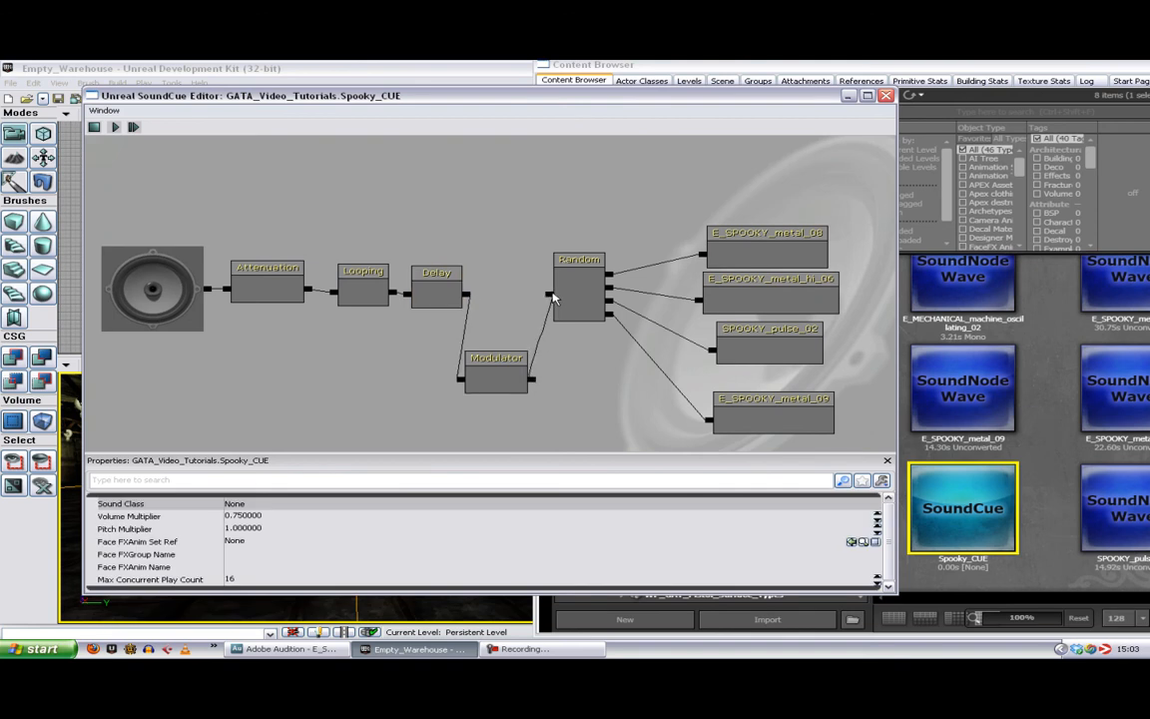
Step: Set the Modulator node's Pitch Min to 0.6 and Pitch Max to 1
click(490, 387)
click(355, 526)
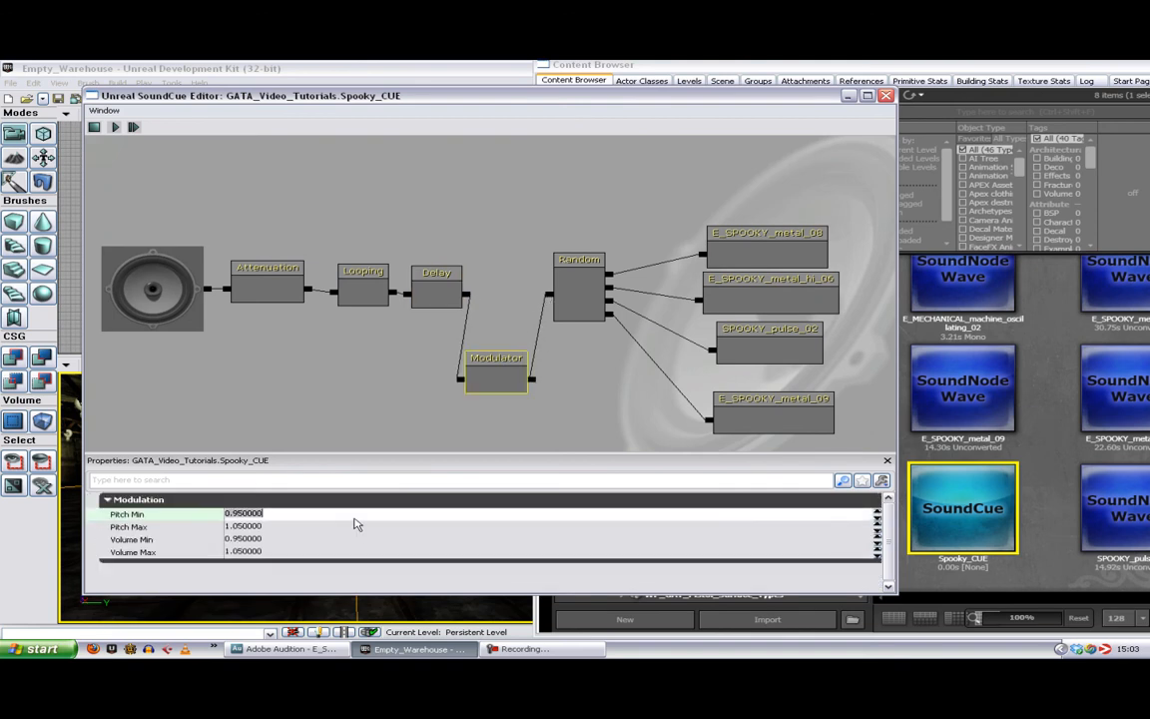
text(.)
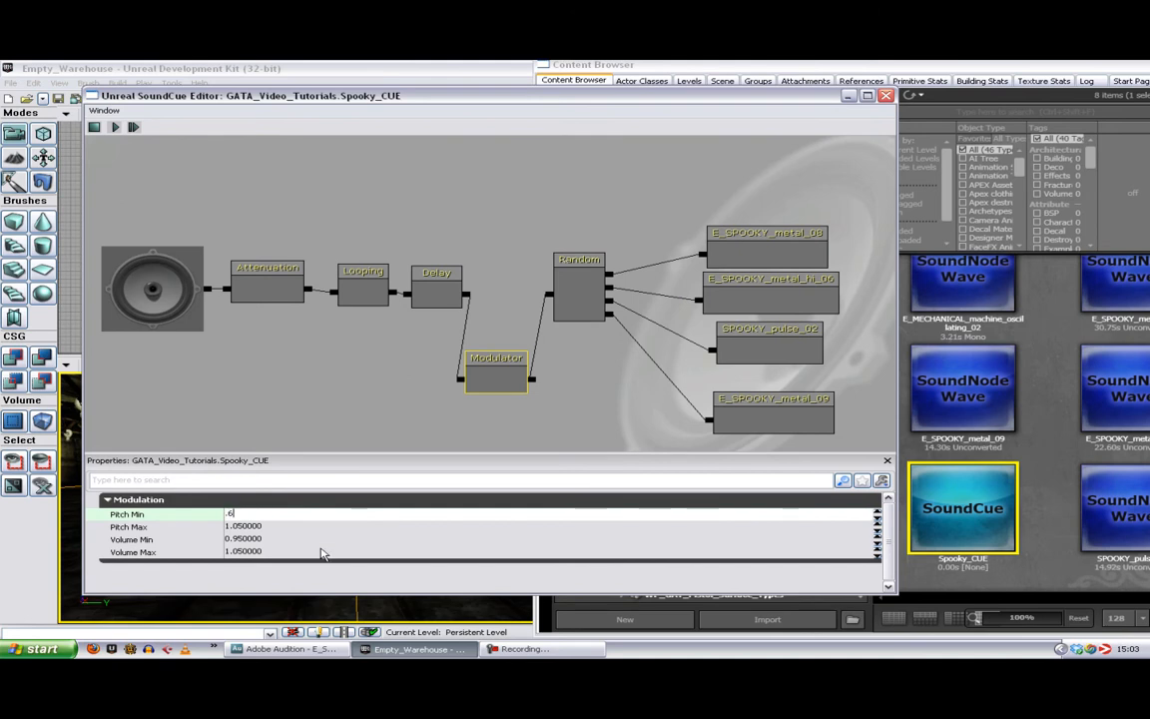
text(6)
key(Tab)
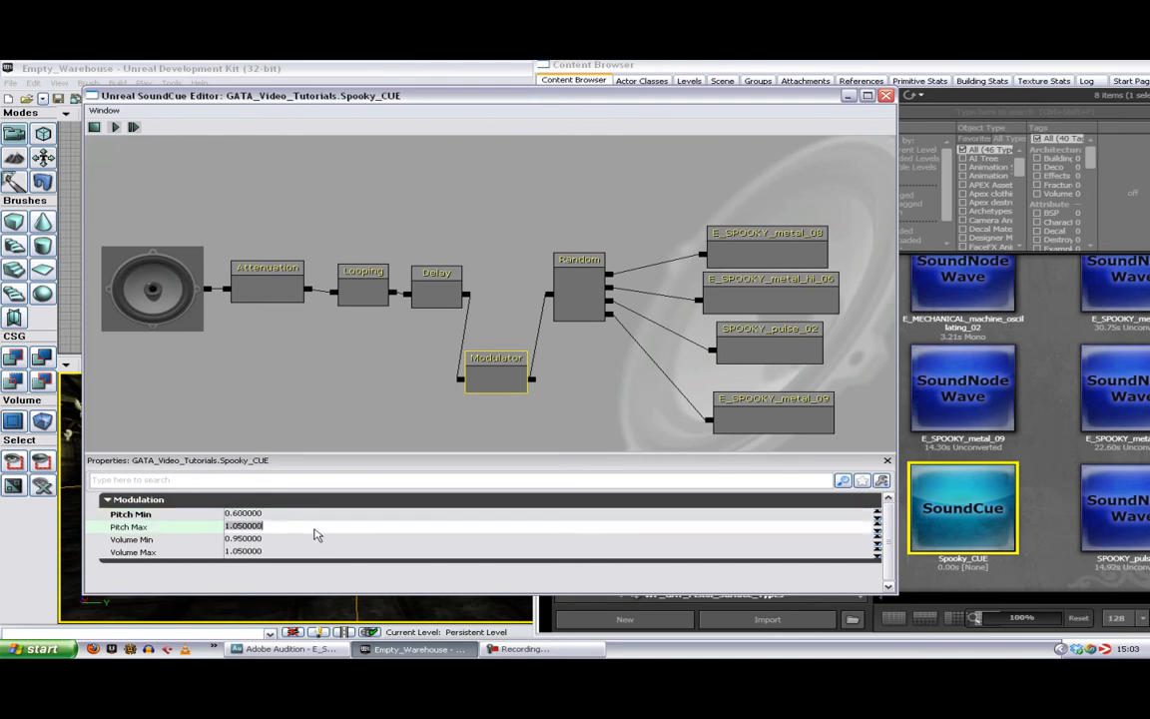
text(1)
key(Tab)
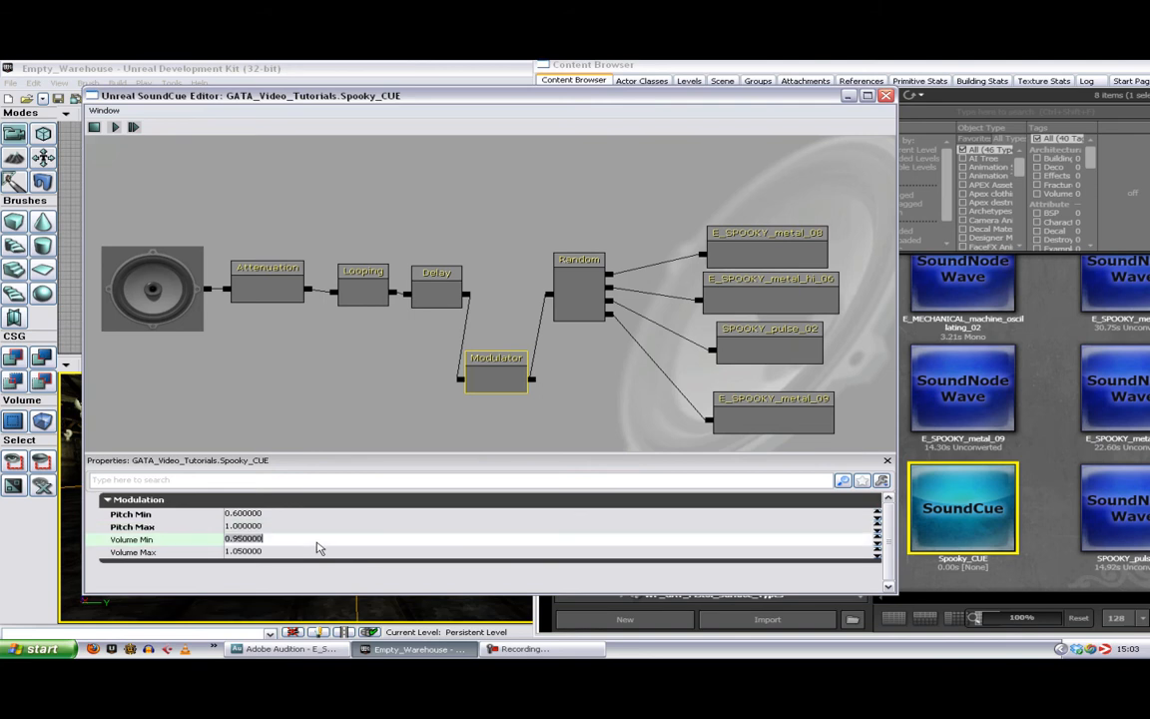
Step: Set the Modulator's Volume Min to 0.5, edit its Volume Max, and close the SoundCue Editor
text(.5)
key(Tab)
text(.)
click(381, 397)
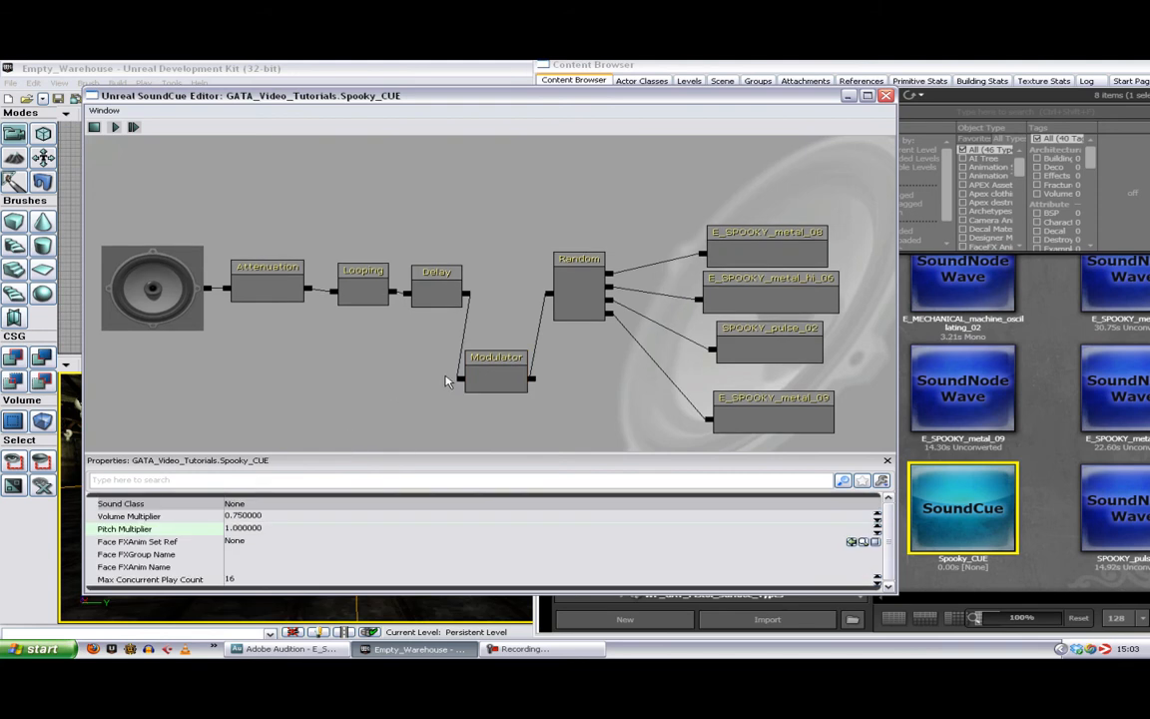
click(887, 97)
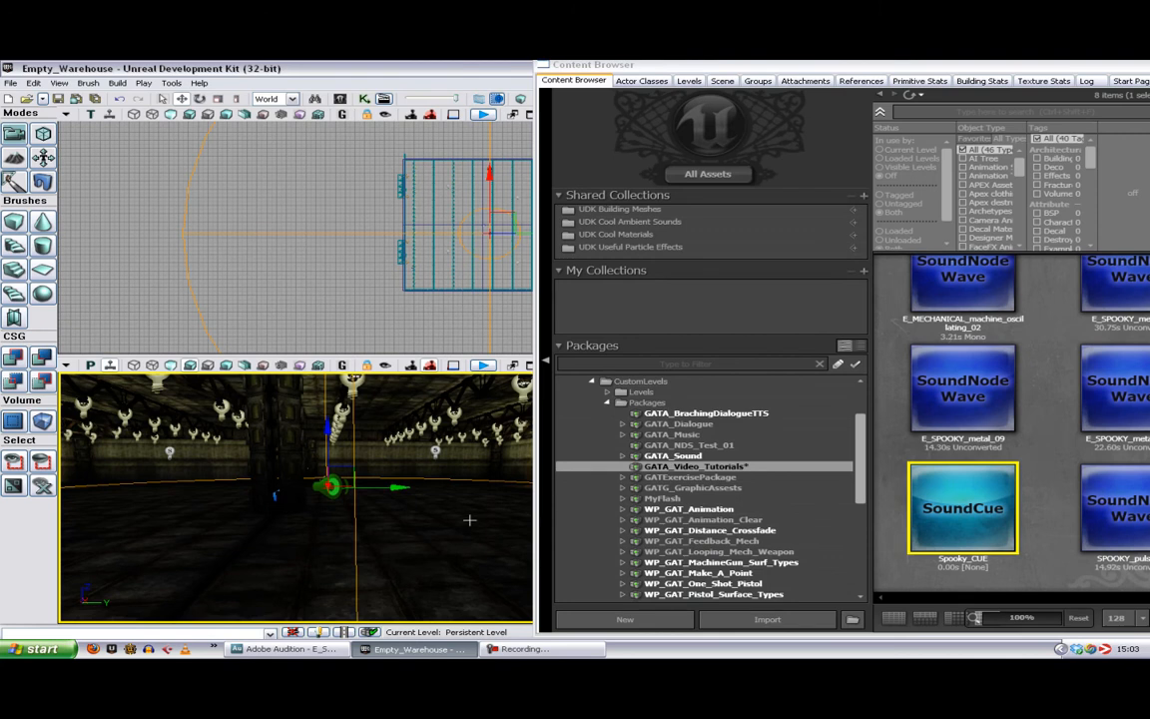
Step: Switch the perspective view to unlit and examine the AmbientSound's attenuation radius around the warehouse from outside
drag(296, 498, 298, 394)
right_drag(297, 394, 298, 460)
mouse_move(298, 459)
mouse_down()
mouse_move(297, 430)
mouse_move(297, 444)
mouse_up()
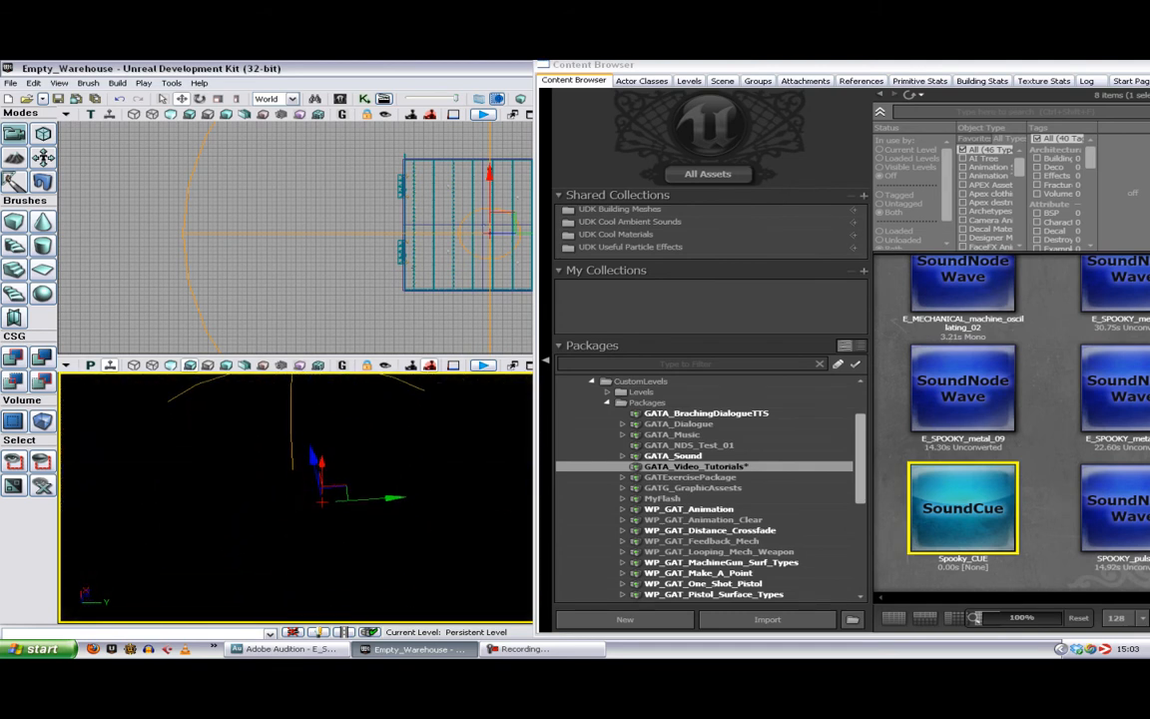
click(174, 367)
right_drag(283, 554, 283, 499)
drag(282, 499, 319, 604)
drag(385, 464, 404, 499)
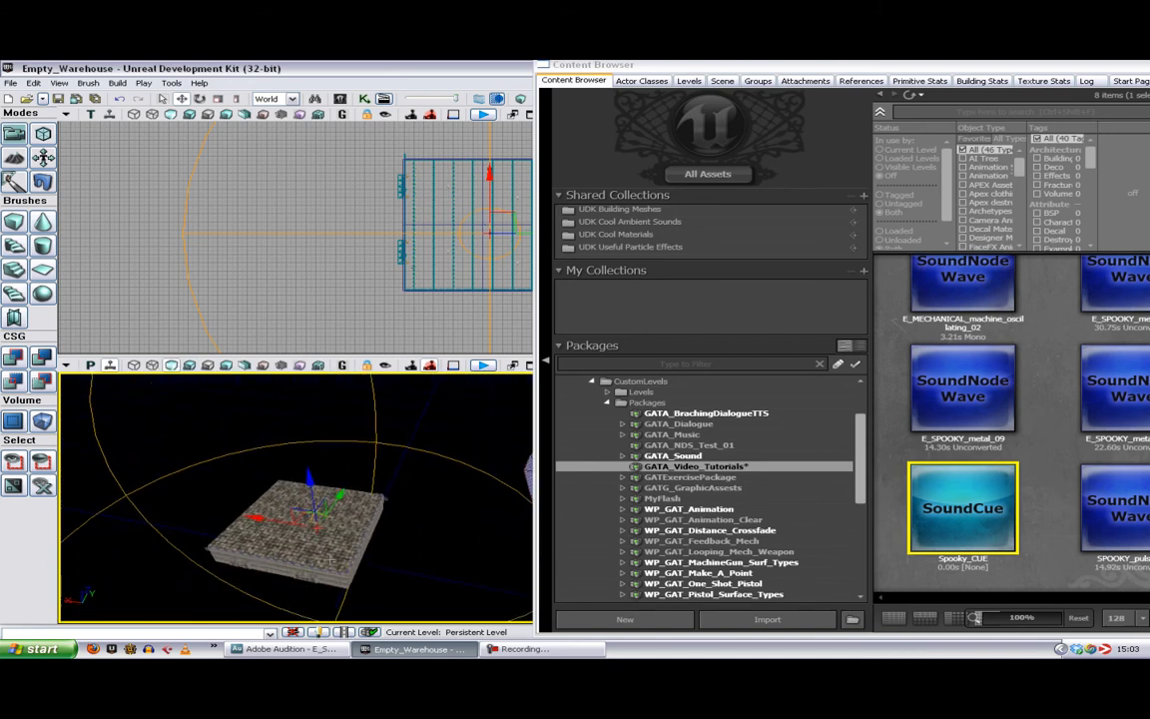
mouse_move(404, 499)
right_down()
mouse_move(434, 475)
mouse_move(402, 464)
mouse_move(407, 451)
right_up()
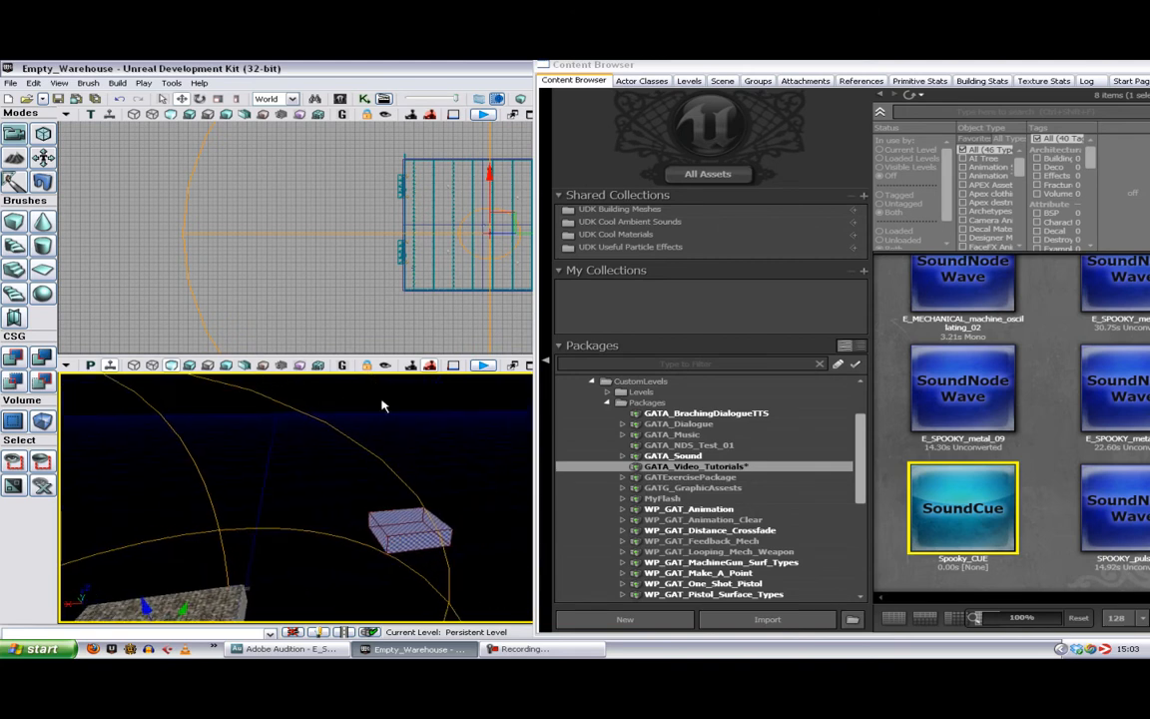
key(Home)
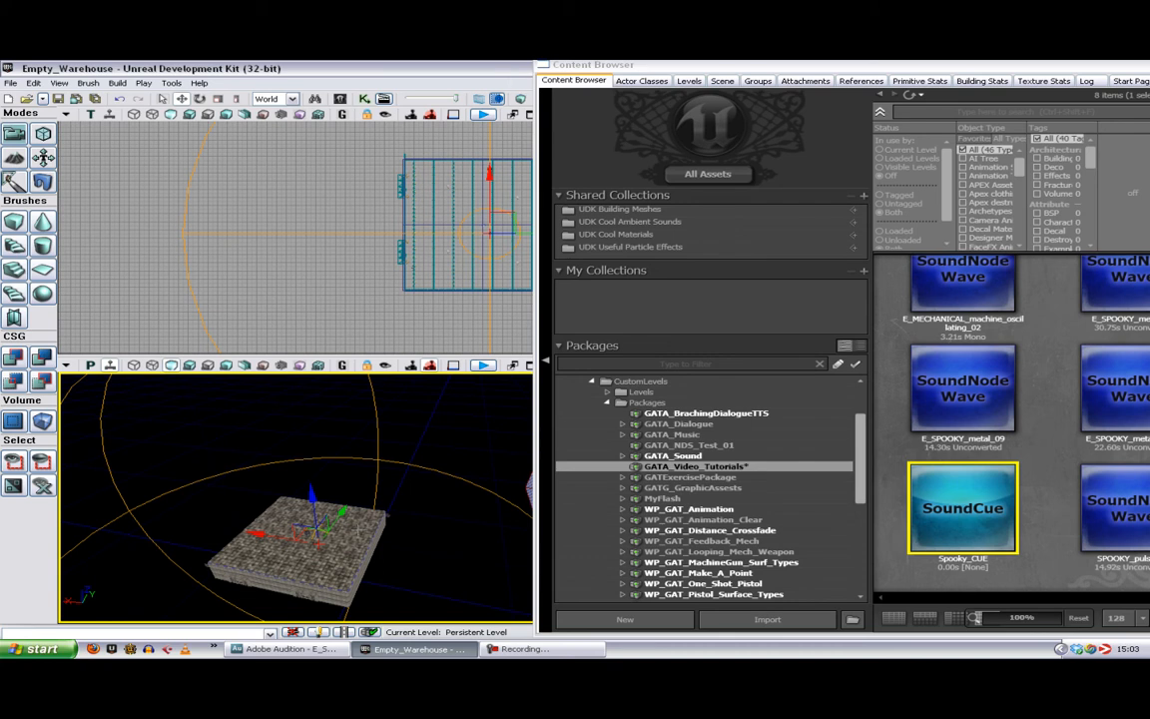
Step: Add an AmbientSoundNonLoop actor with no sound wave on the warehouse floor and raise it above the ground
right_drag(347, 555, 300, 489)
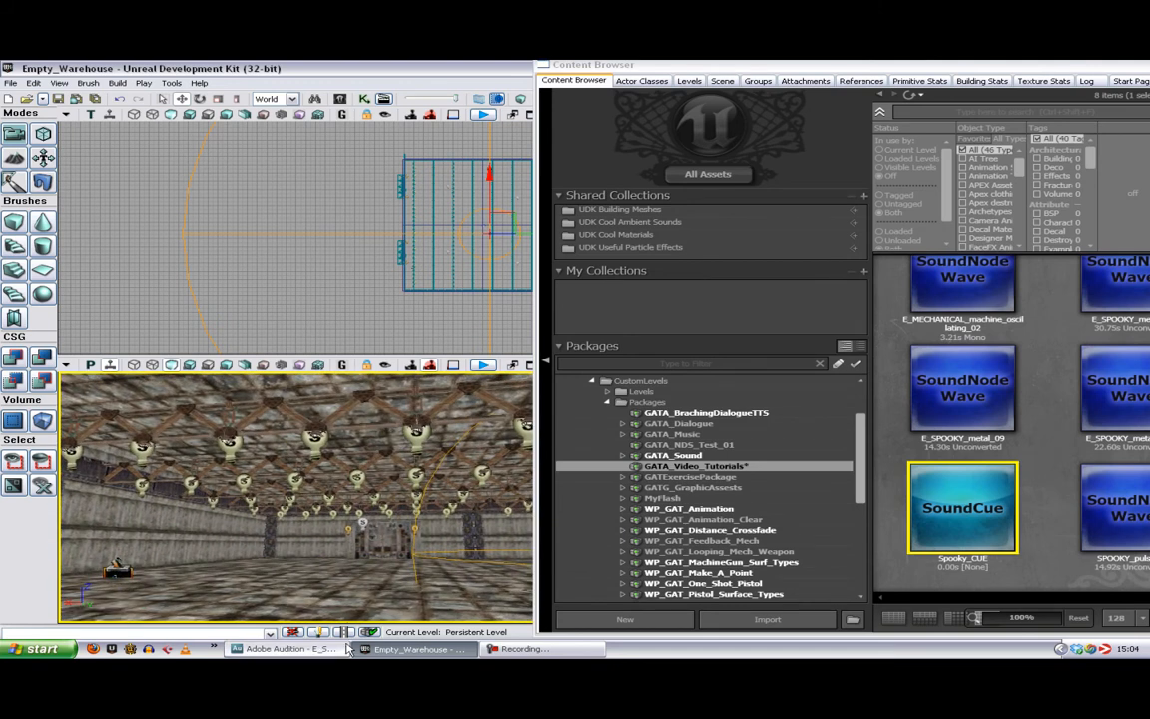
right_click(328, 608)
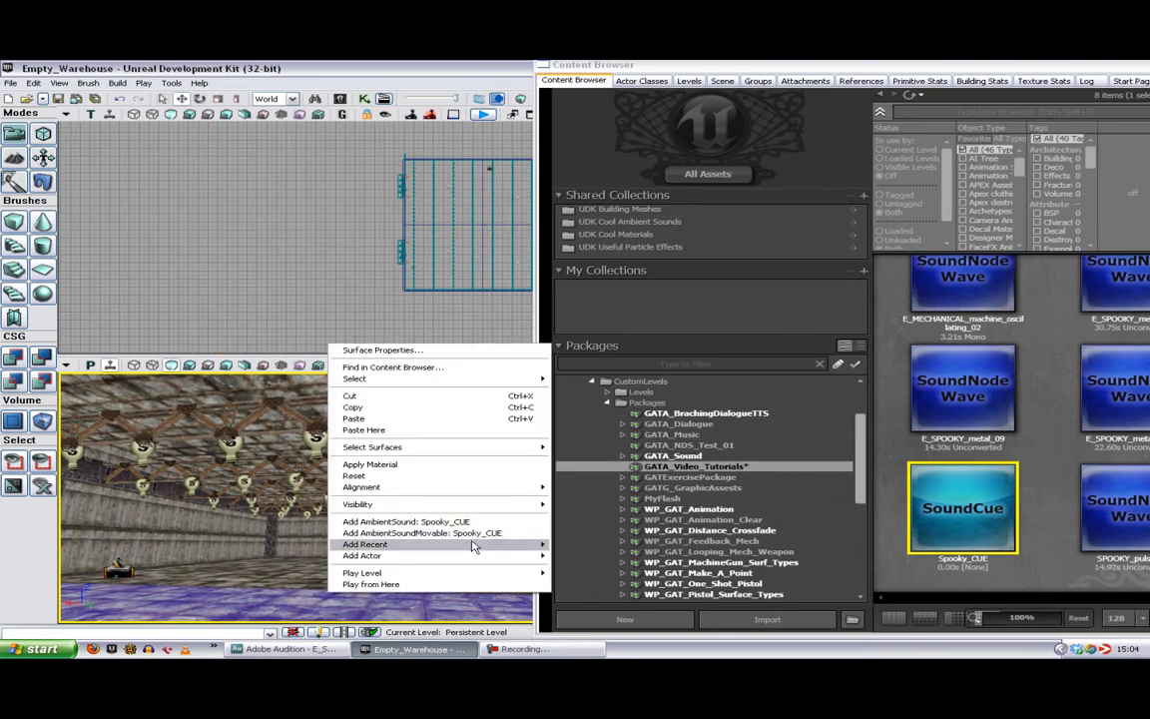
mouse_move(534, 558)
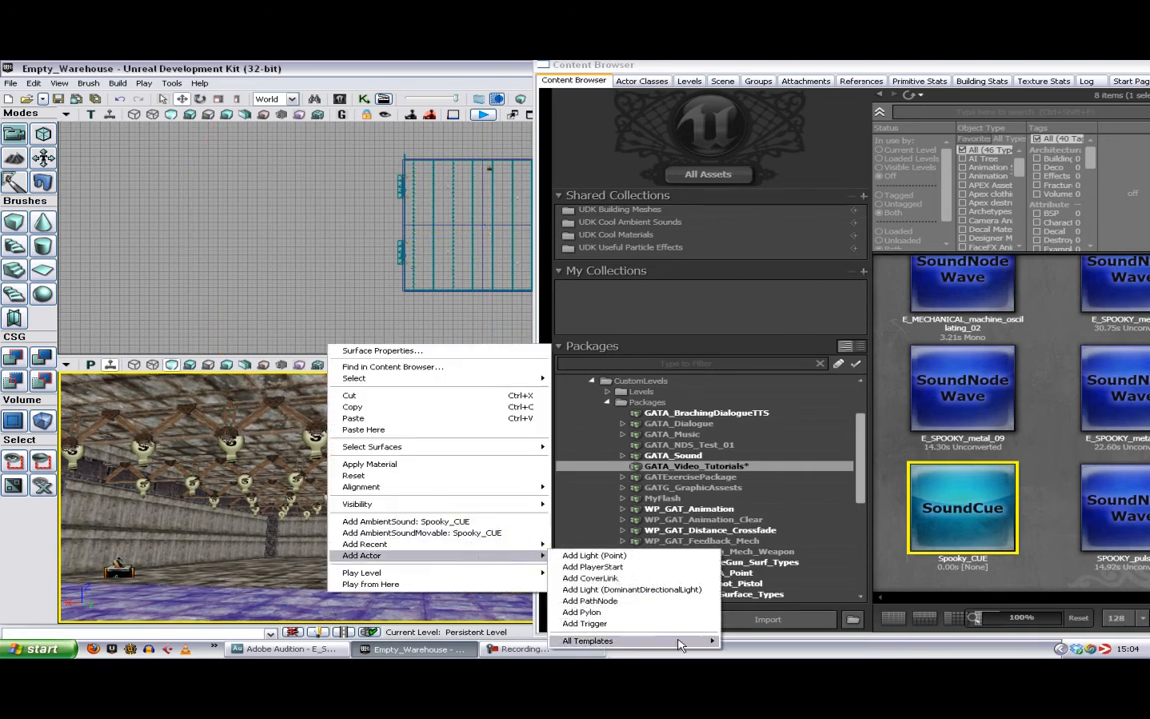
mouse_move(675, 641)
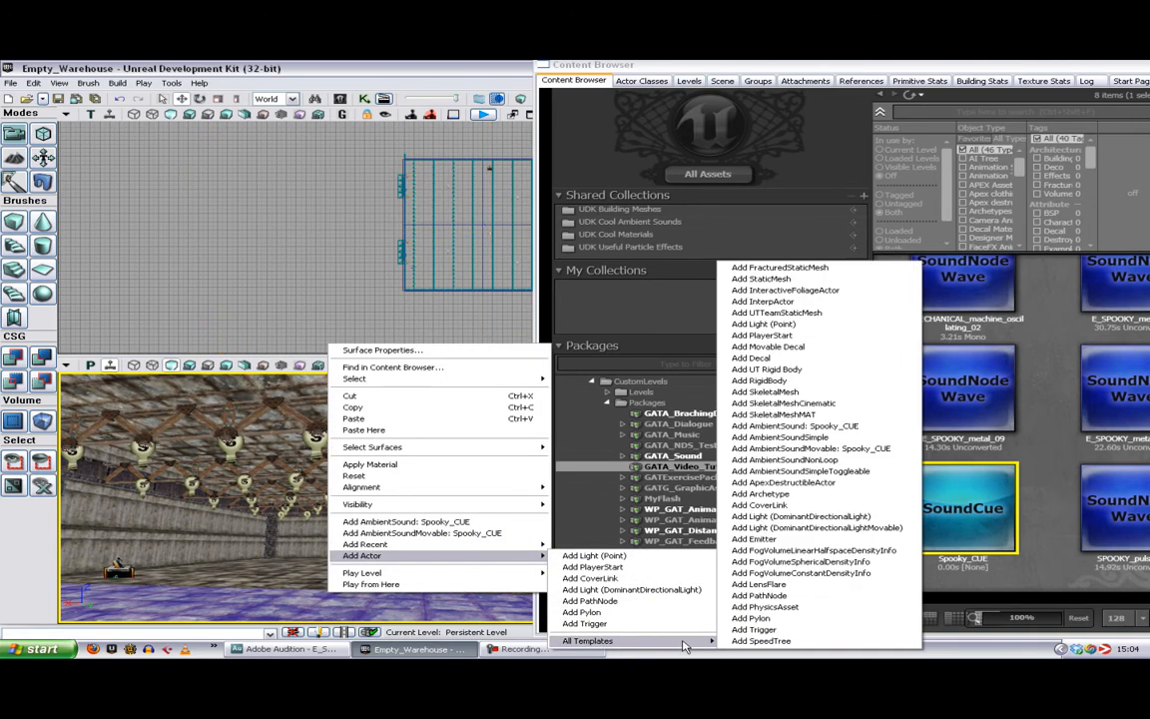
click(799, 460)
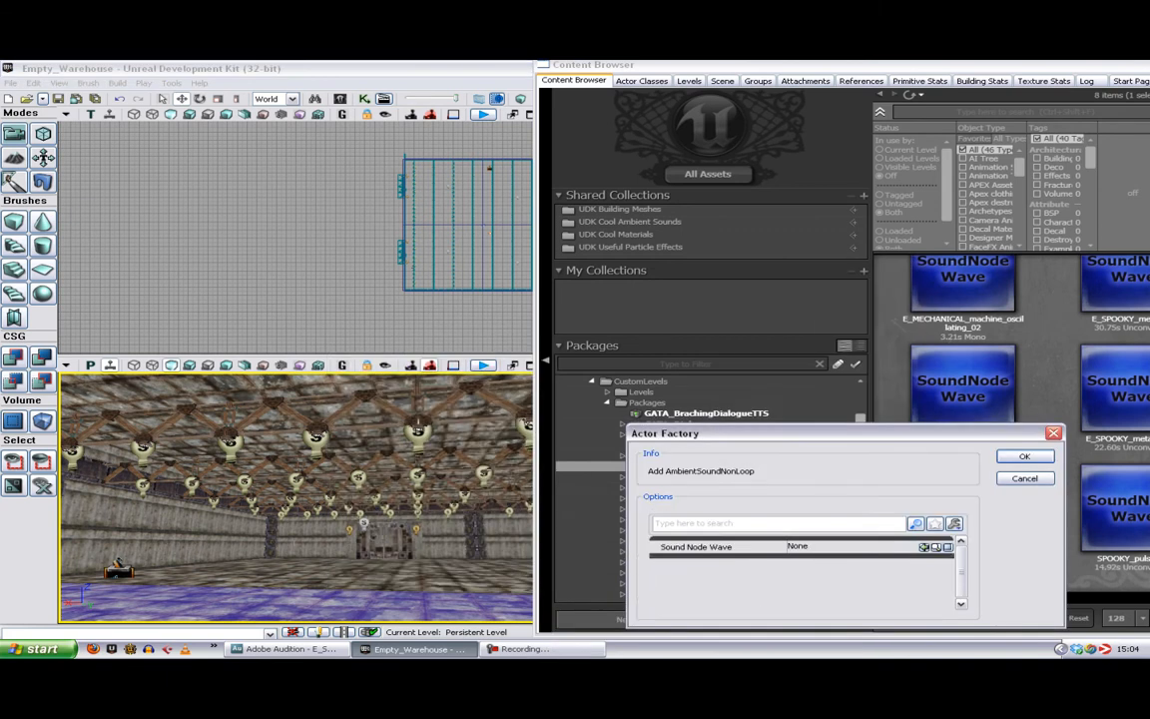
click(1021, 457)
drag(330, 549, 330, 480)
Step: Duplicate the AmbientSoundNonLoop actor a short distance along the X axis
click(399, 559)
mouse_move(400, 559)
right_down()
mouse_move(439, 610)
mouse_move(364, 489)
mouse_move(384, 530)
mouse_move(406, 539)
right_up()
click(362, 504)
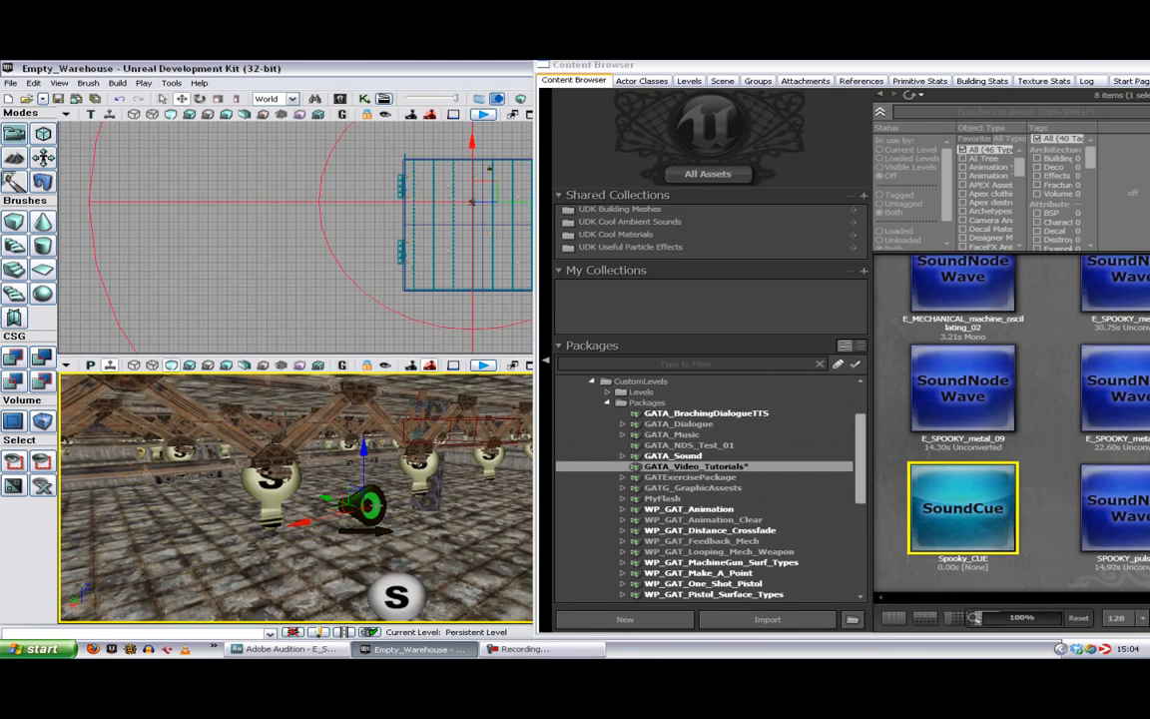
alt+drag(312, 521, 90, 562)
mouse_move(419, 520)
right_down()
mouse_move(344, 524)
mouse_move(429, 510)
right_up()
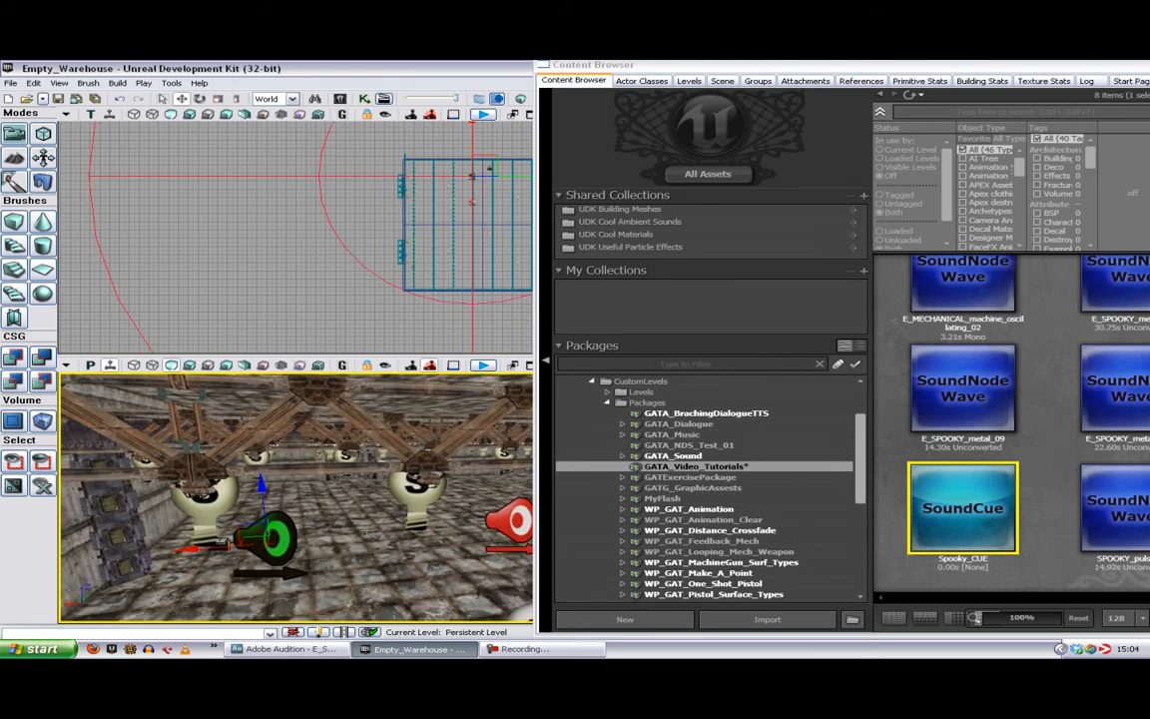
Step: Duplicate the AmbientSoundNonLoop actor twice more to arrange four of them in a square on the warehouse floor
alt+drag(270, 526, 284, 471)
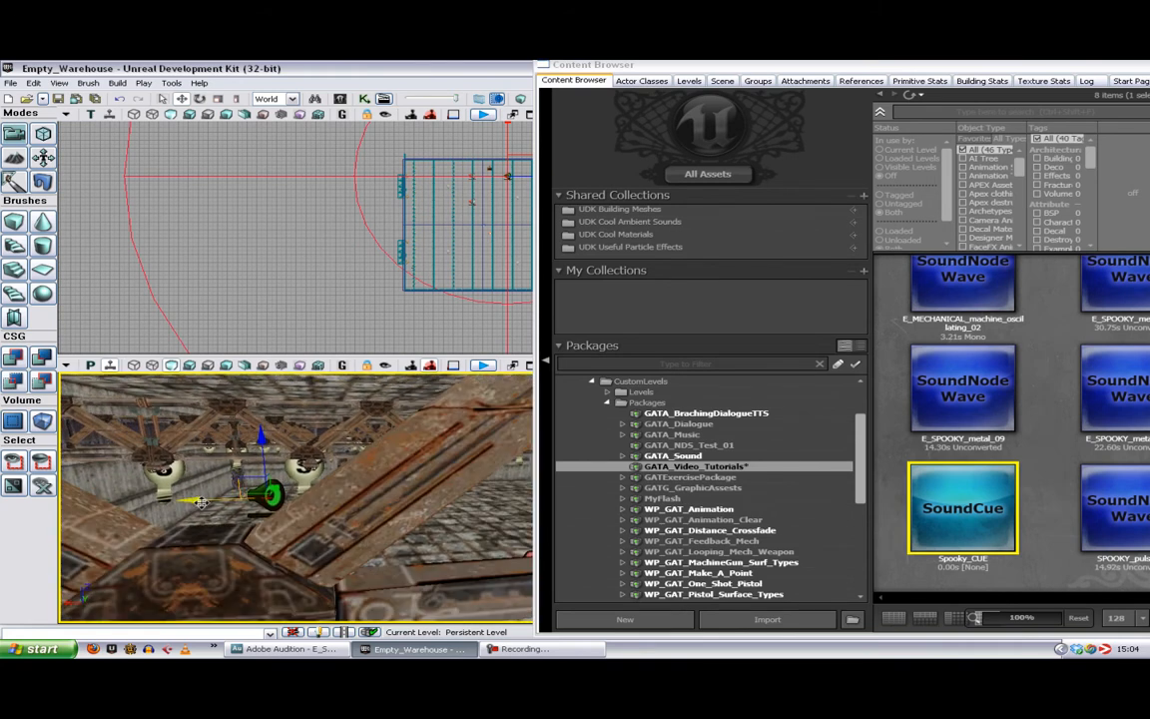
alt+drag(199, 498, 387, 493)
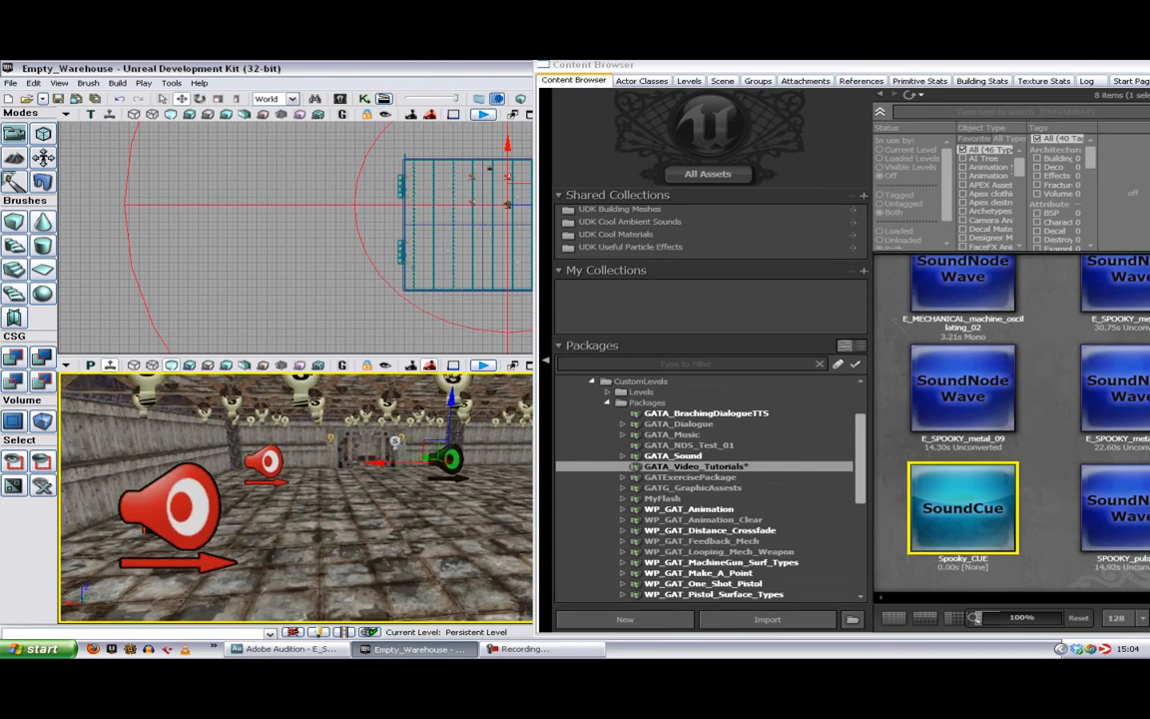
right_drag(299, 499, 400, 474)
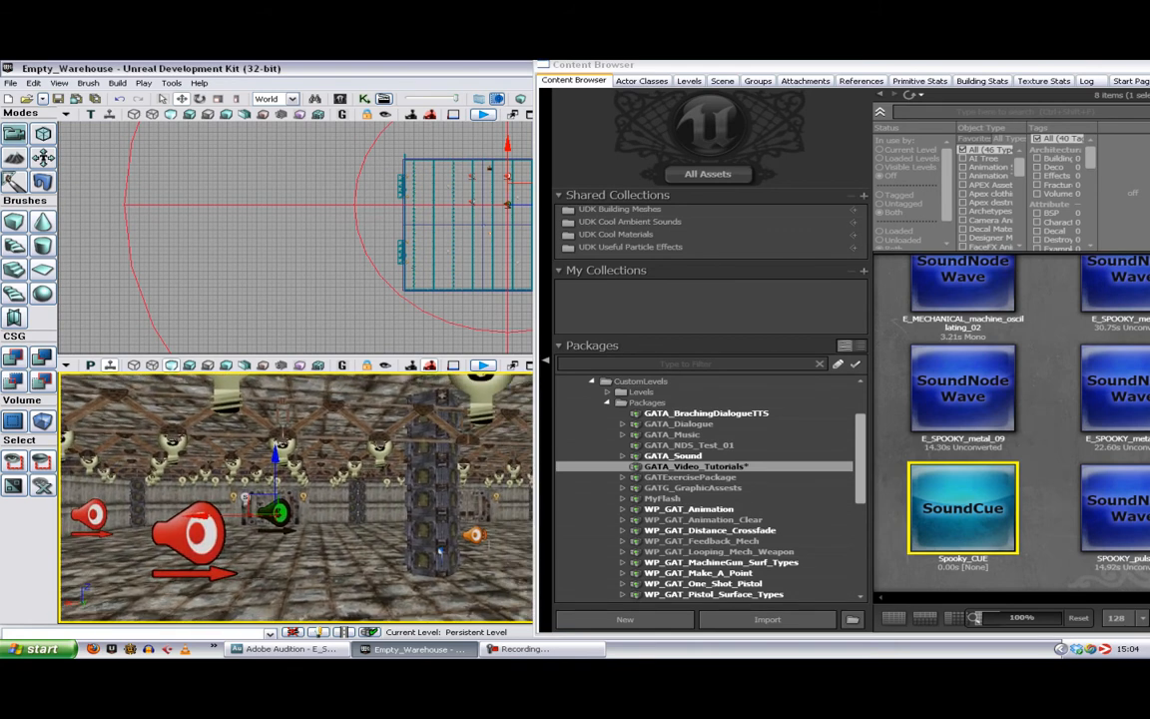
click(383, 555)
right_drag(357, 562, 311, 571)
click(296, 497)
right_drag(295, 498, 224, 494)
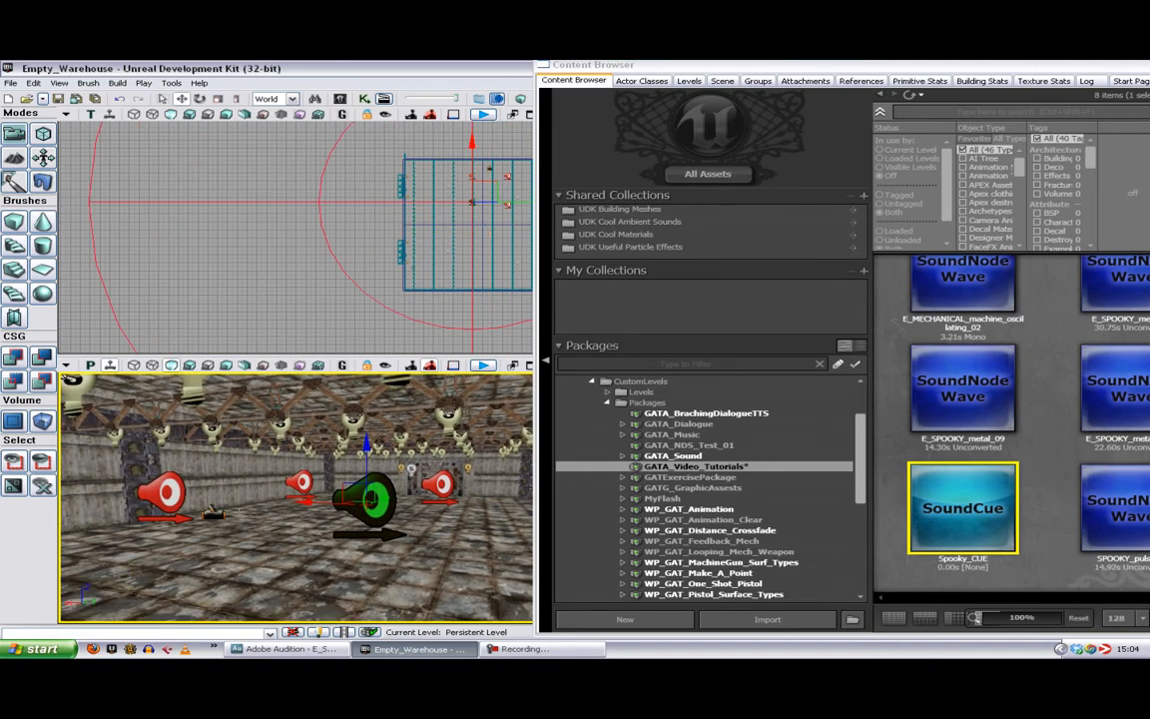
Step: Open the properties of the AmbientSoundNonLoop actor beside the pillar, add one sound slot and expand its settings
click(174, 489)
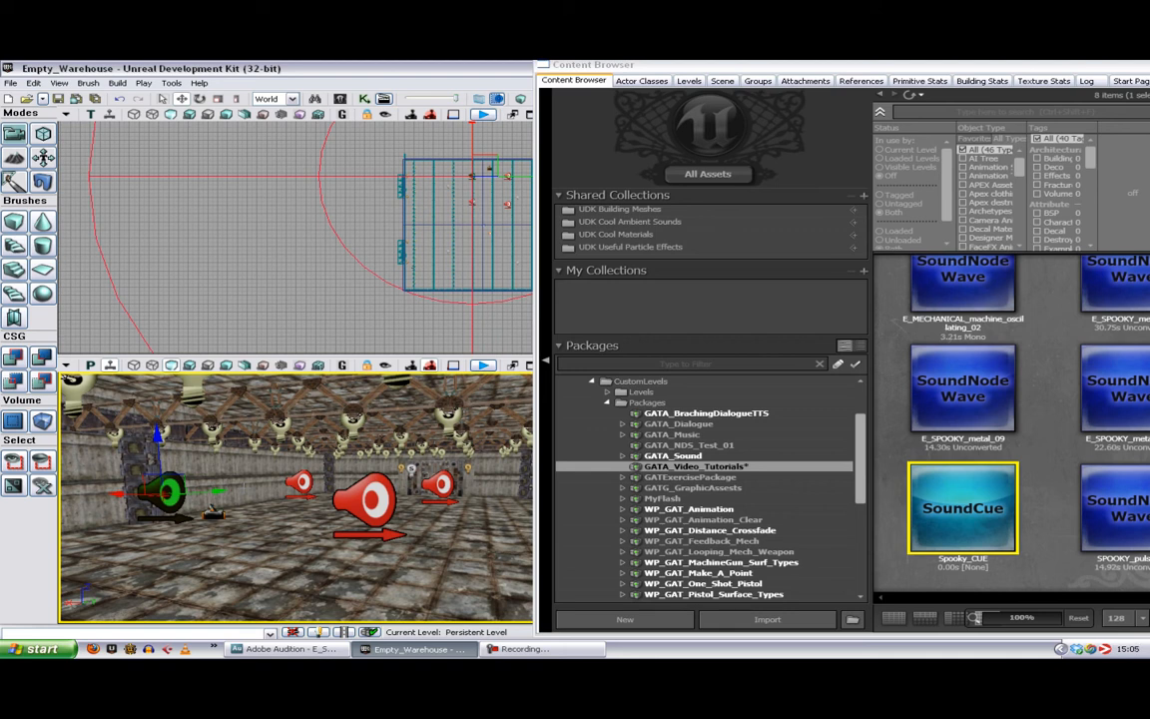
double_click(166, 491)
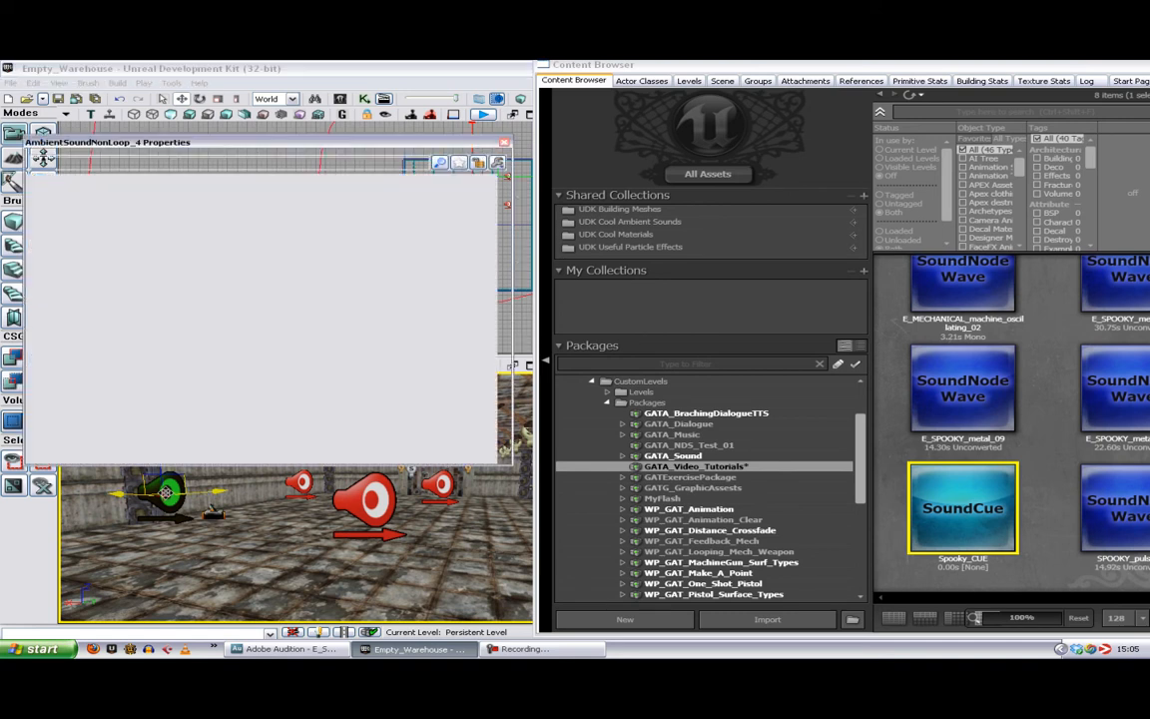
scroll(457, 300, down, 5)
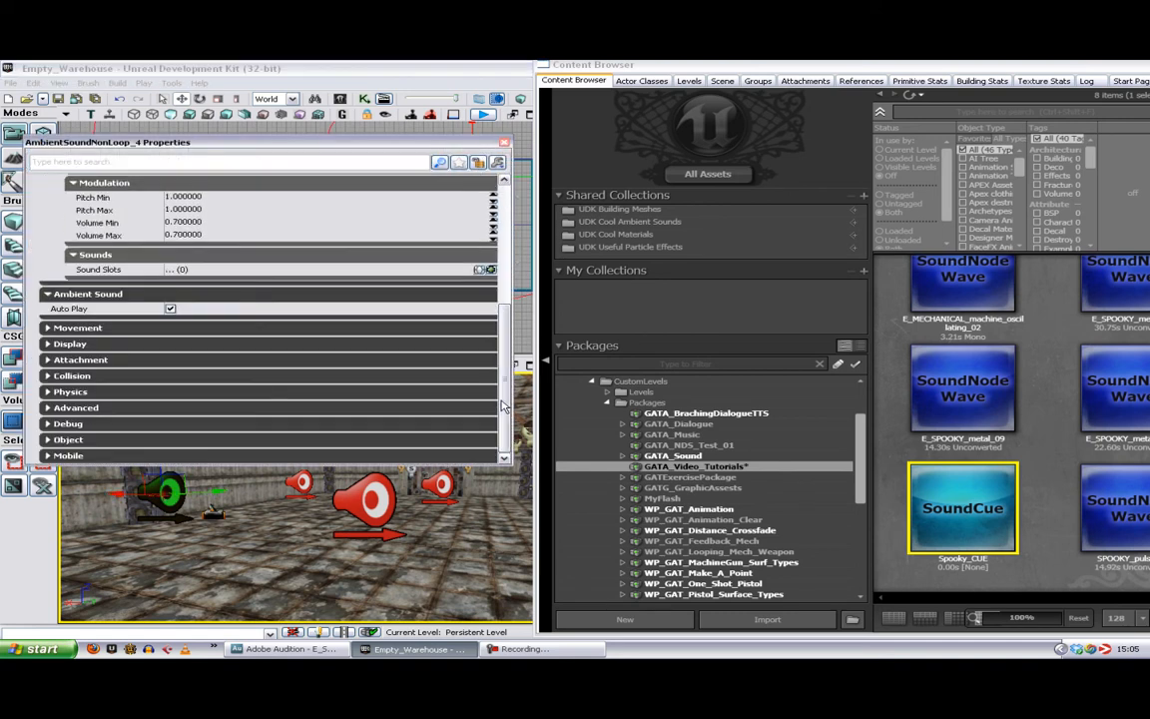
click(489, 269)
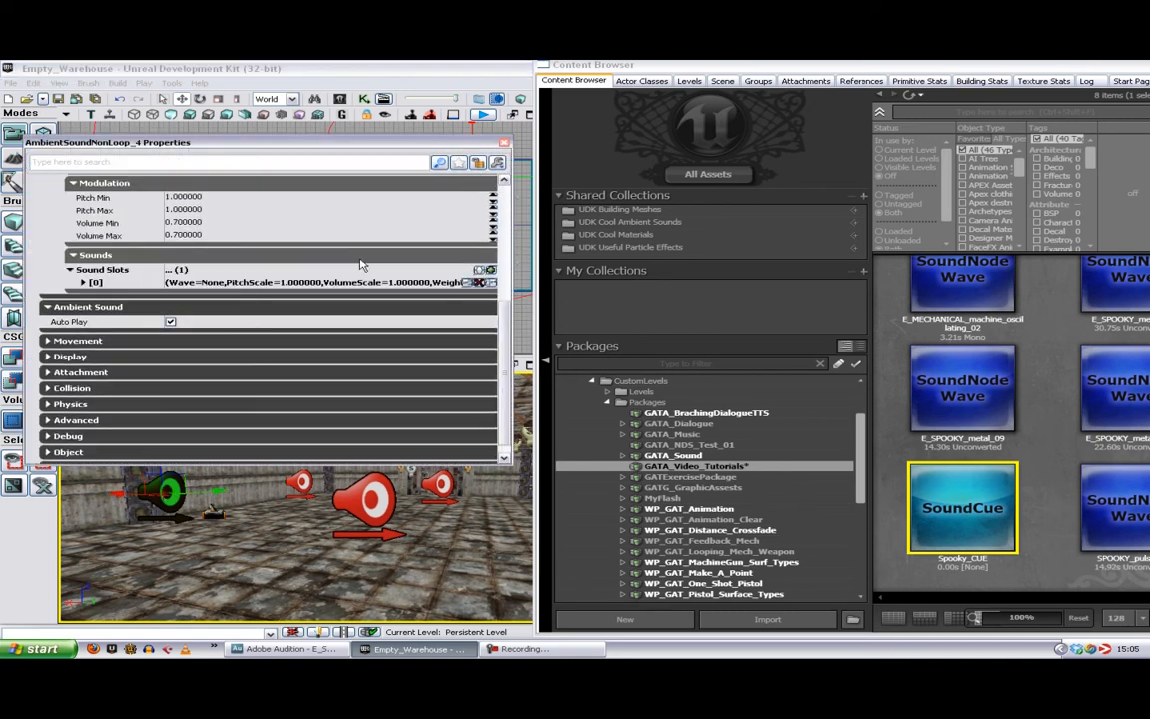
click(82, 282)
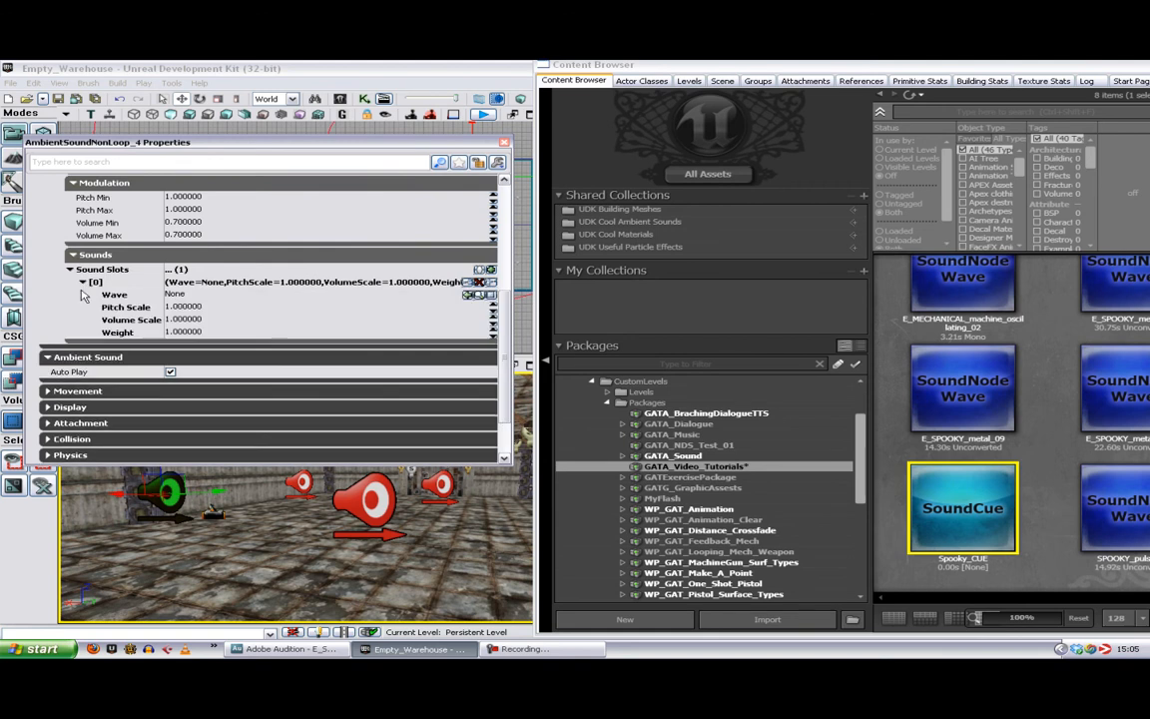
Step: Set the new sound slot's Volume Scale to 0.83 and Weight to 0.4, and close the actor's properties
click(291, 320)
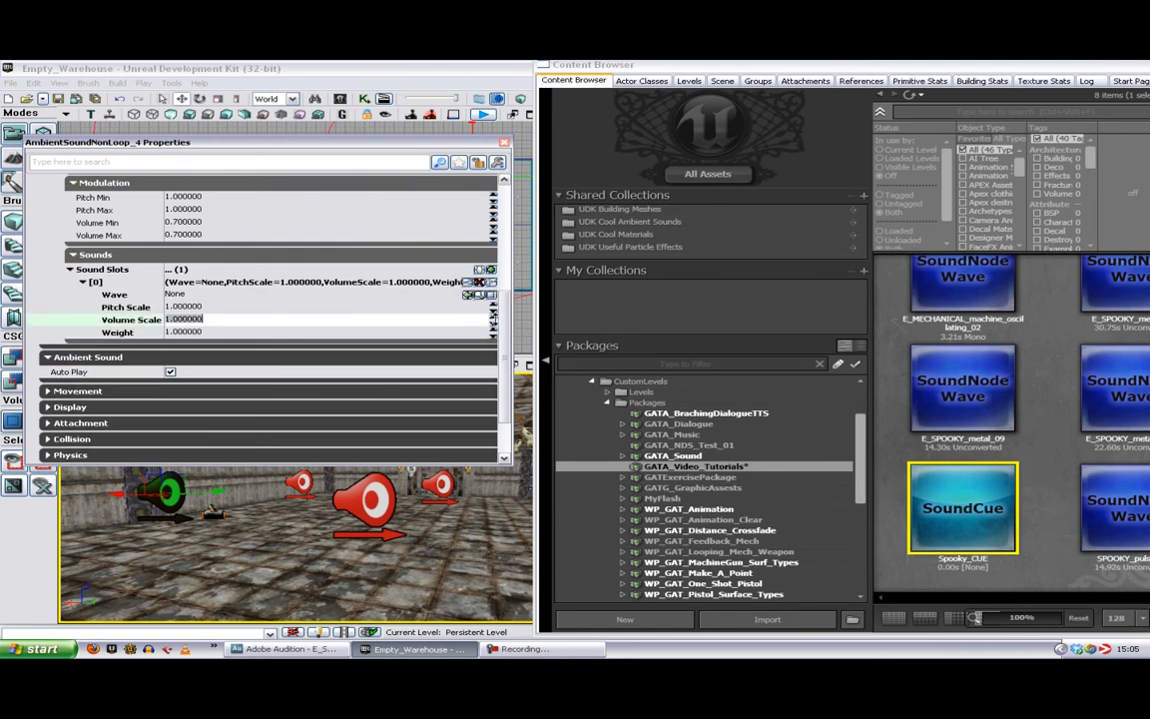
drag(494, 319, 493, 336)
click(294, 334)
text(.)
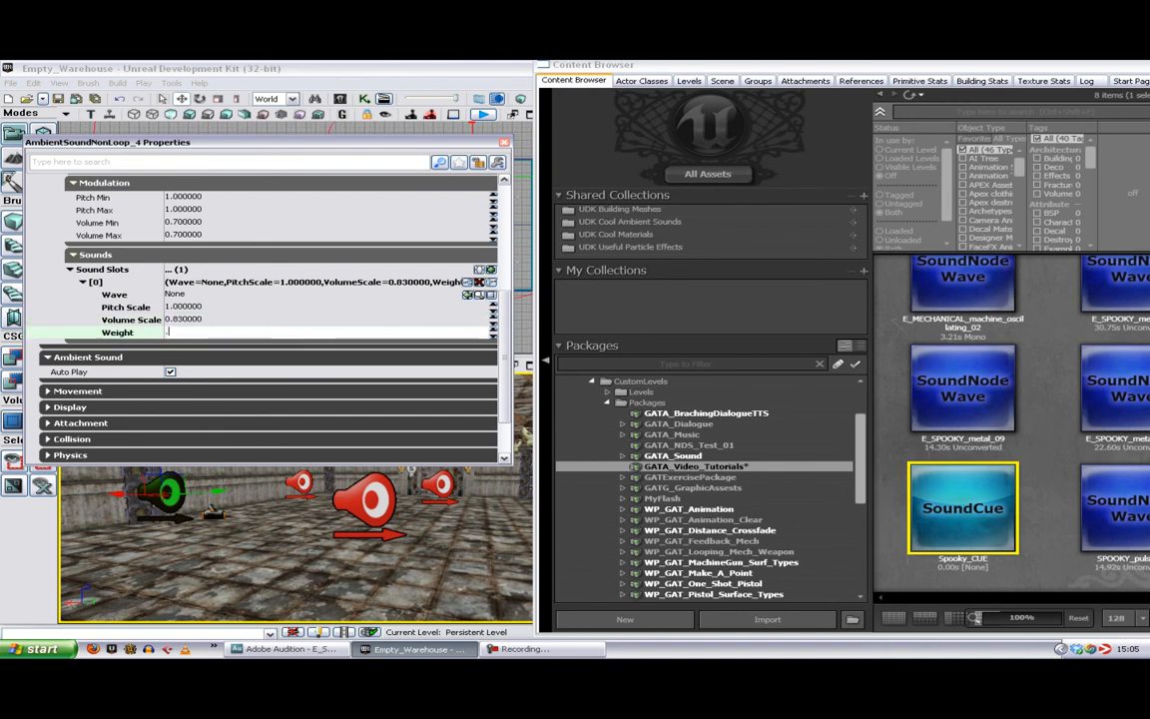
text(4)
key(Return)
click(505, 144)
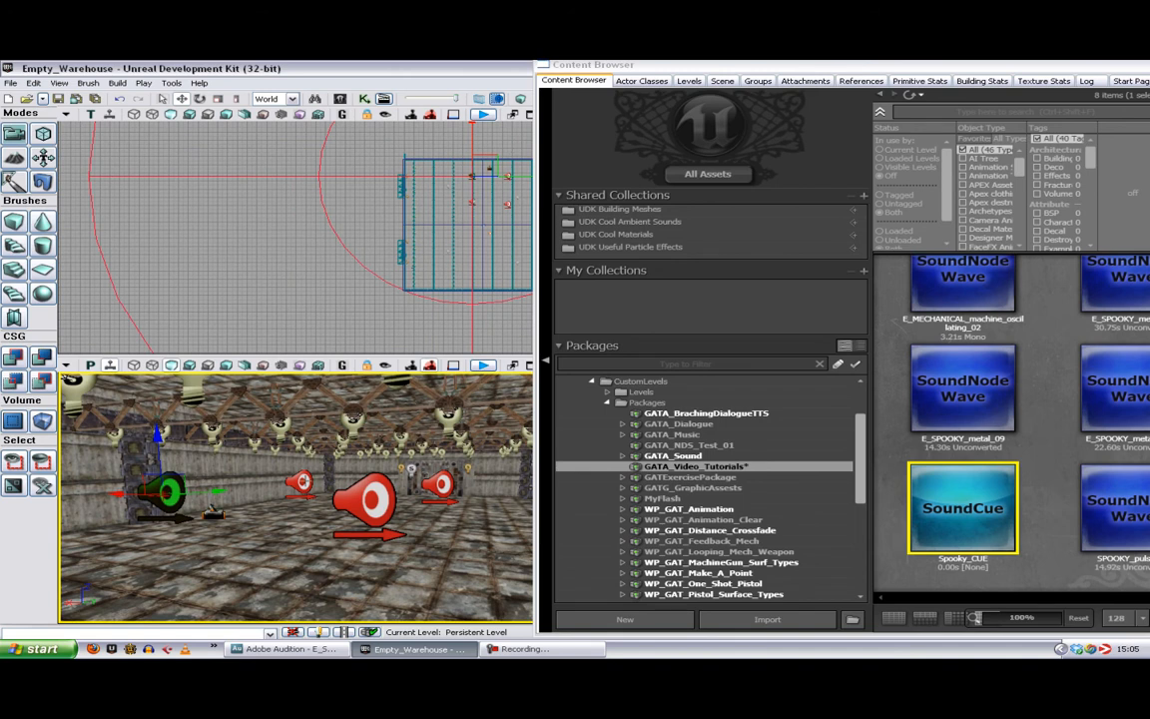
Step: Move the Content Browser clear of the main toolbar and examine the AmbientSoundNonLoop actors from above
click(299, 484)
click(371, 499)
click(300, 485)
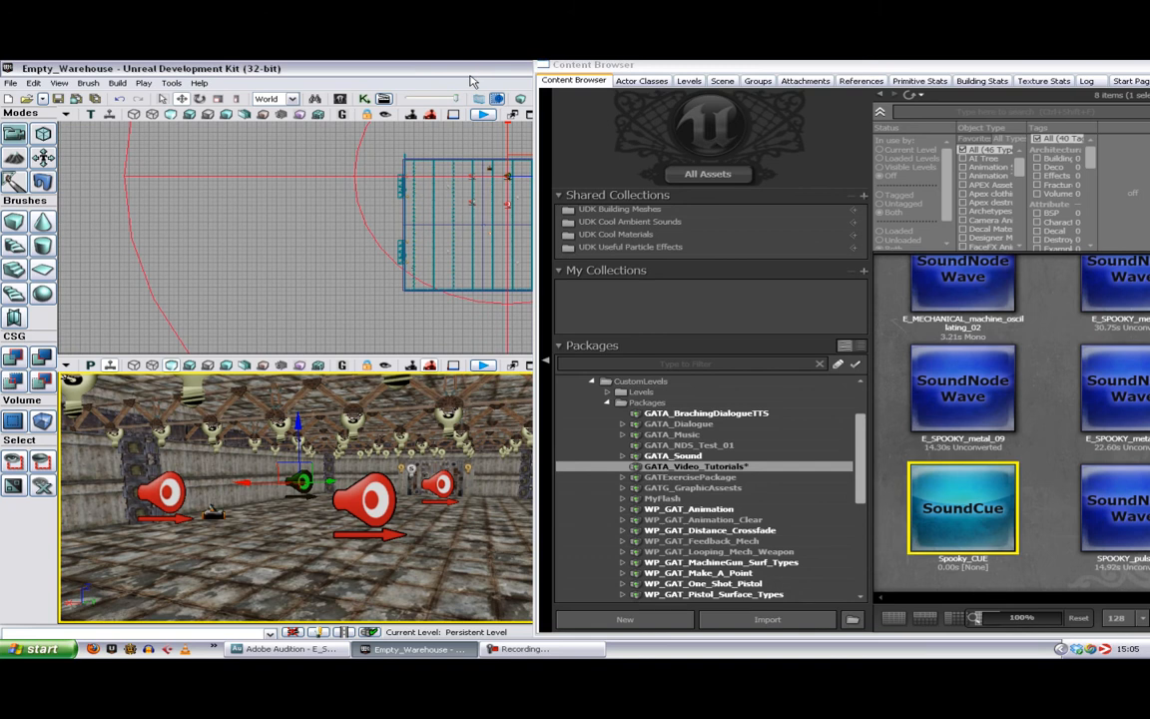
drag(624, 66, 660, 139)
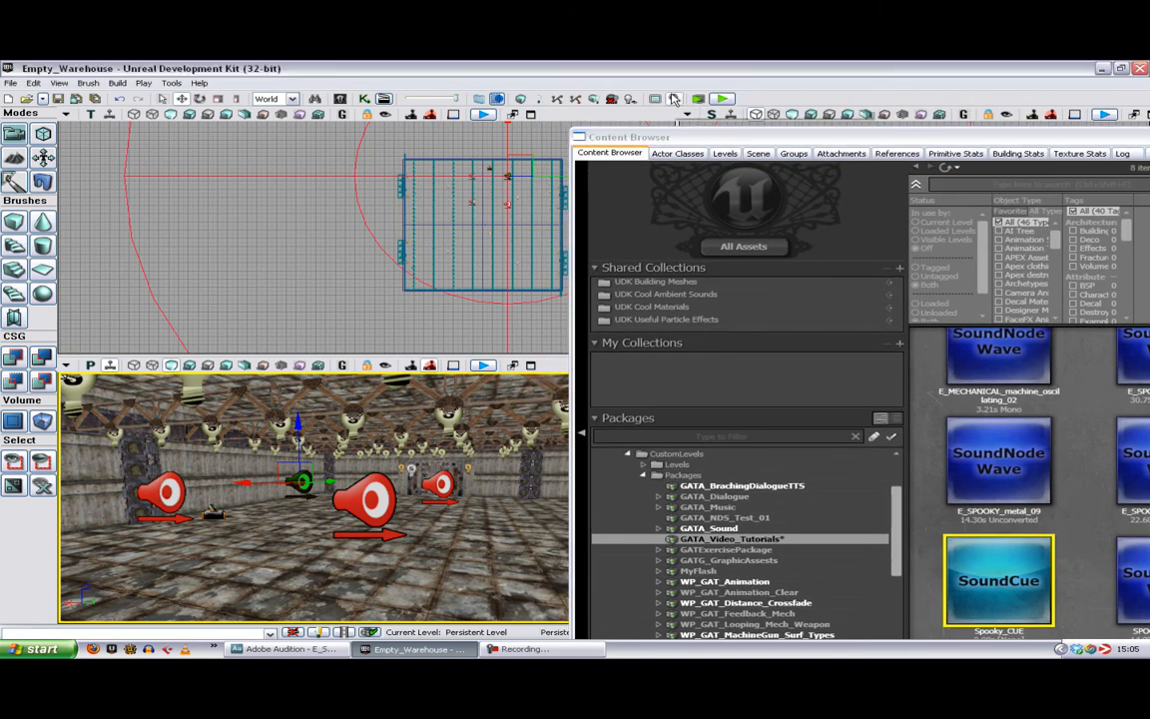
drag(347, 486, 266, 434)
click(322, 552)
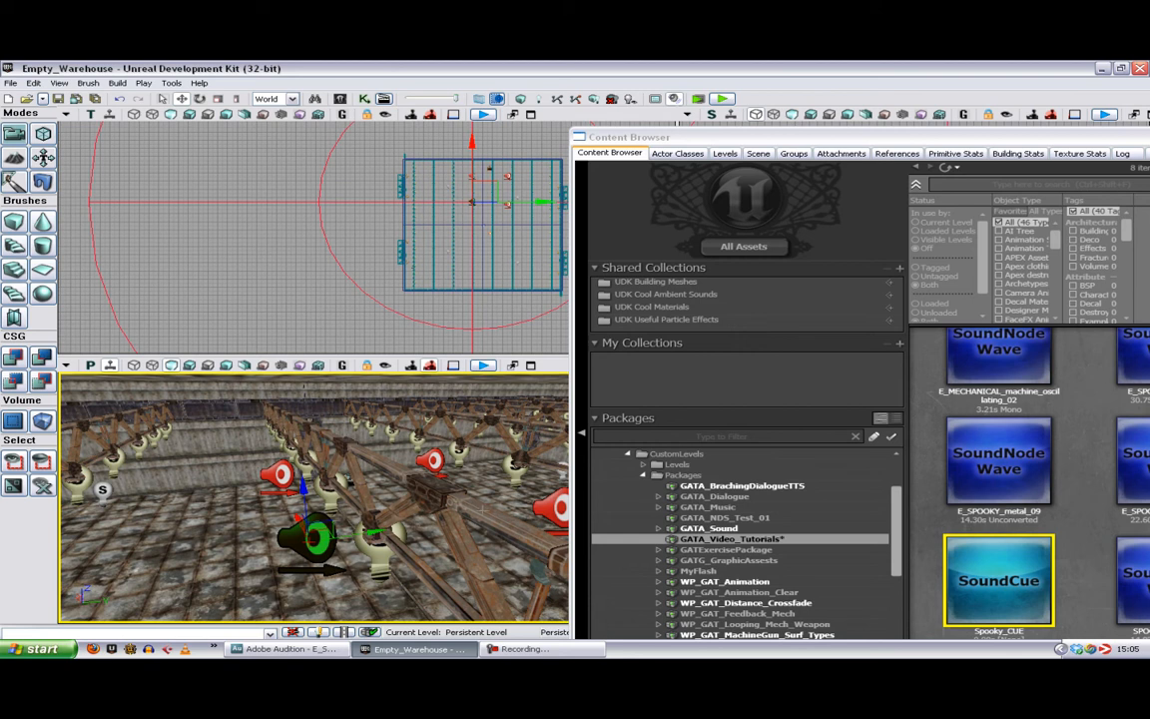
Step: Place an AmbientSound actor near the pillar and duplicate it three times to spread four across the warehouse floor
right_drag(452, 512, 305, 512)
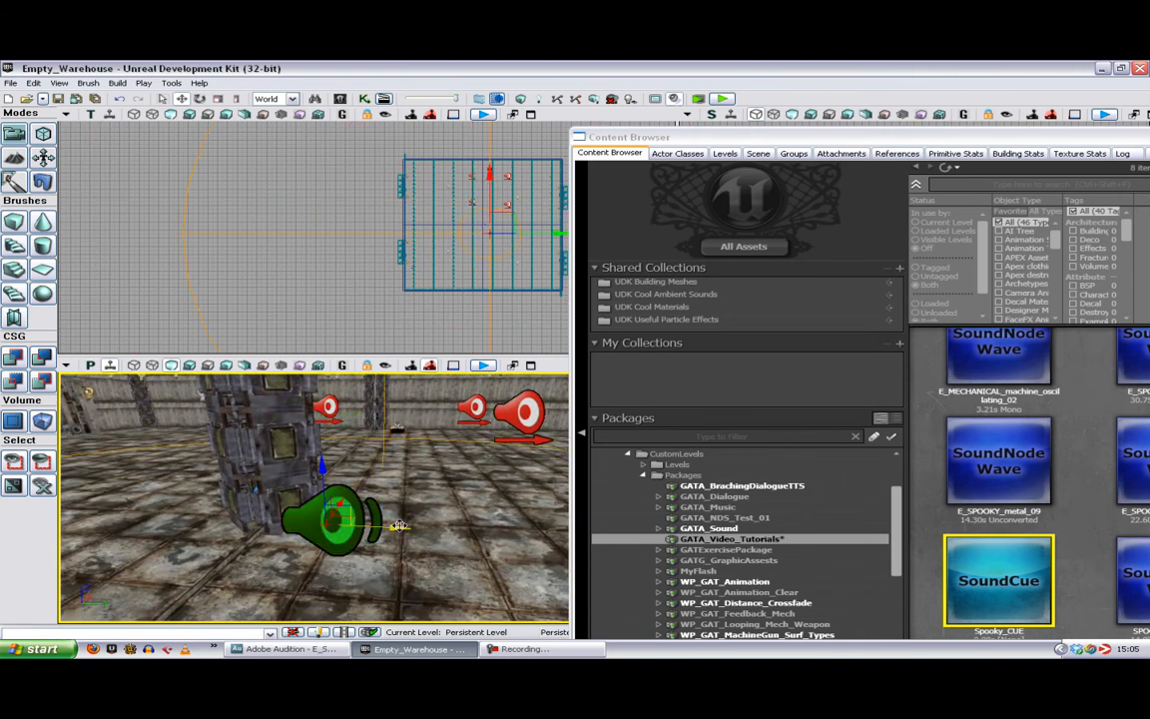
click(339, 510)
alt+drag(336, 539, 372, 538)
right_drag(336, 539, 464, 524)
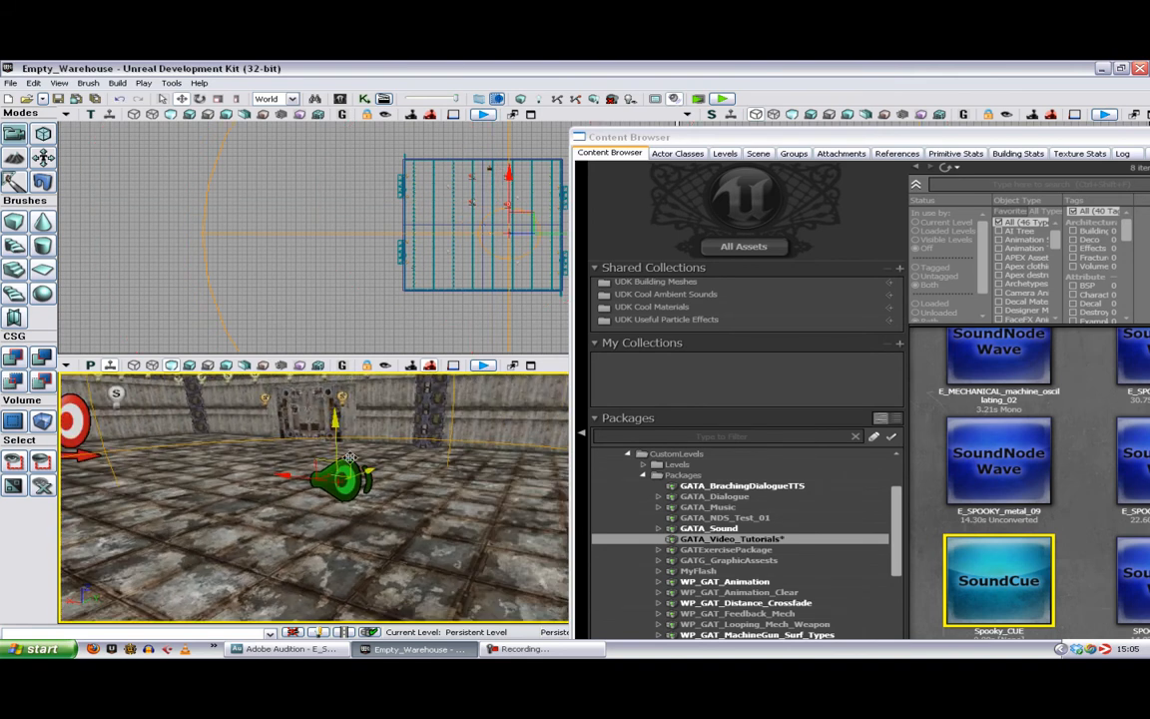
alt+drag(366, 469, 467, 435)
alt+drag(394, 442, 240, 433)
right_drag(240, 433, 197, 412)
Step: Open Spooky_CUE in the SoundCue Editor and set the Random node's weight [2] to 0.4
right_click(993, 577)
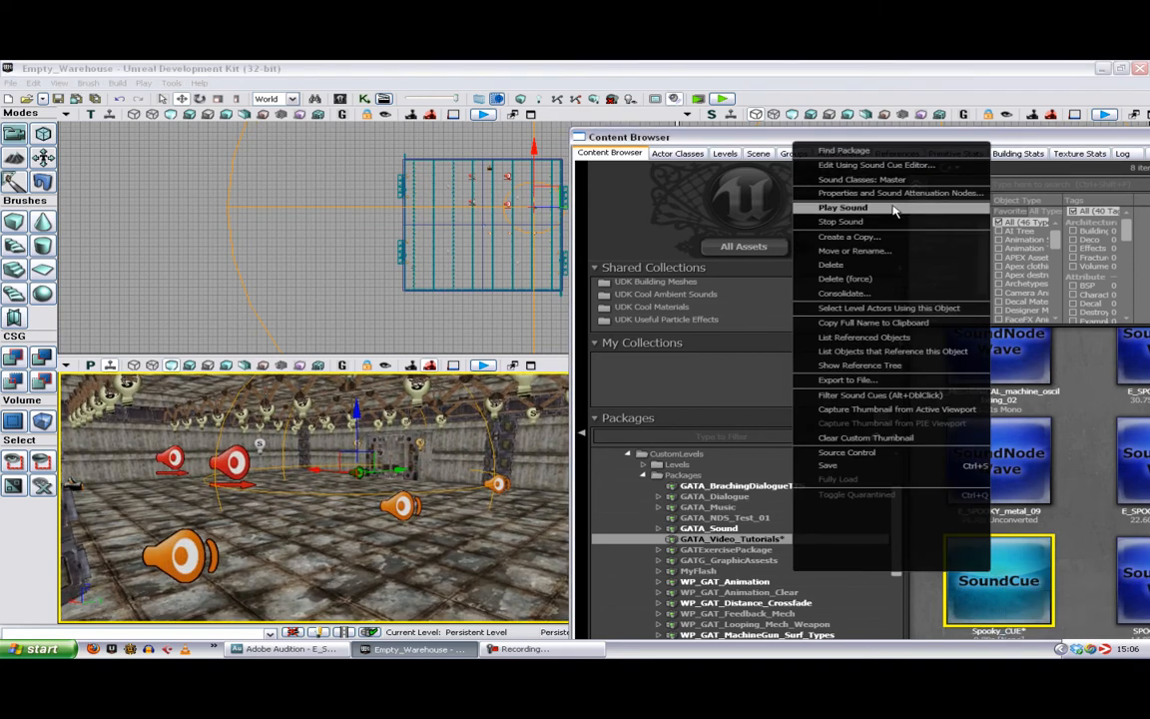
click(922, 166)
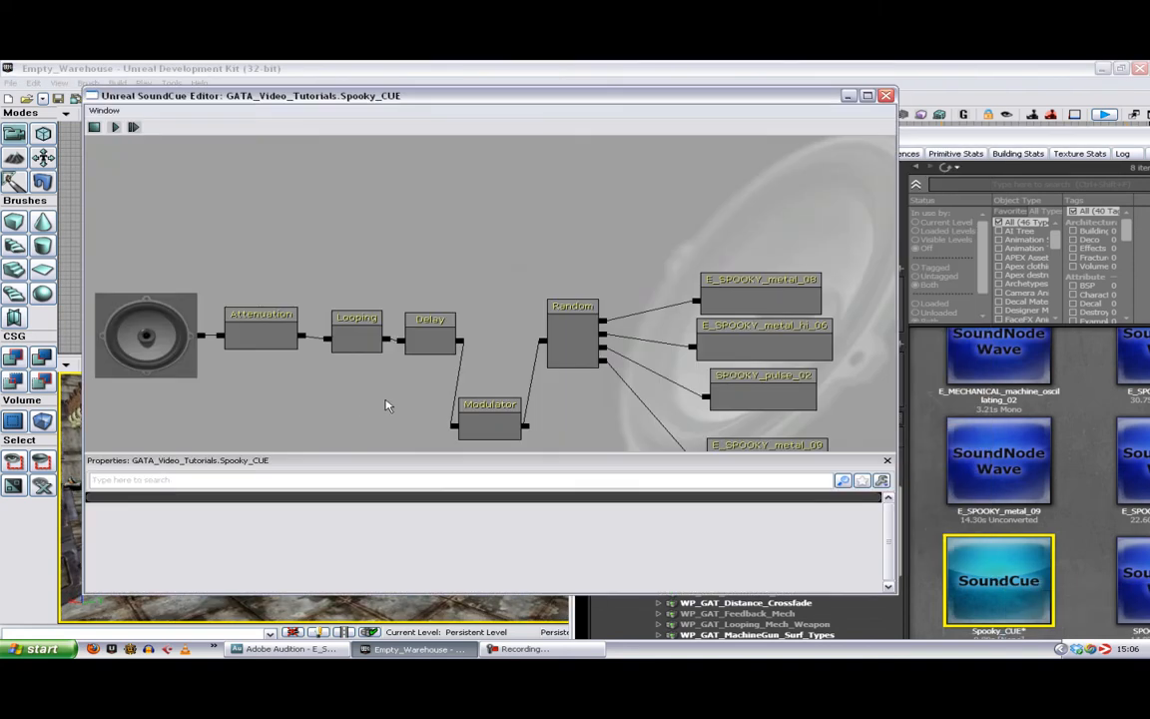
drag(374, 403, 417, 328)
click(574, 290)
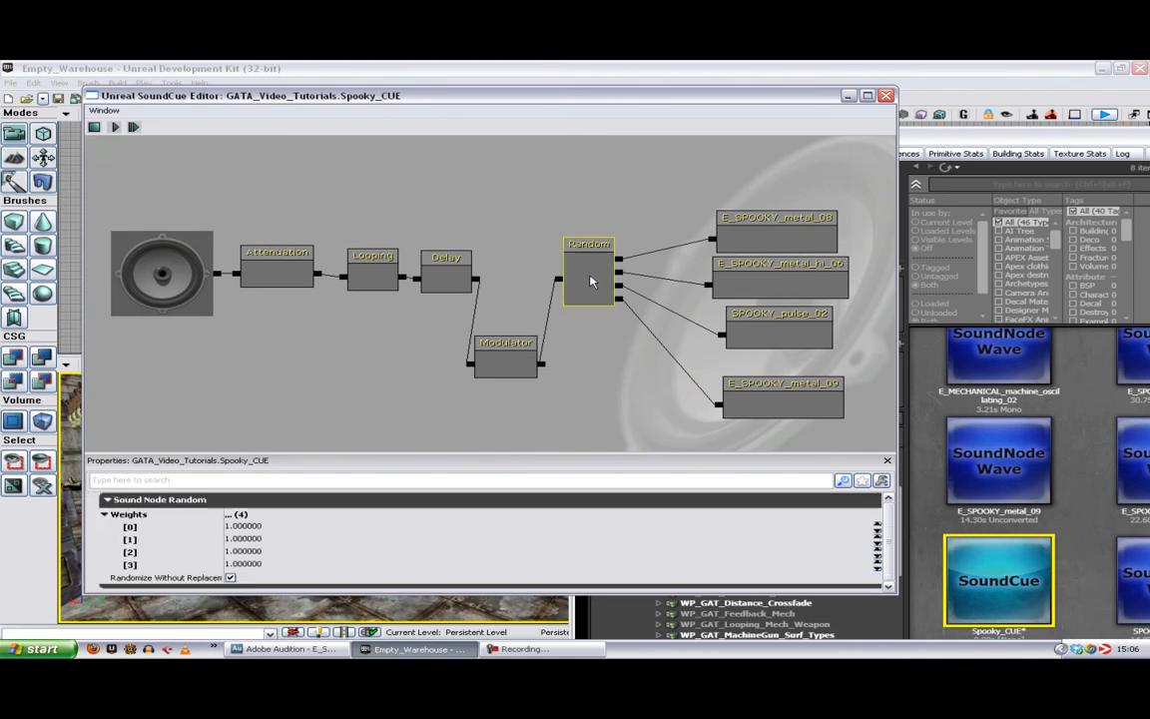
click(318, 554)
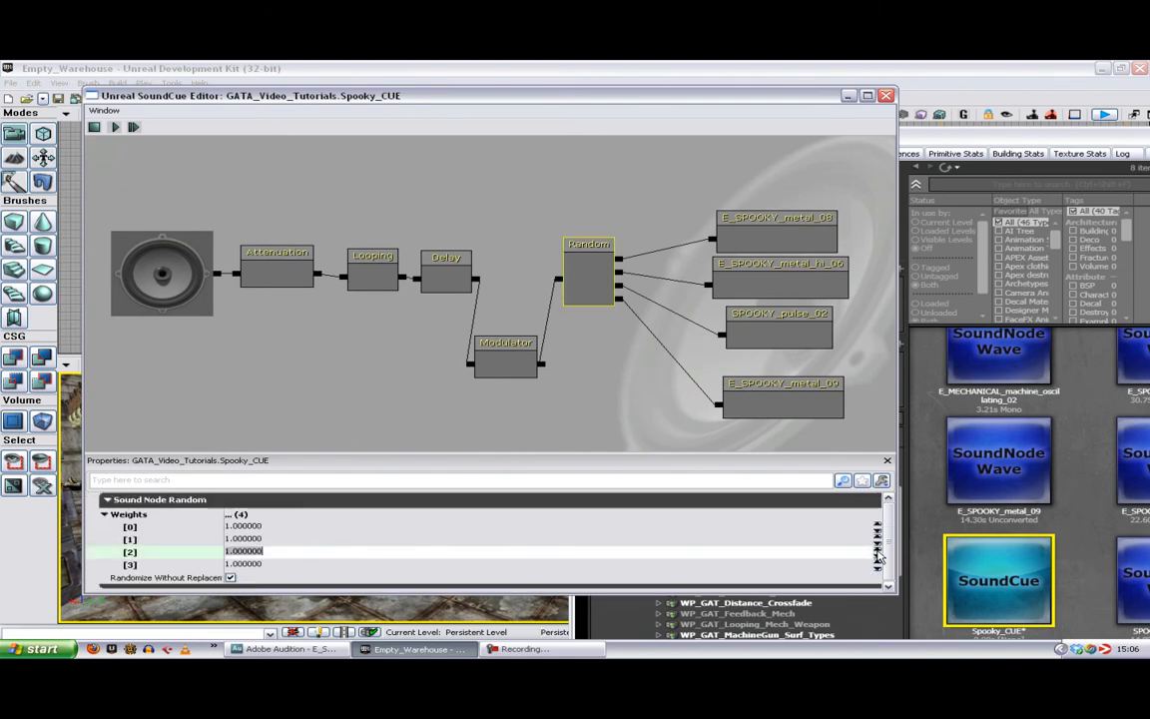
text(.4)
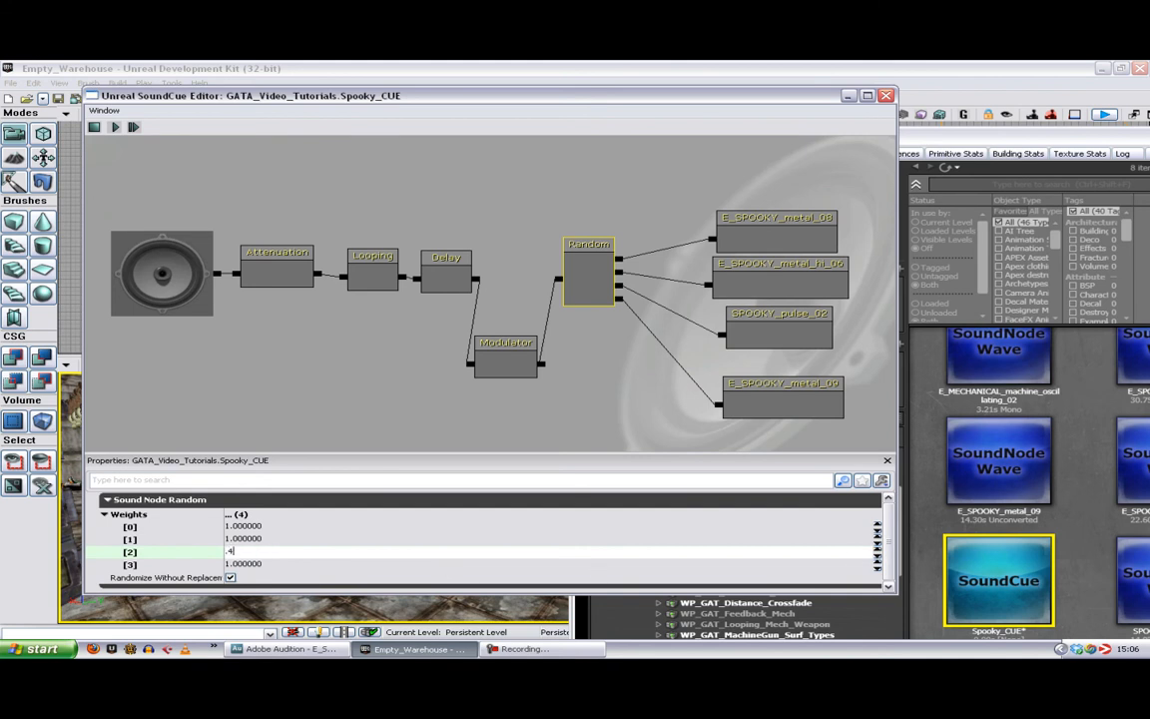
click(352, 370)
Step: Review the E_SPOOKY_metal_08 wave's properties and the Modulator's pitch and volume settings, and close the SoundCue Editor
drag(529, 350, 435, 337)
click(657, 216)
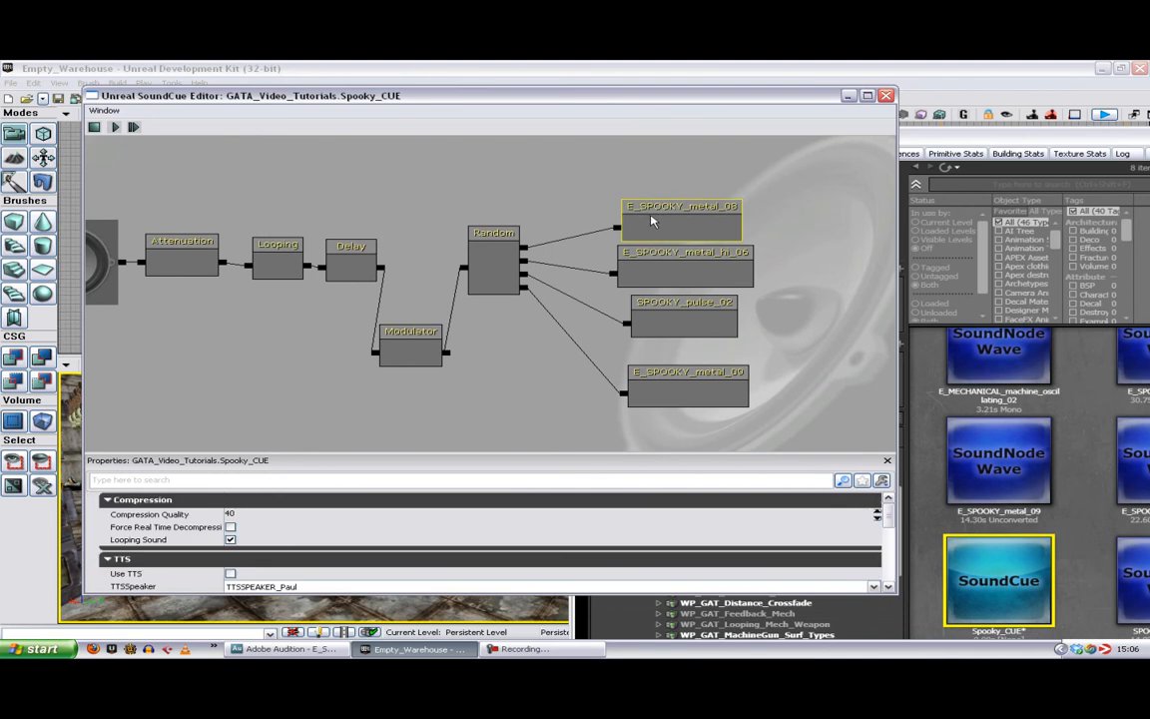
drag(891, 514, 892, 554)
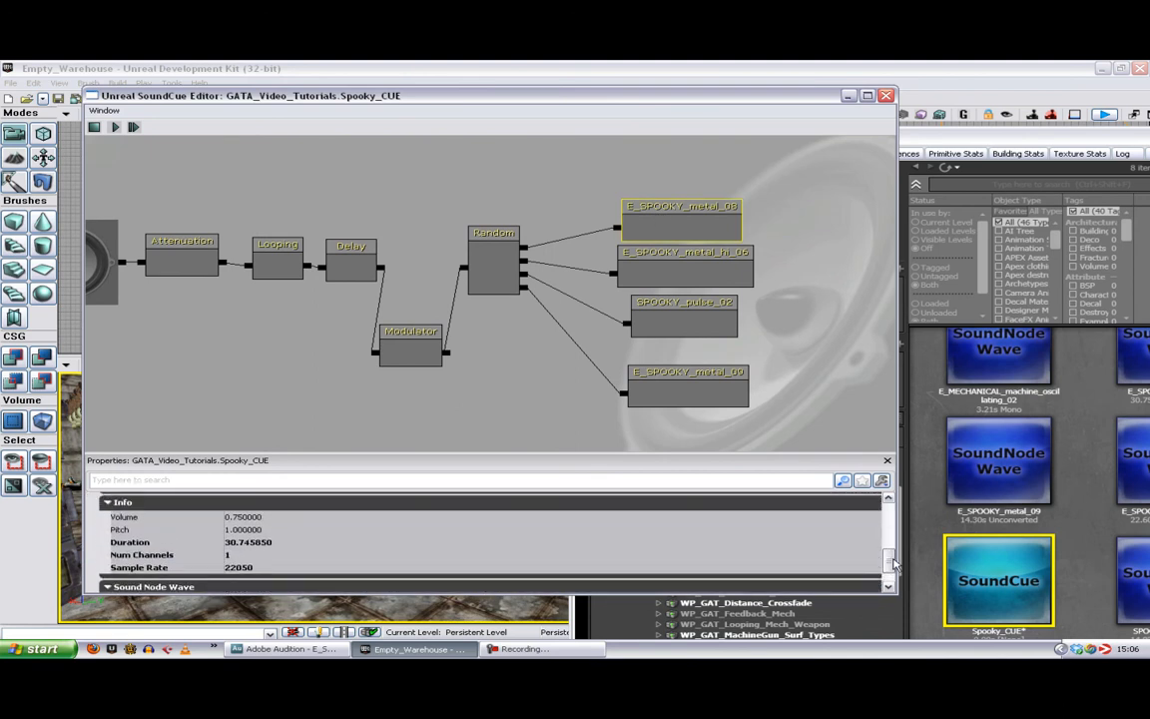
scroll(809, 511, down, 1)
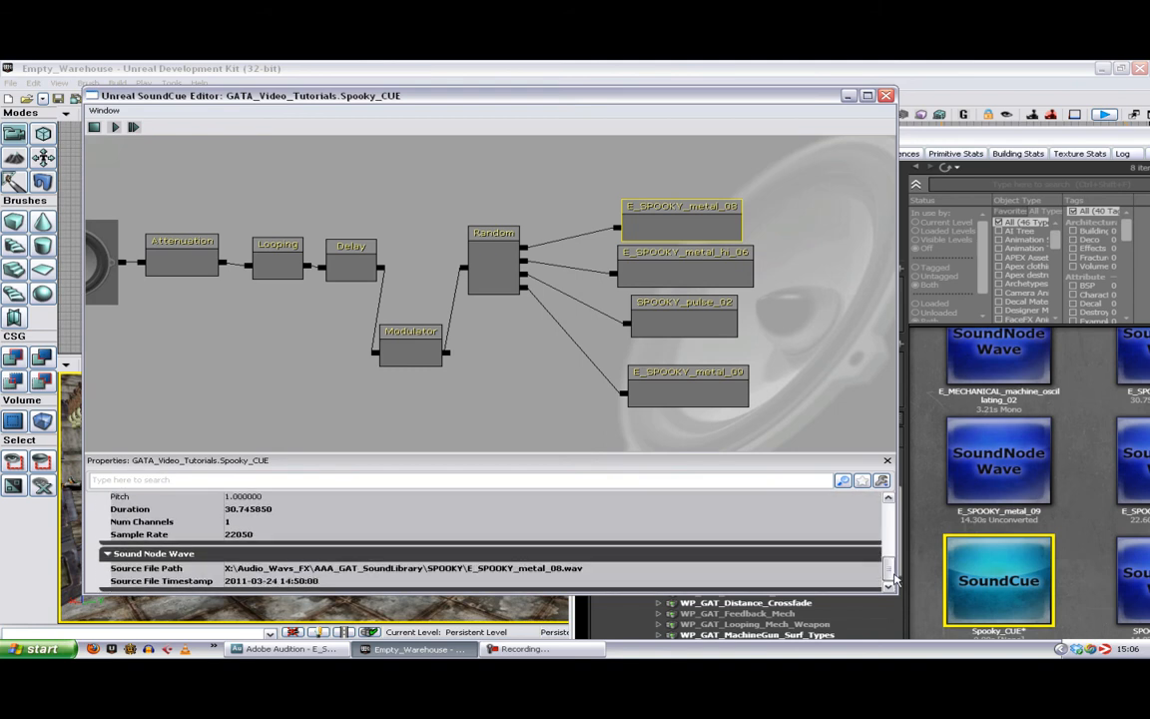
click(551, 309)
click(651, 207)
click(561, 197)
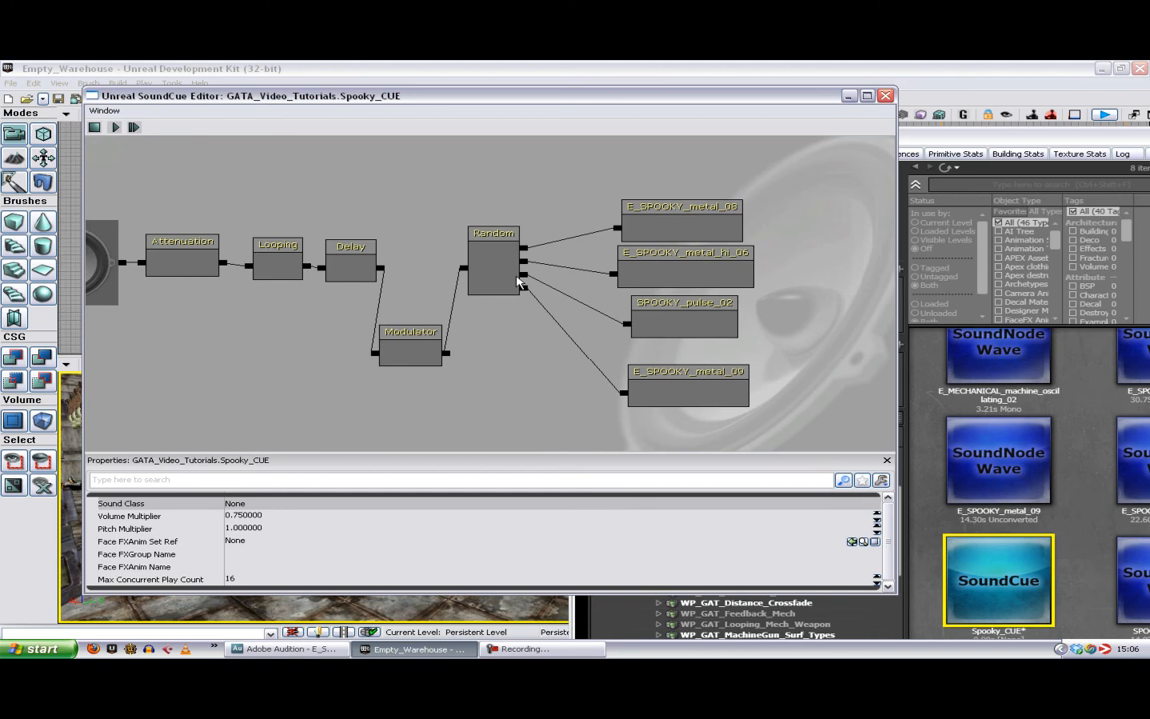
click(409, 339)
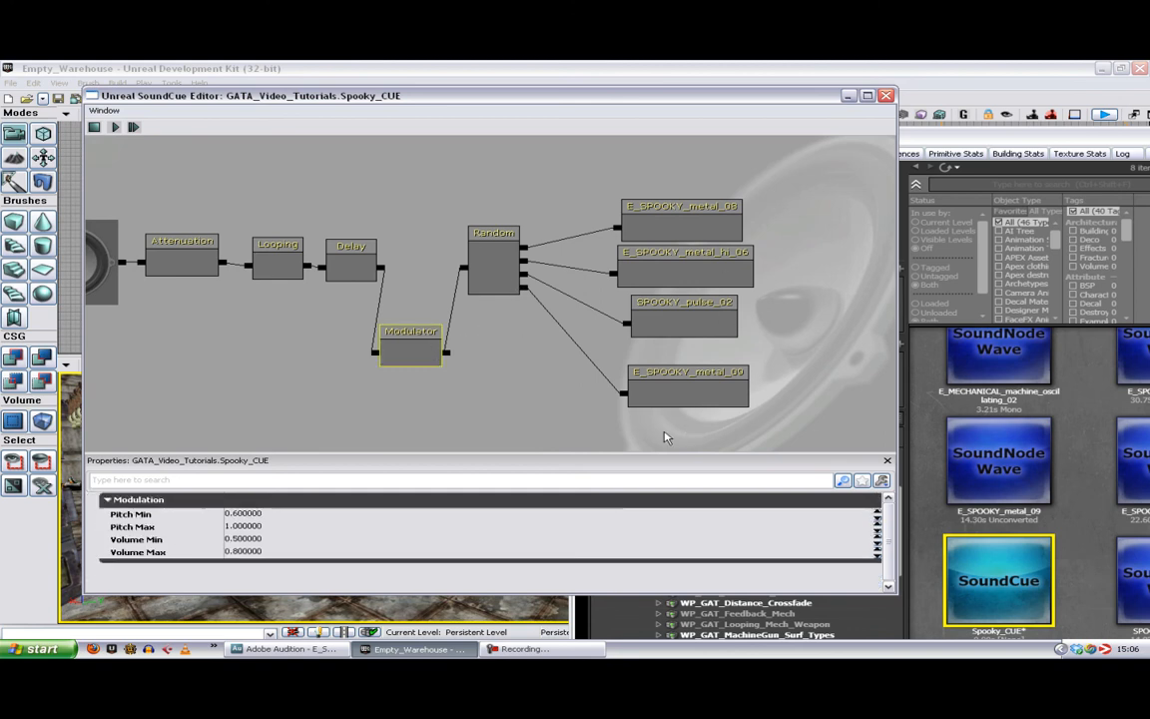
click(885, 95)
click(236, 460)
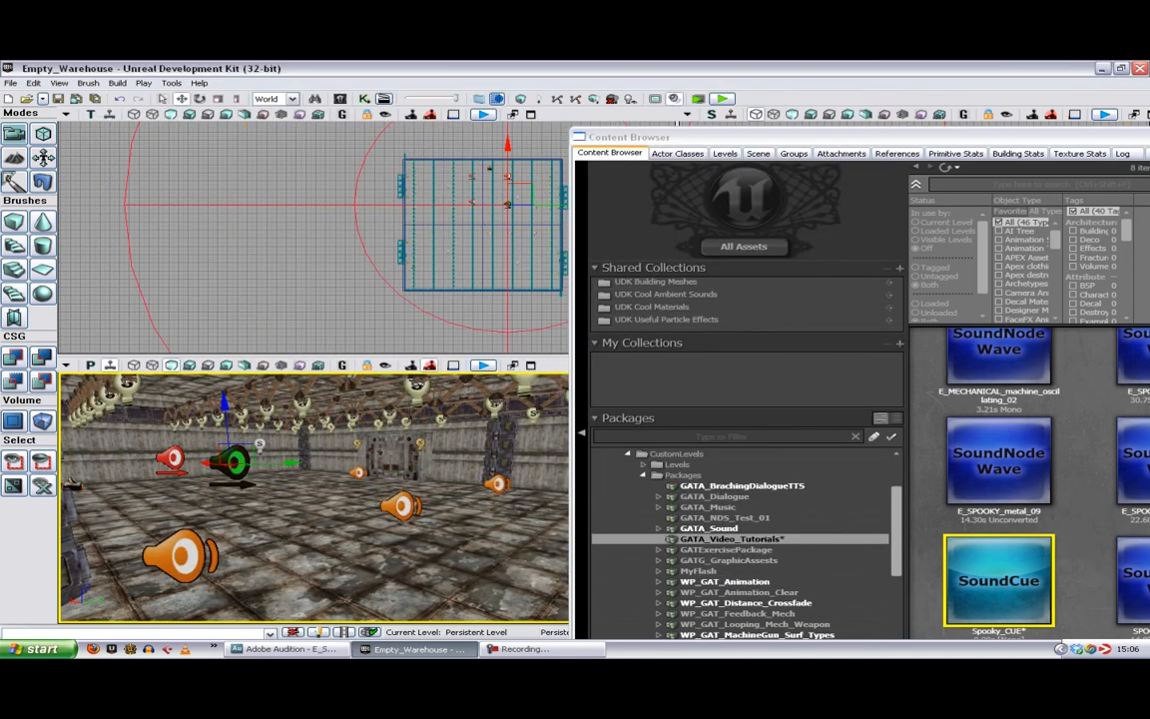
click(167, 461)
mouse_move(366, 544)
right_down()
mouse_move(399, 557)
mouse_move(450, 547)
mouse_move(367, 546)
right_up()
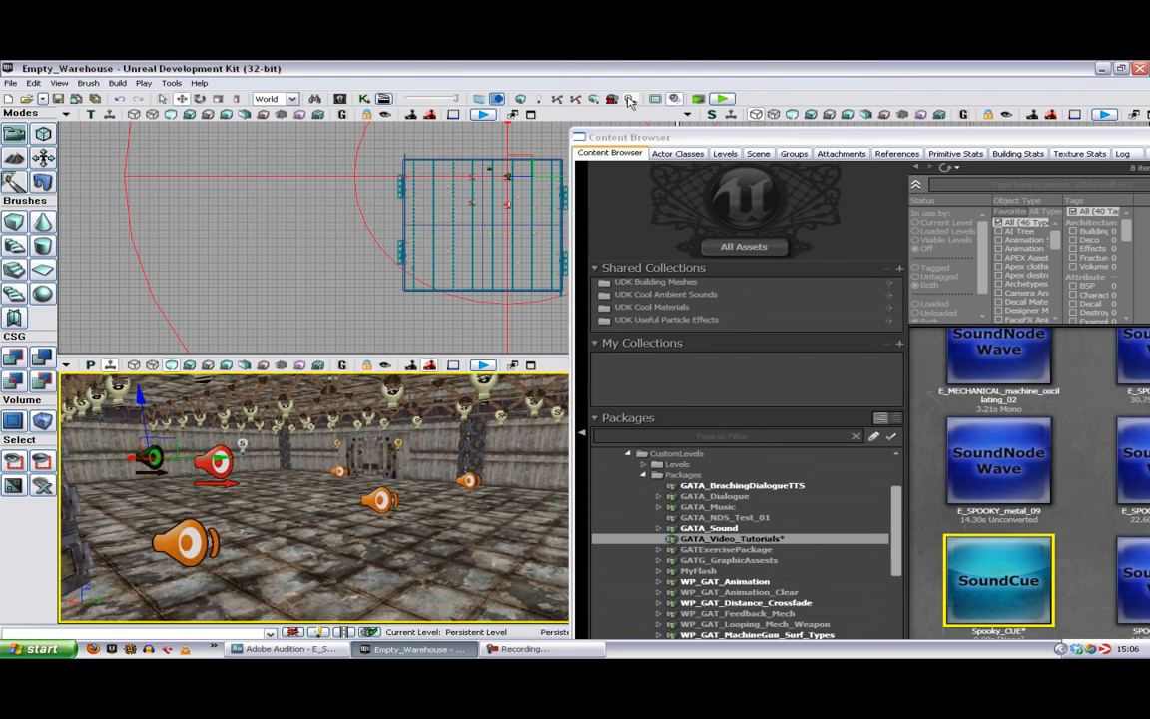
Step: Open the recent level GAT_V01_000 without saving Empty_Warehouse, and dismiss the Map Check results
click(11, 83)
mouse_move(30, 227)
click(290, 245)
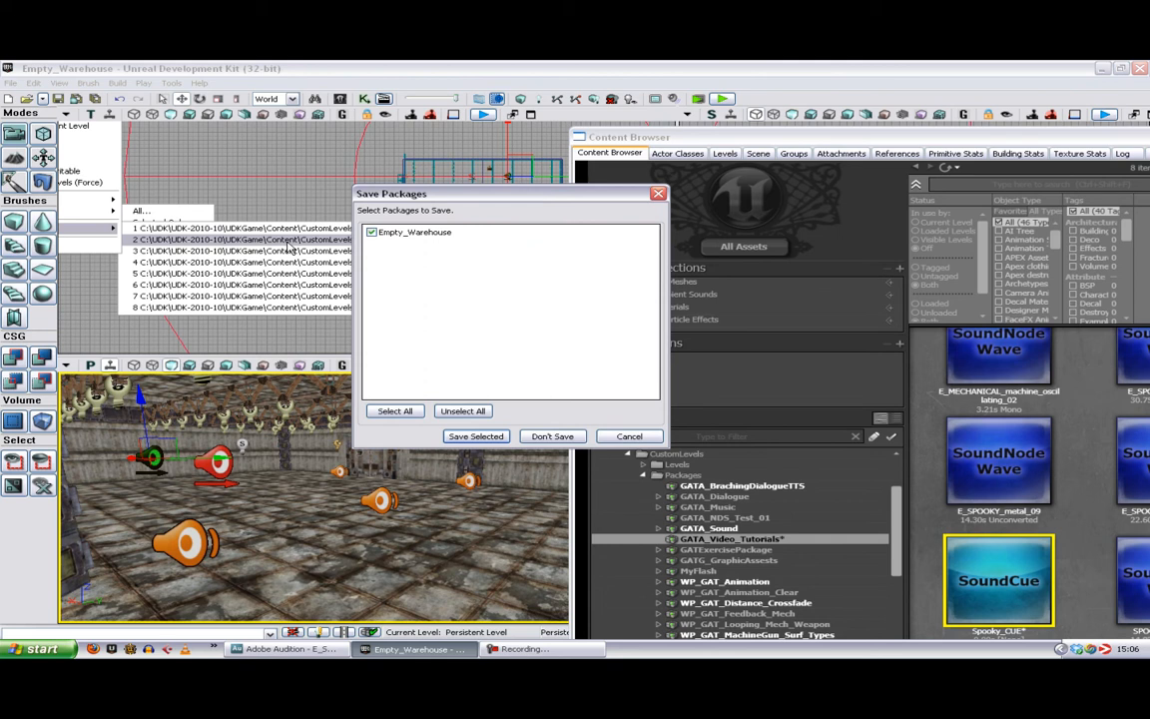
click(552, 437)
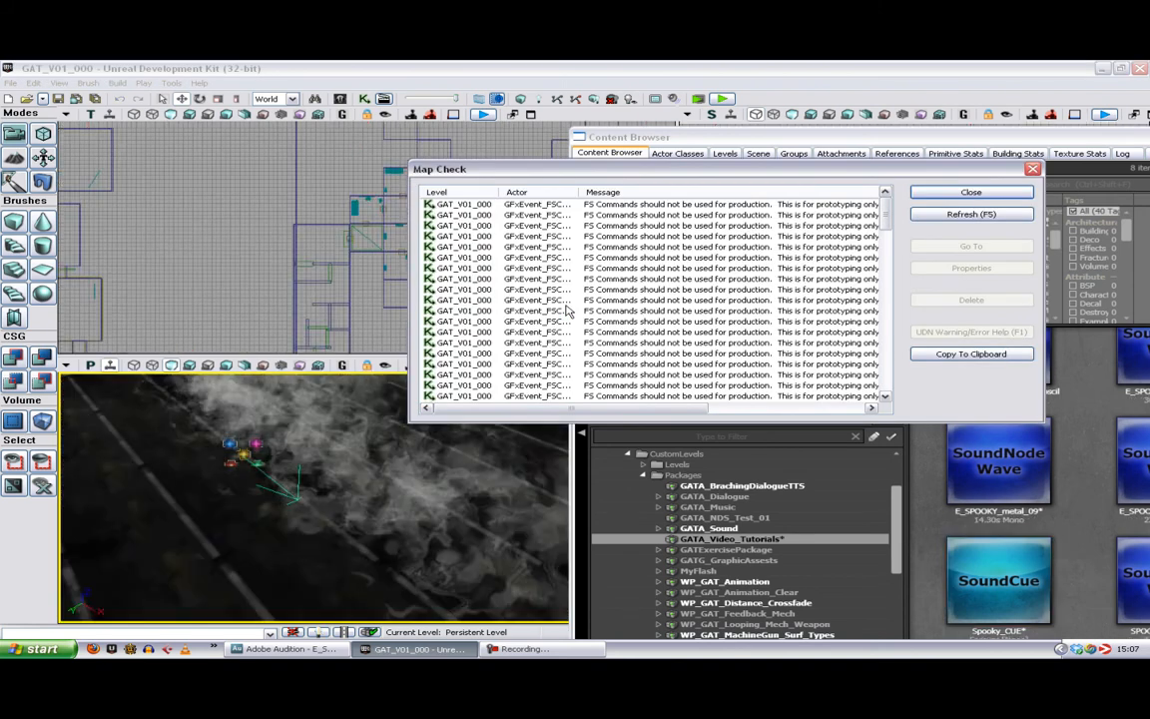
click(1011, 191)
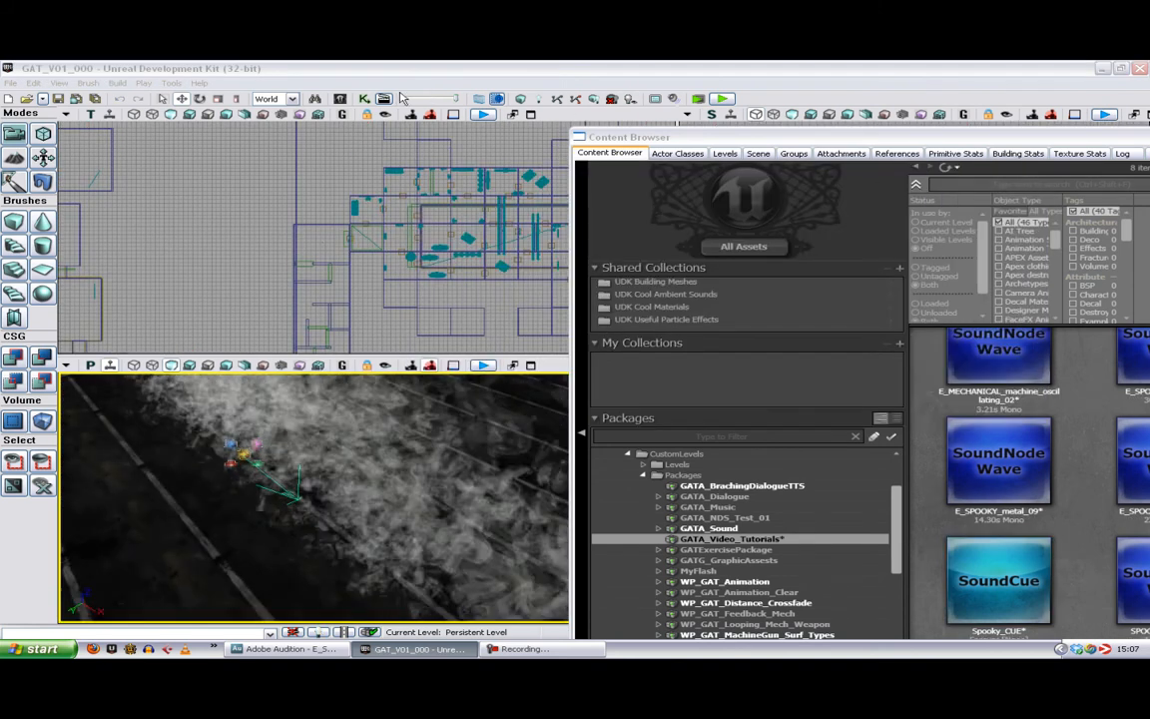
Step: Open Kismet and add a Play Sound action in the empty area of the main sequence beside the room chart
click(363, 97)
drag(235, 273, 614, 247)
drag(170, 178, 498, 245)
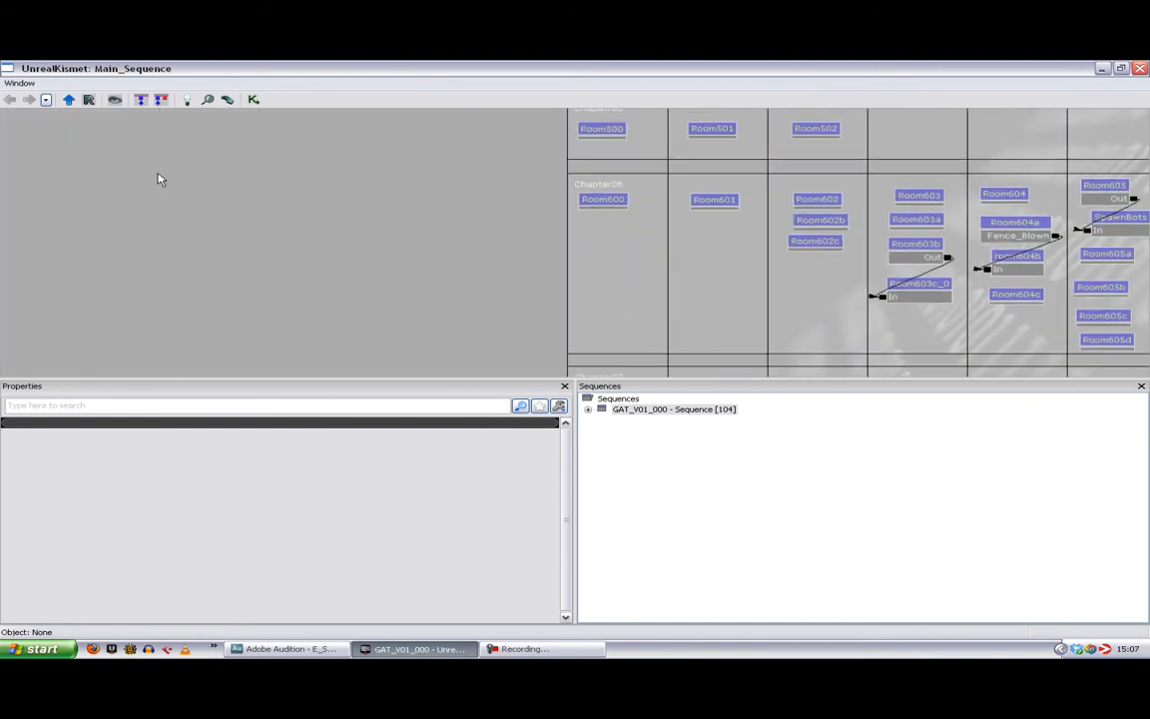
right_click(157, 160)
mouse_move(190, 165)
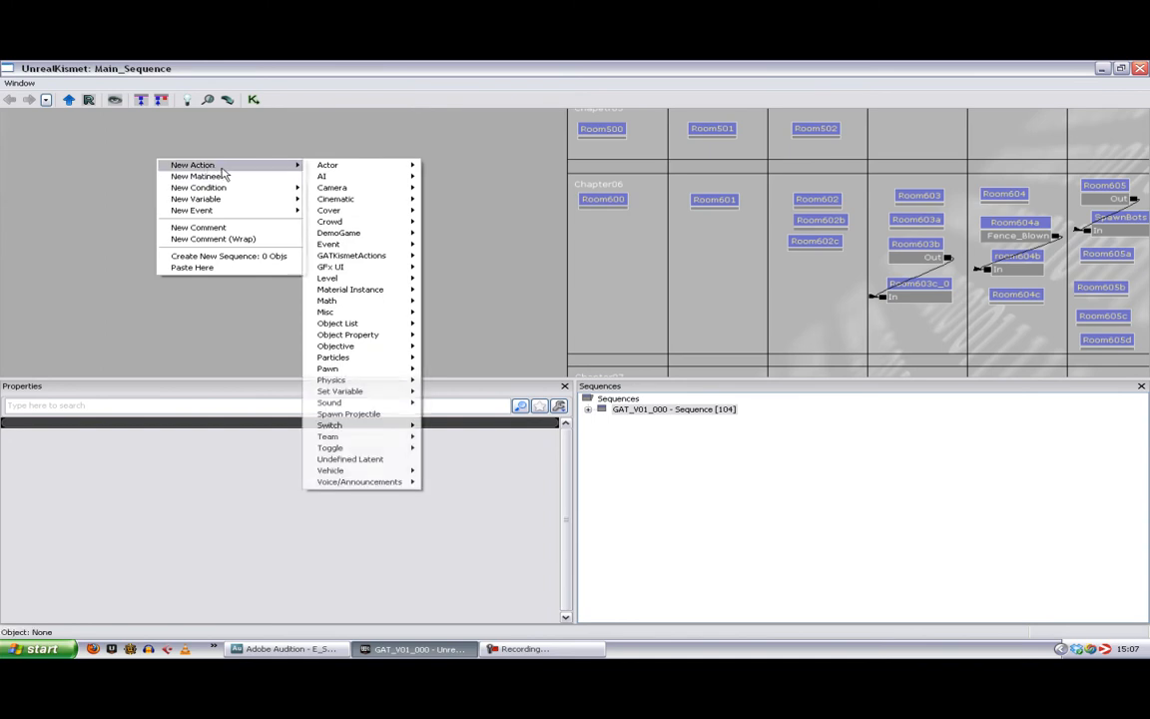
mouse_move(359, 402)
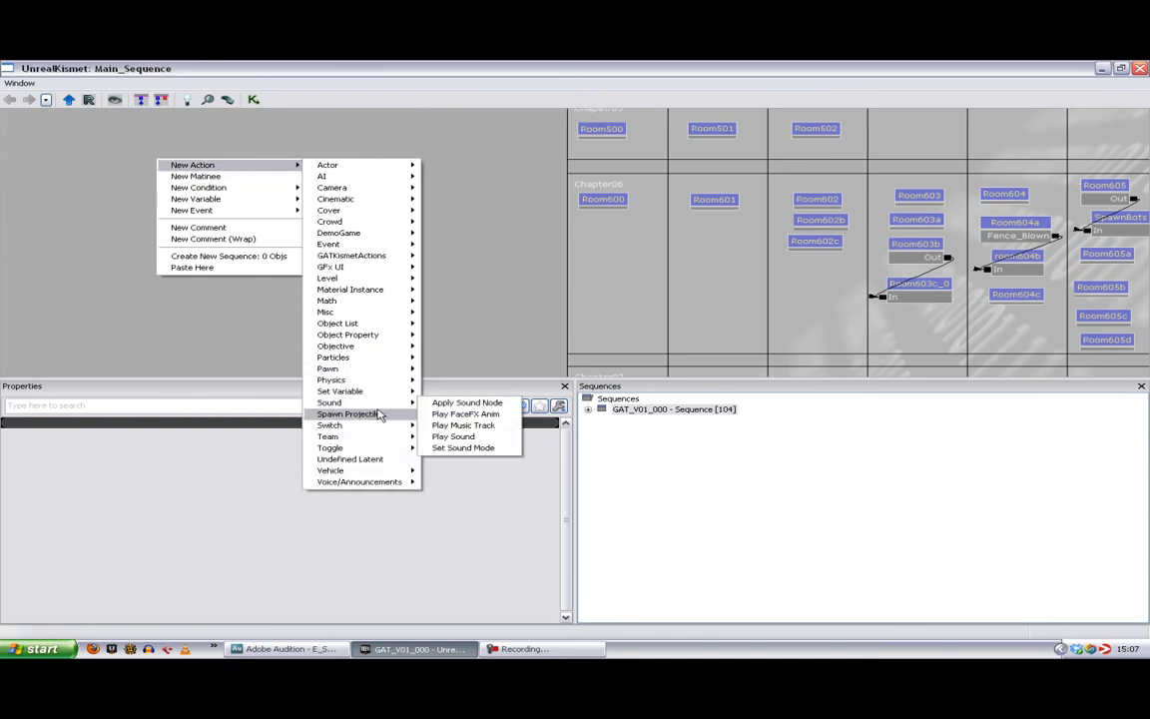
click(457, 437)
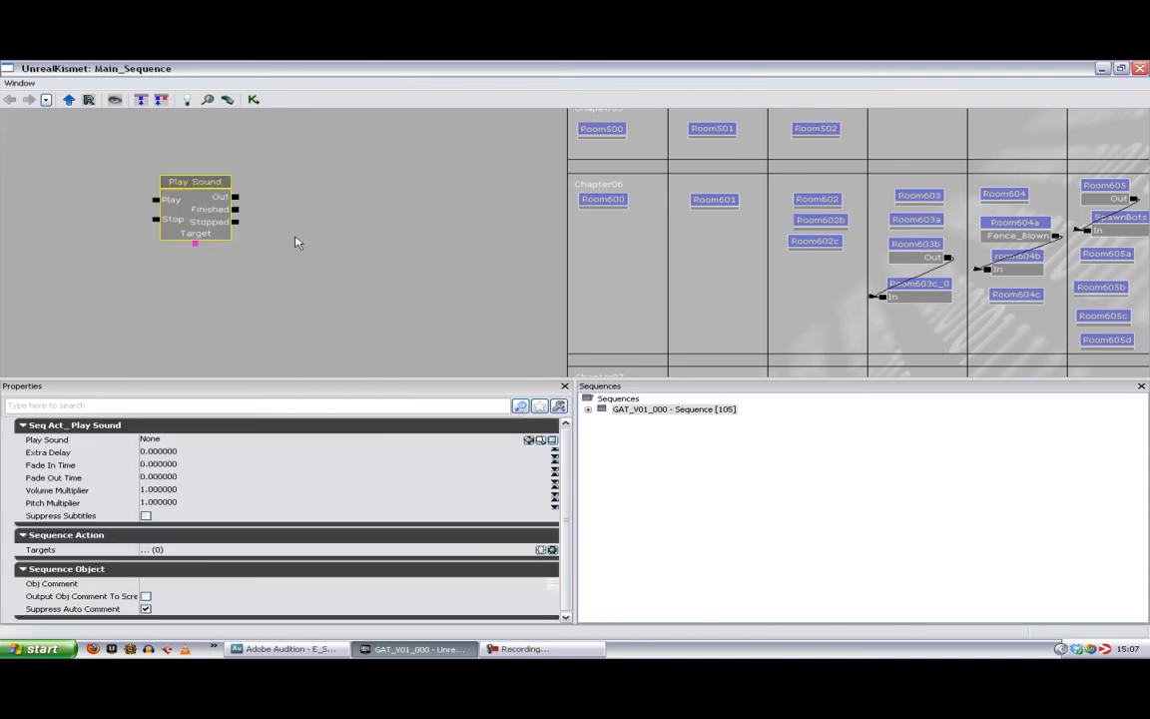
drag(268, 204, 498, 194)
click(404, 194)
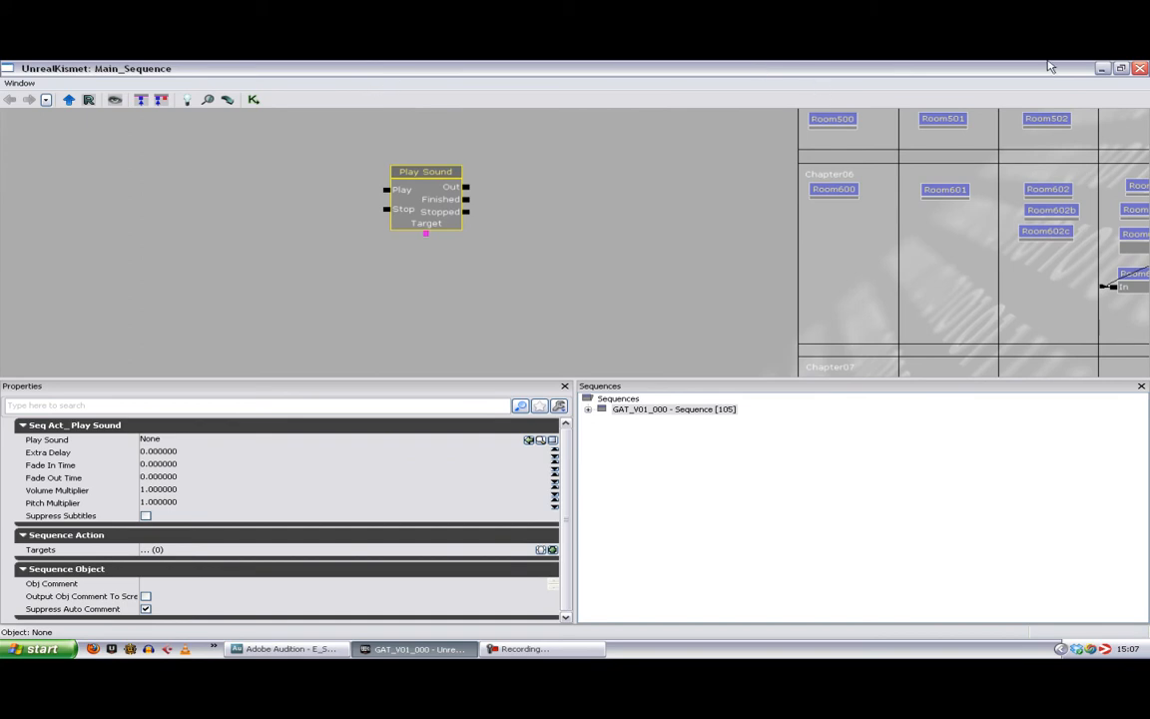
Step: Assign the Spooky_CUE SoundCue from the Content Browser to the Play Sound action, and close Kismet
click(1103, 70)
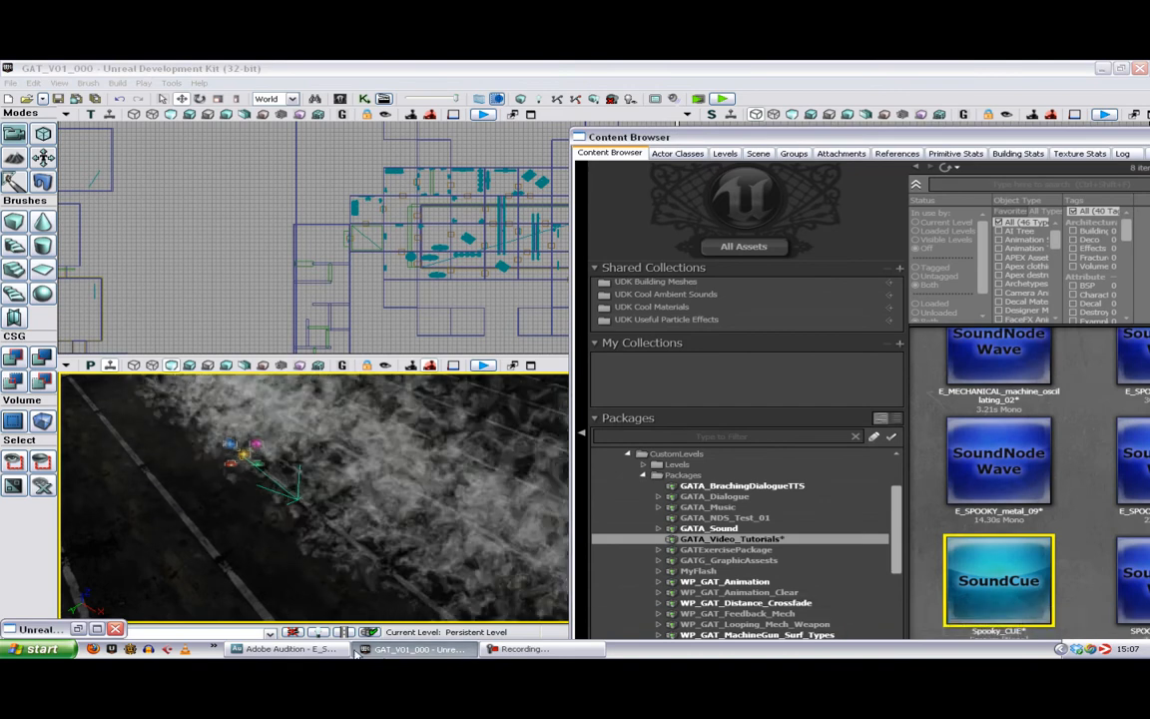
click(98, 630)
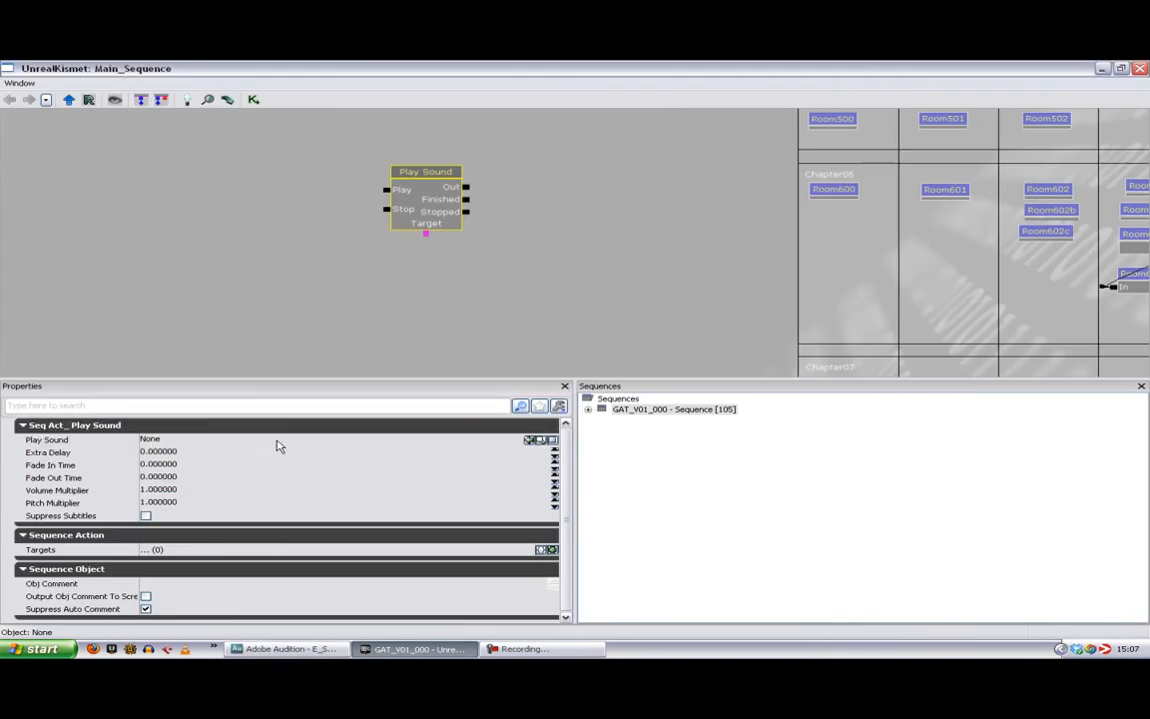
click(530, 439)
click(498, 262)
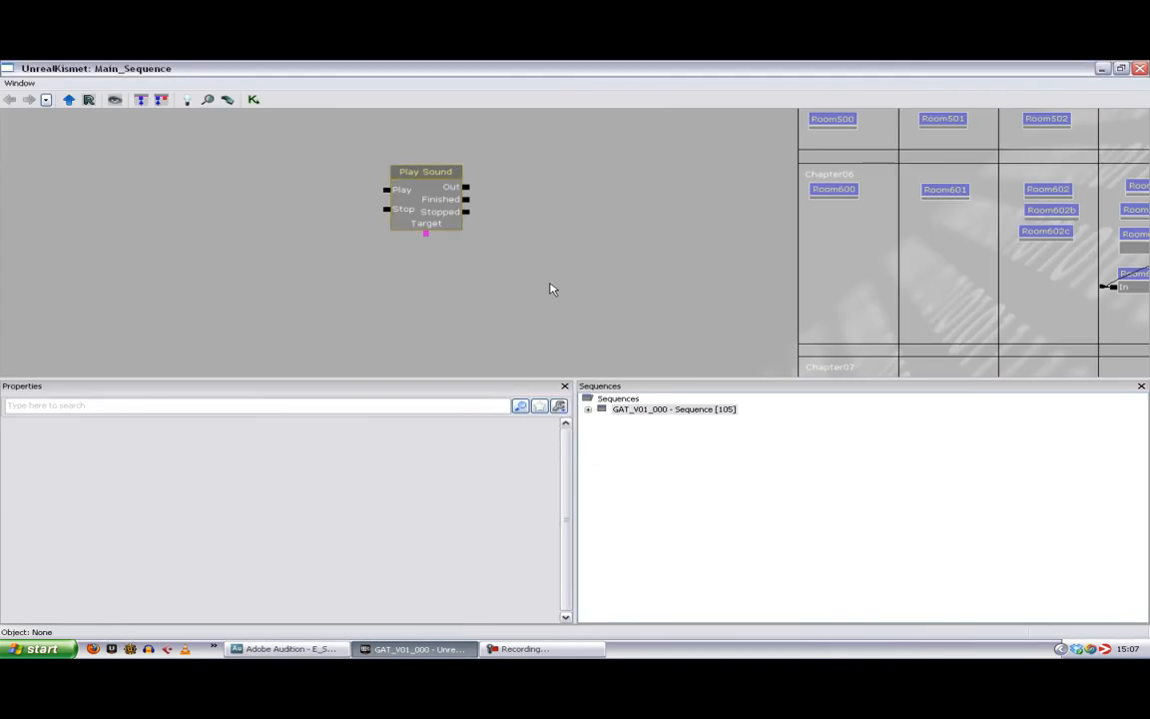
click(394, 180)
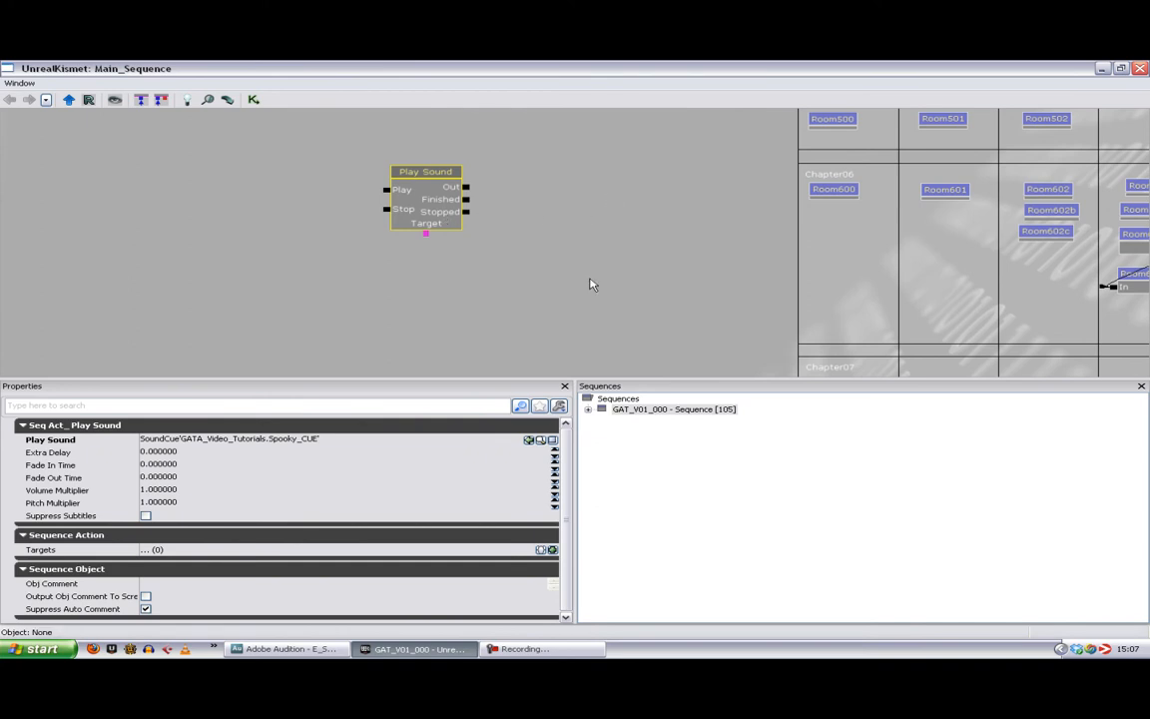
click(1141, 69)
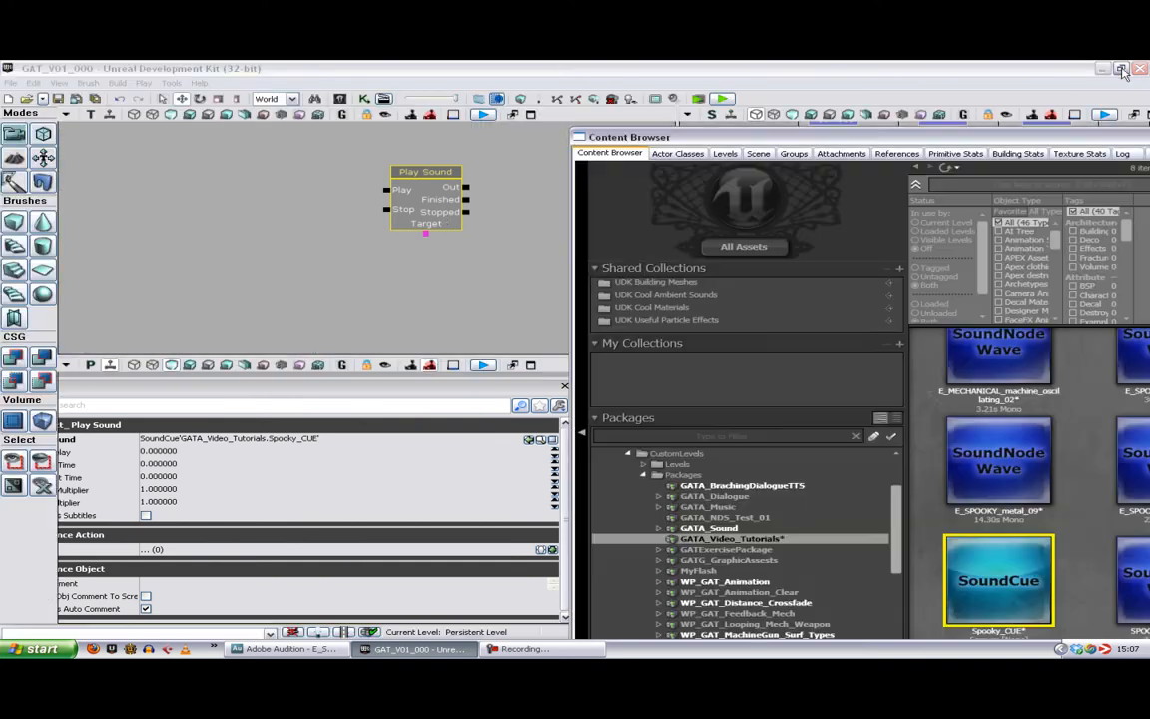
Step: Go to the bookmarked room with the trees and select the ambient sound actor in the nearer tree
right_drag(350, 504, 350, 494)
key(1)
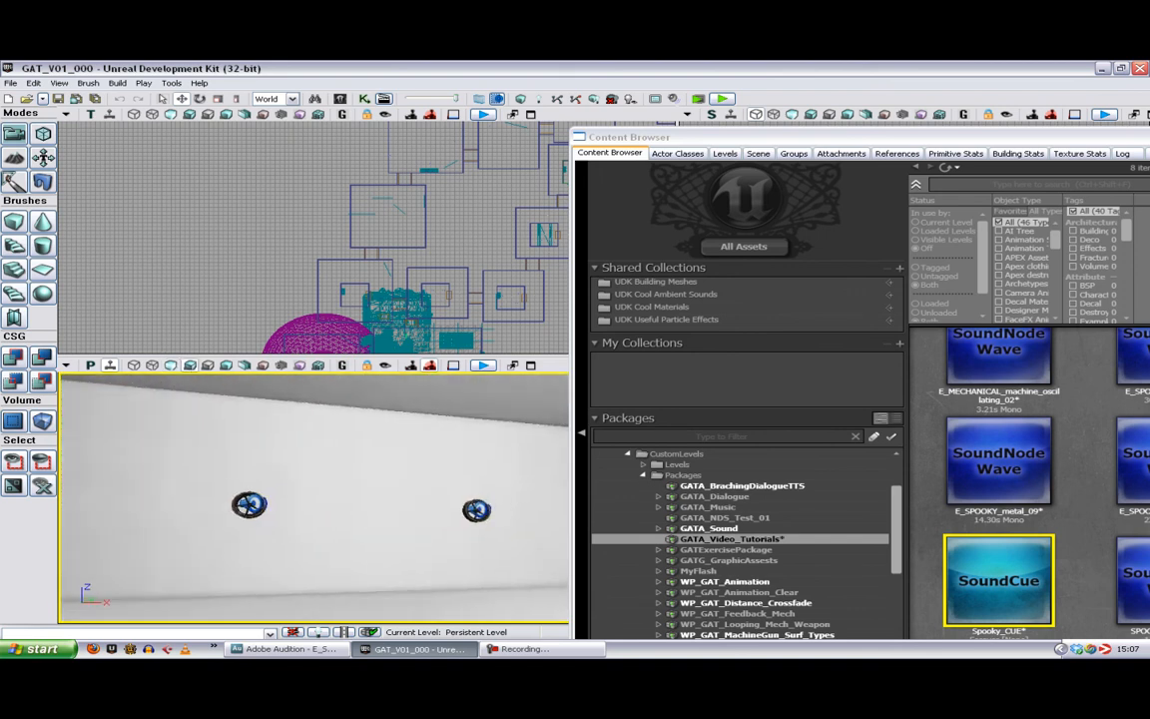
drag(314, 498, 475, 489)
drag(315, 497, 330, 430)
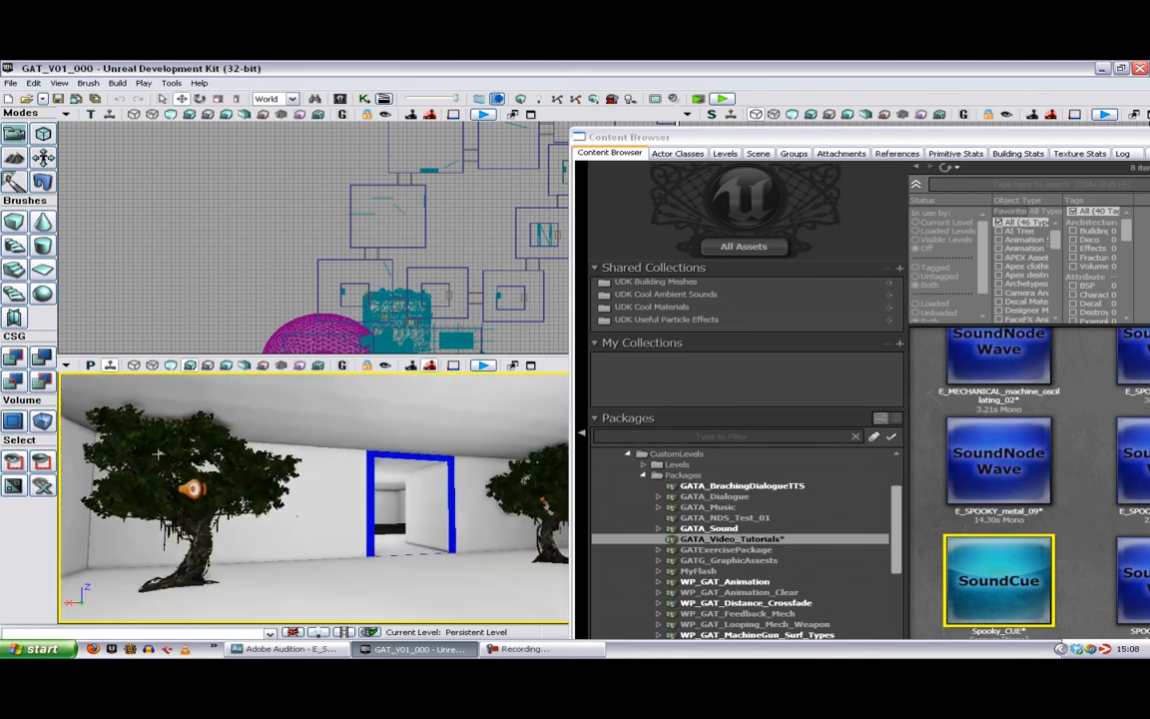
click(190, 488)
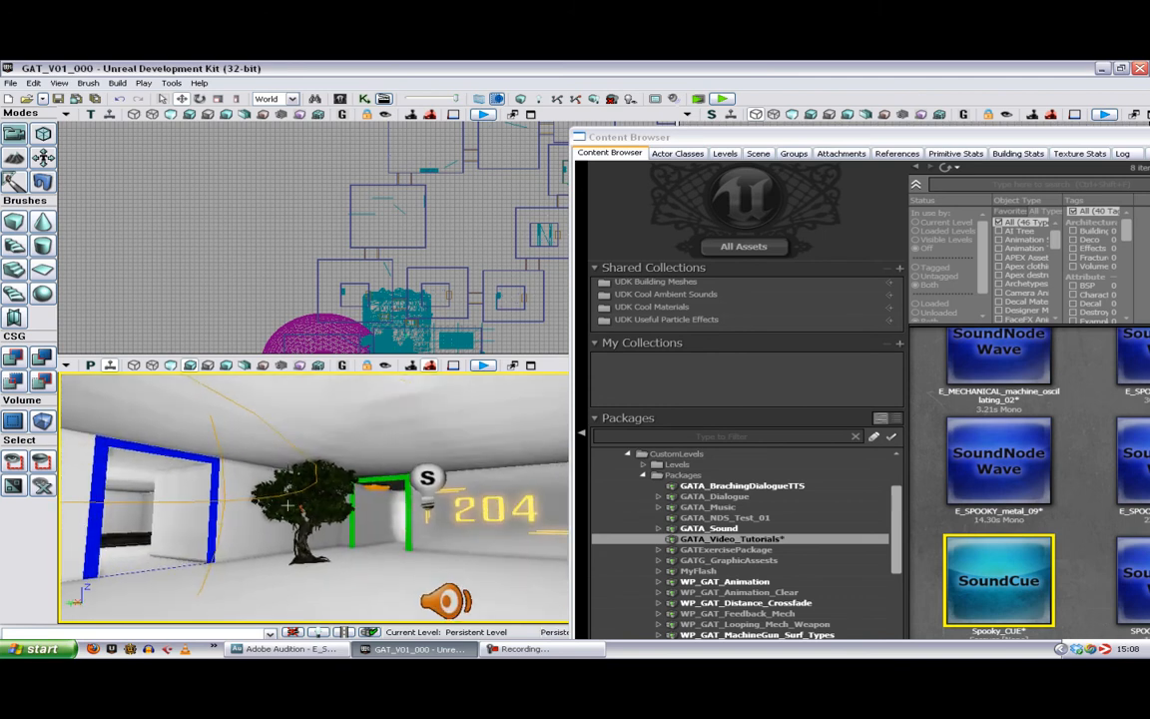
Step: Select the trigger volume around the wooden planks near Room 204, open its Kismet sequence, and inspect the Wood creak Play Sound action
drag(299, 500, 459, 497)
drag(306, 536, 292, 400)
right_drag(292, 533, 296, 504)
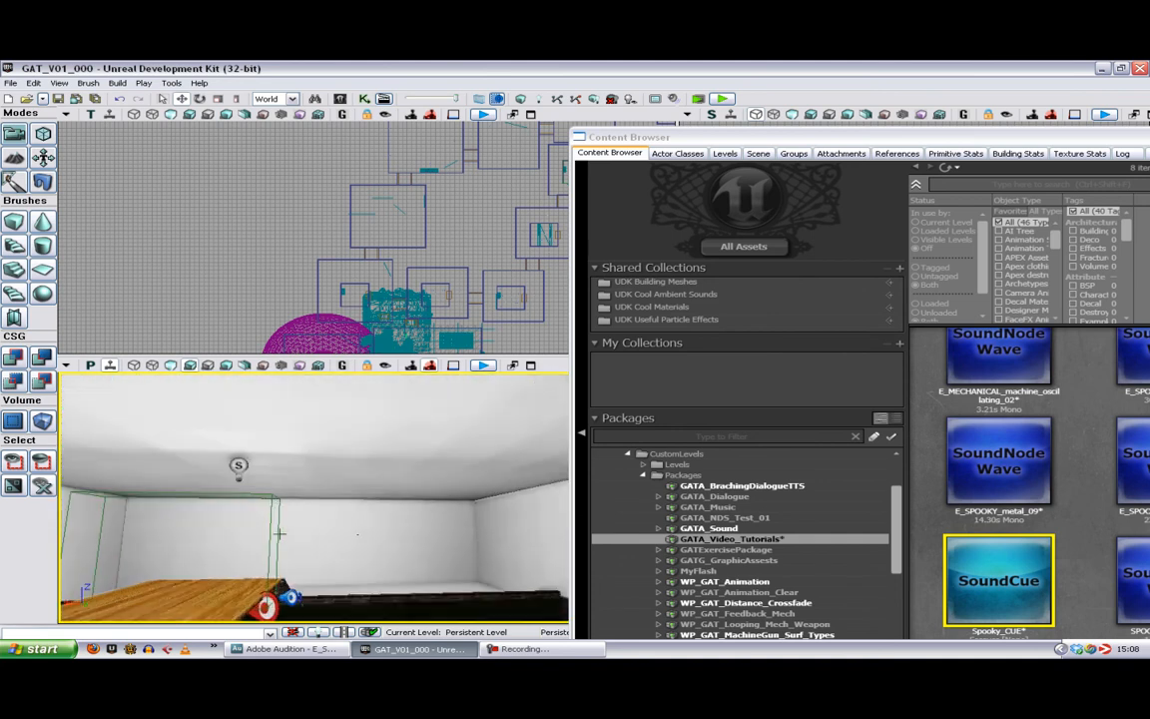
click(267, 536)
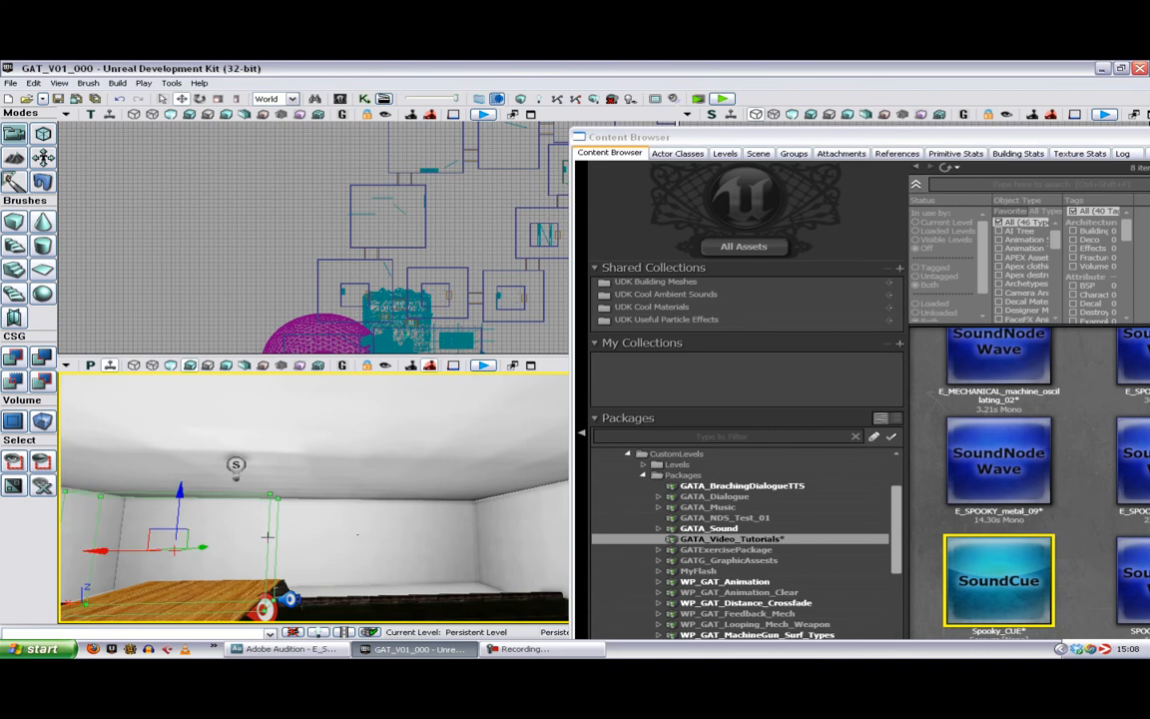
key(ctrl+k)
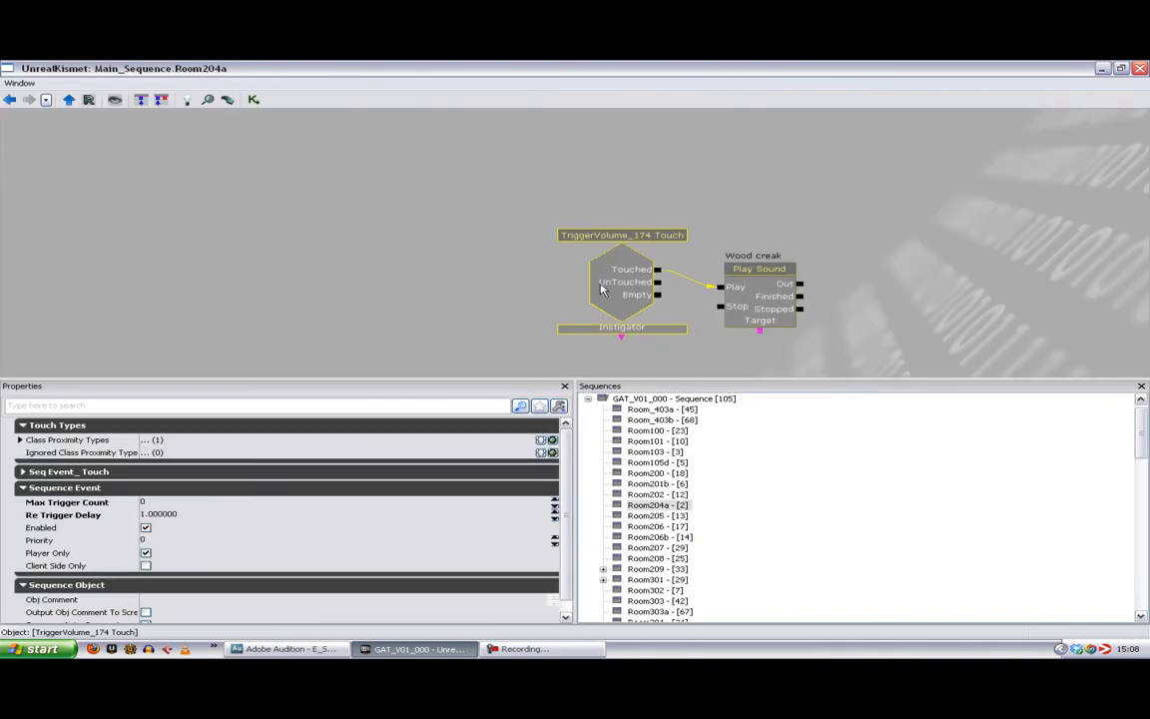
drag(494, 272, 344, 252)
click(580, 256)
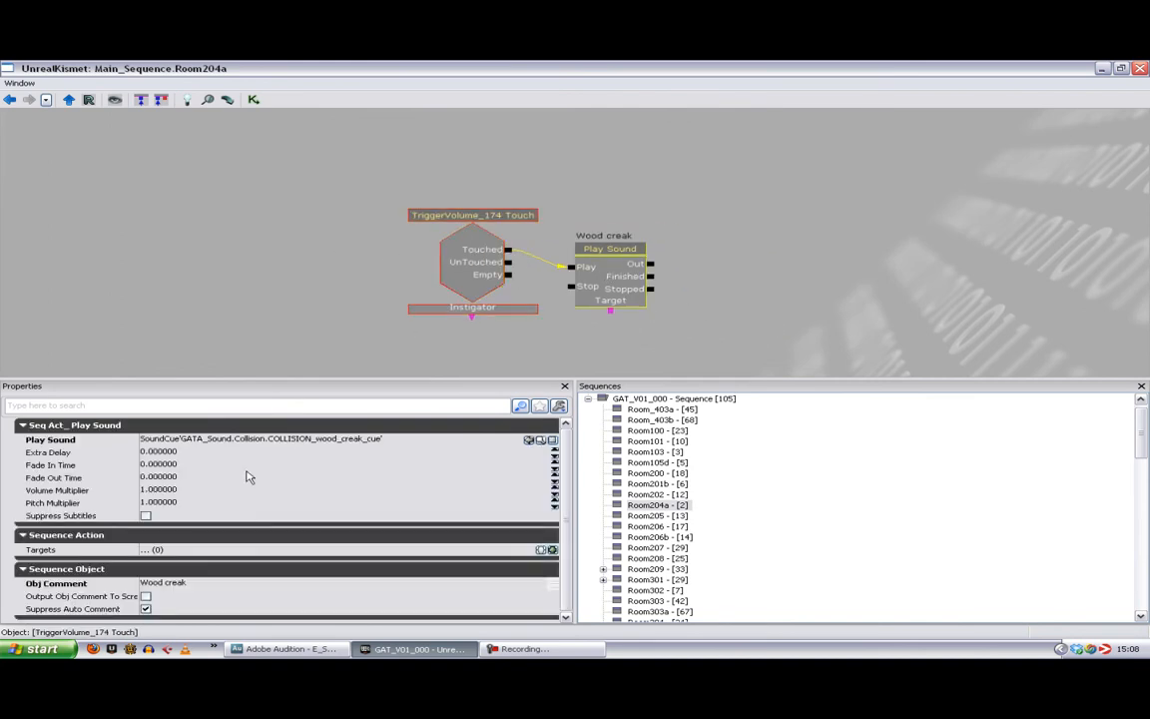
Step: Locate the Wood creak action's COLLISION_wood_creak_cue in the Content Browser and open it in the SoundCue Editor
click(540, 440)
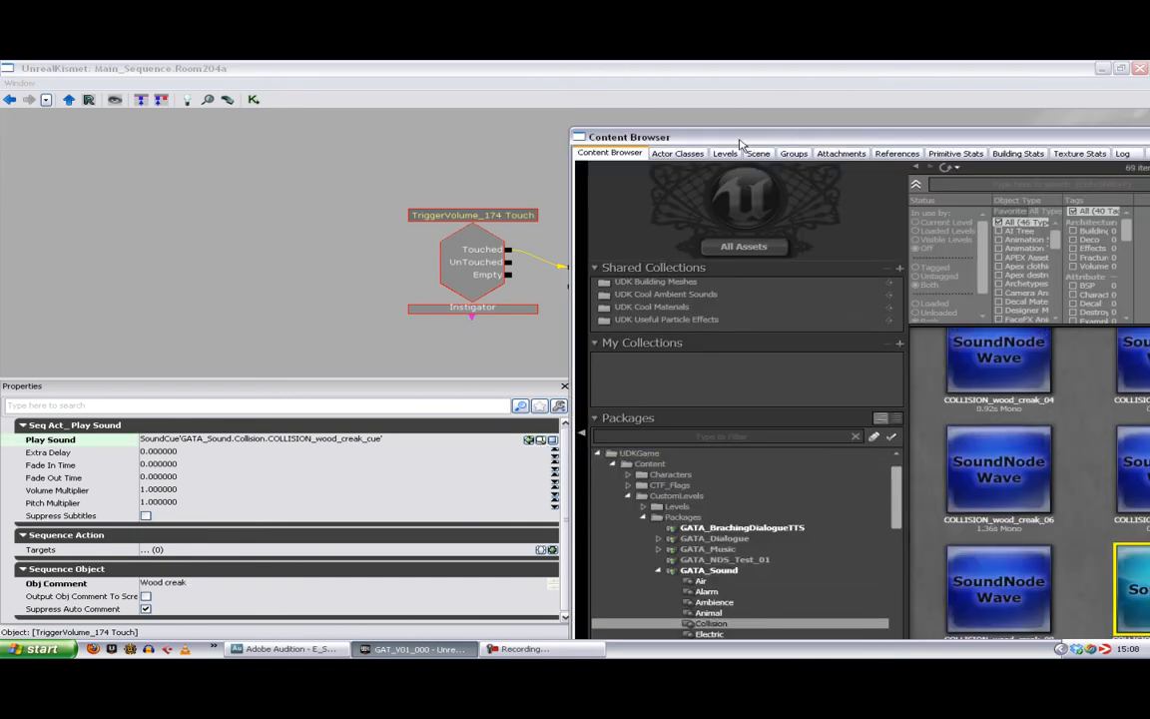
drag(739, 145, 358, 104)
right_click(779, 530)
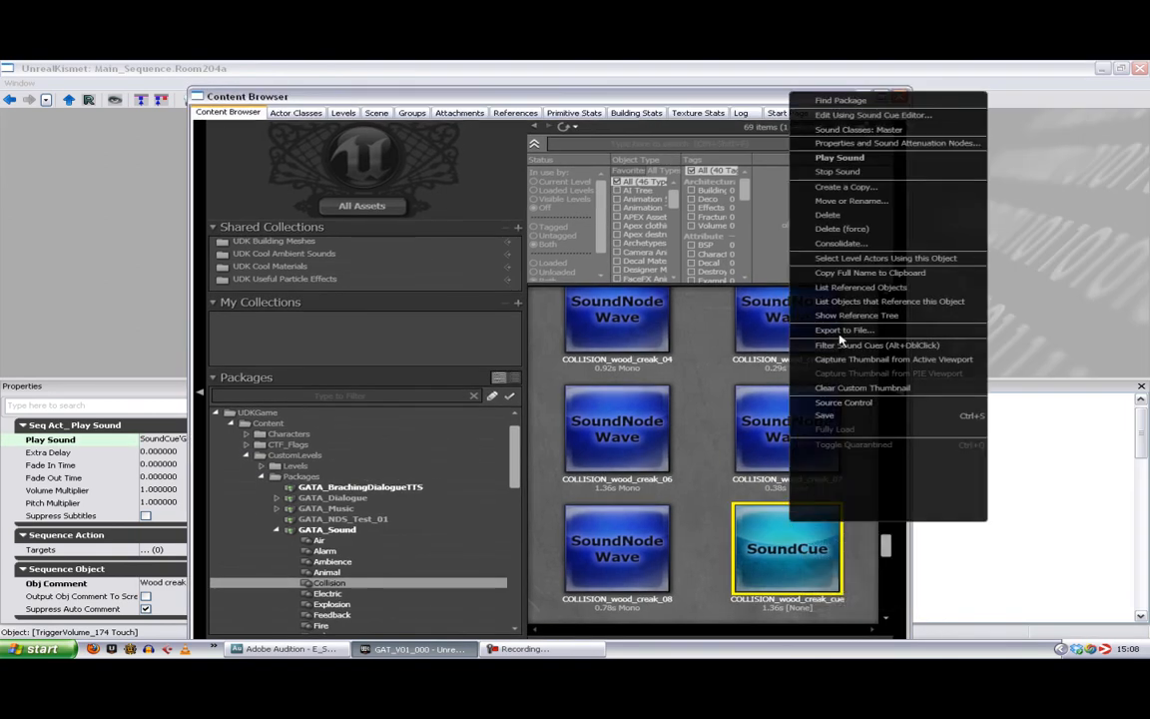
click(849, 115)
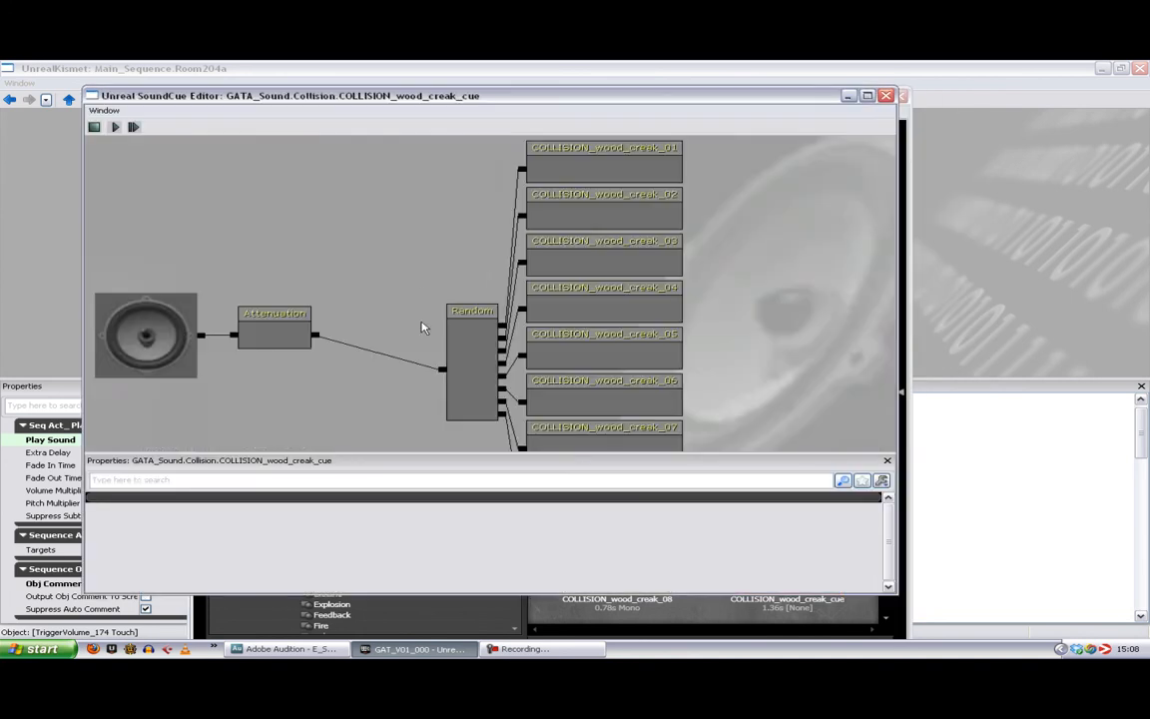
Step: Review the Random node and its wood creak waves in the cue, and close the SoundCue Editor, Content Browser and Kismet
drag(404, 270, 426, 303)
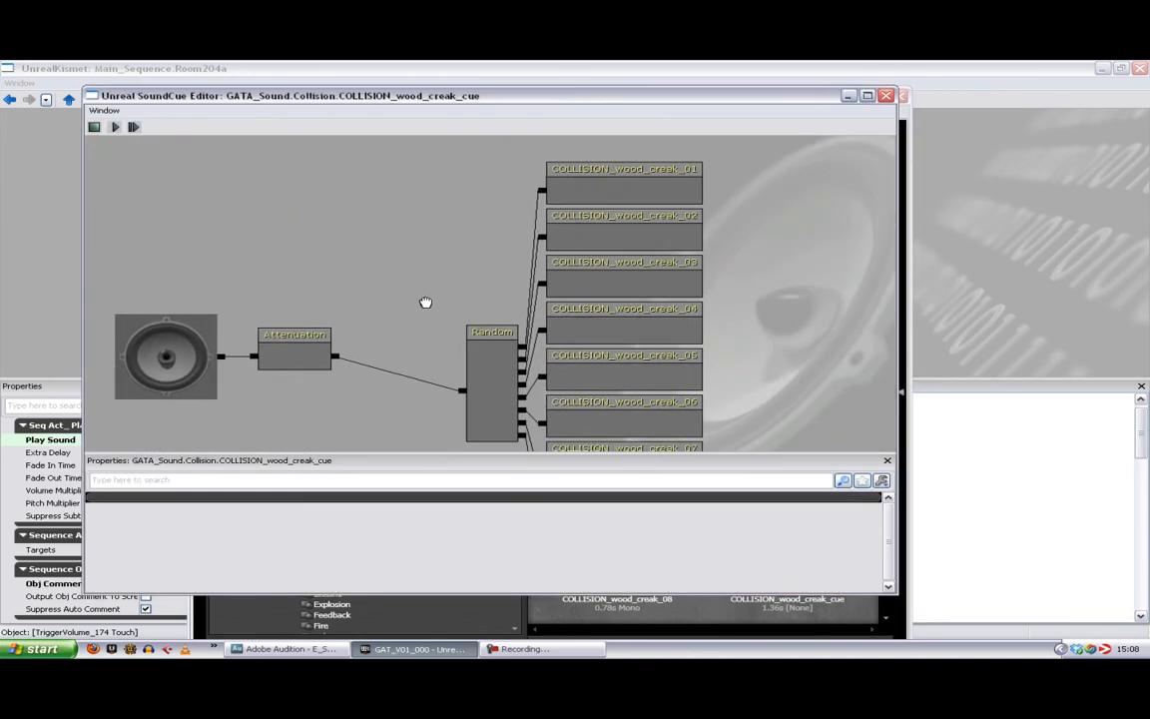
click(480, 394)
ctrl+drag(403, 347, 391, 357)
drag(750, 380, 777, 379)
click(887, 96)
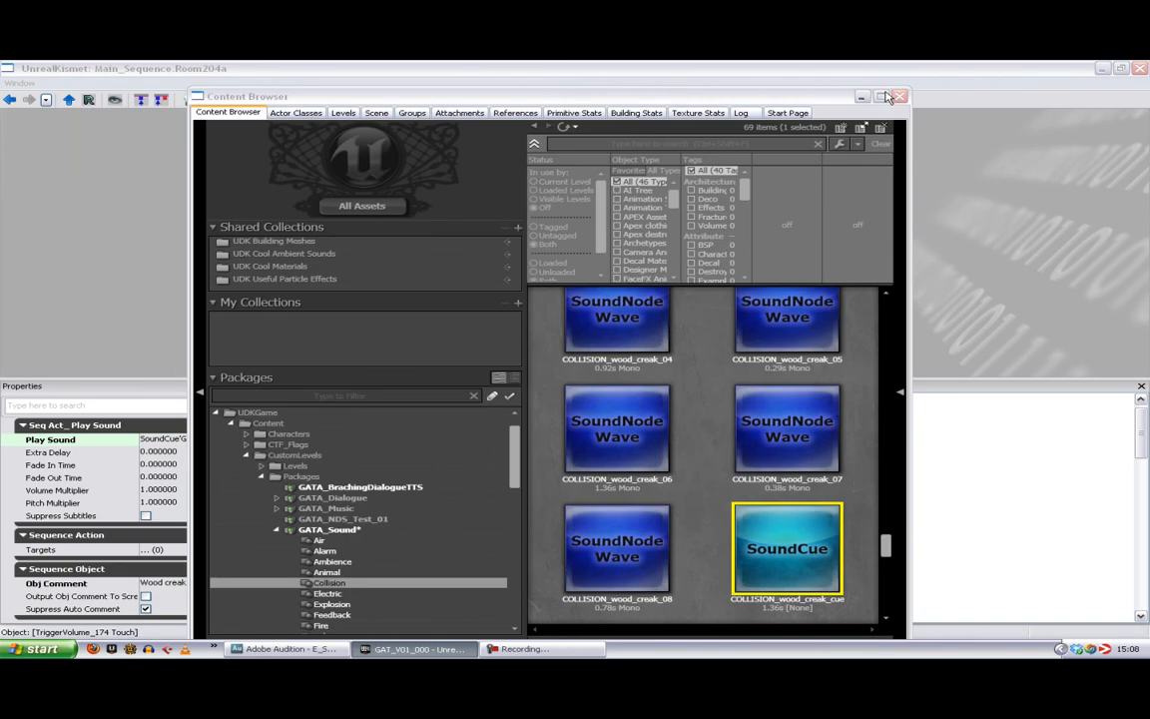
click(903, 97)
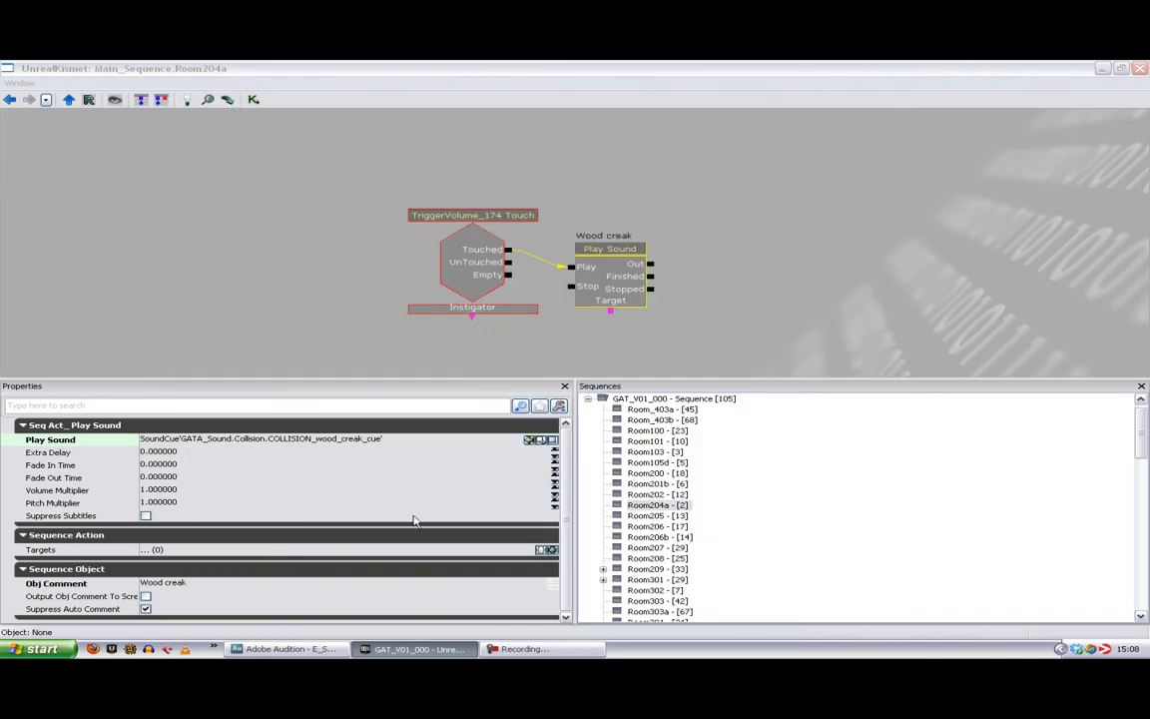
click(1016, 73)
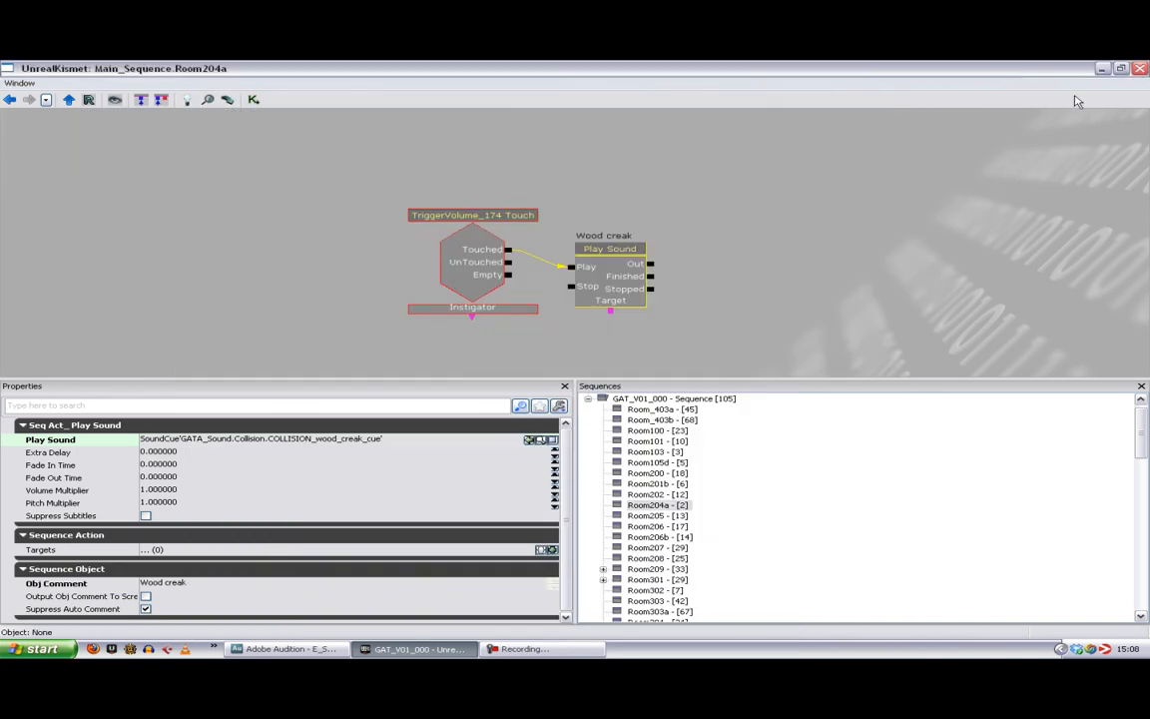
click(1146, 70)
Step: Go to Room 205, select the trigger on the floor, and open its Kismet sequence
right_drag(458, 594, 984, 579)
key(w)
key(s)
key(w)
right_drag(420, 570, 406, 570)
click(530, 561)
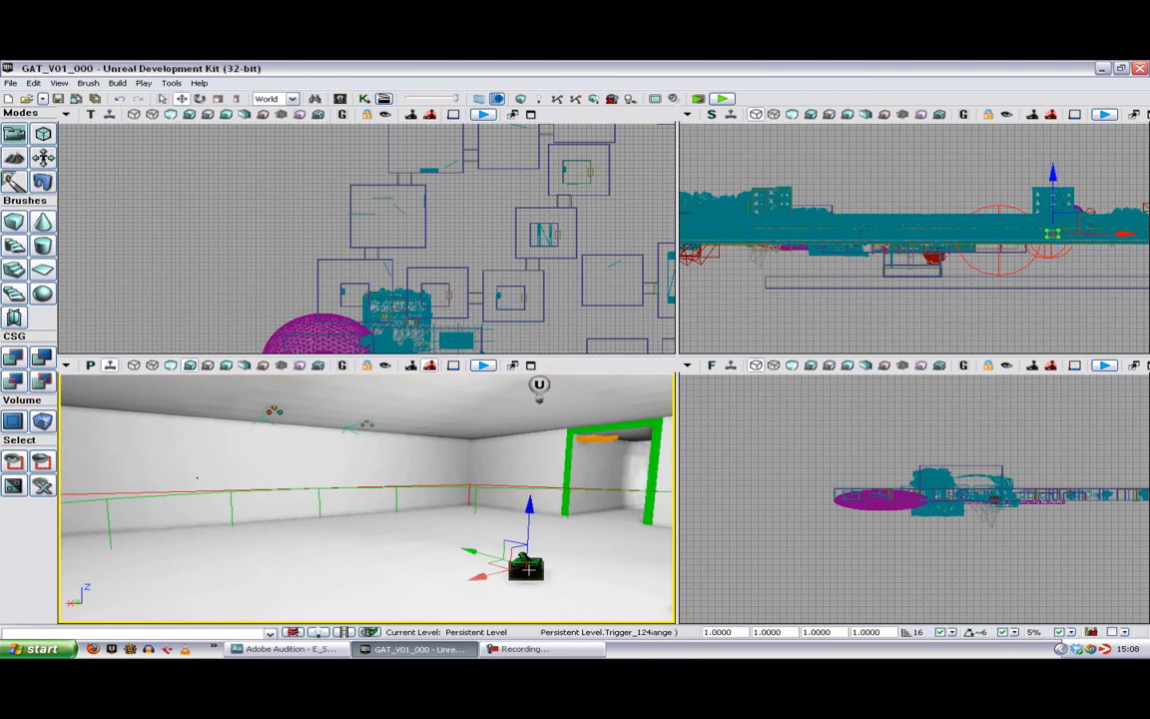
key(ctrl+k)
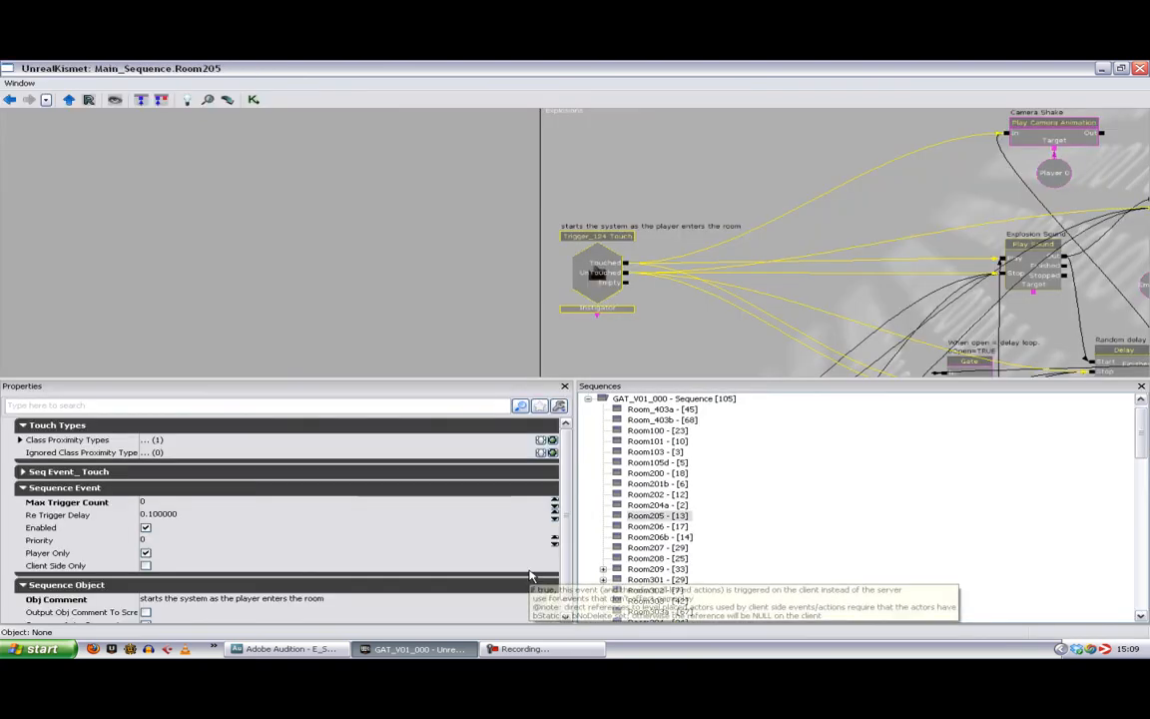
Step: Locate the Explosion Sound action's ExpDebris01 cue in the Content Browser and open it in the SoundCue Editor
drag(725, 333, 329, 272)
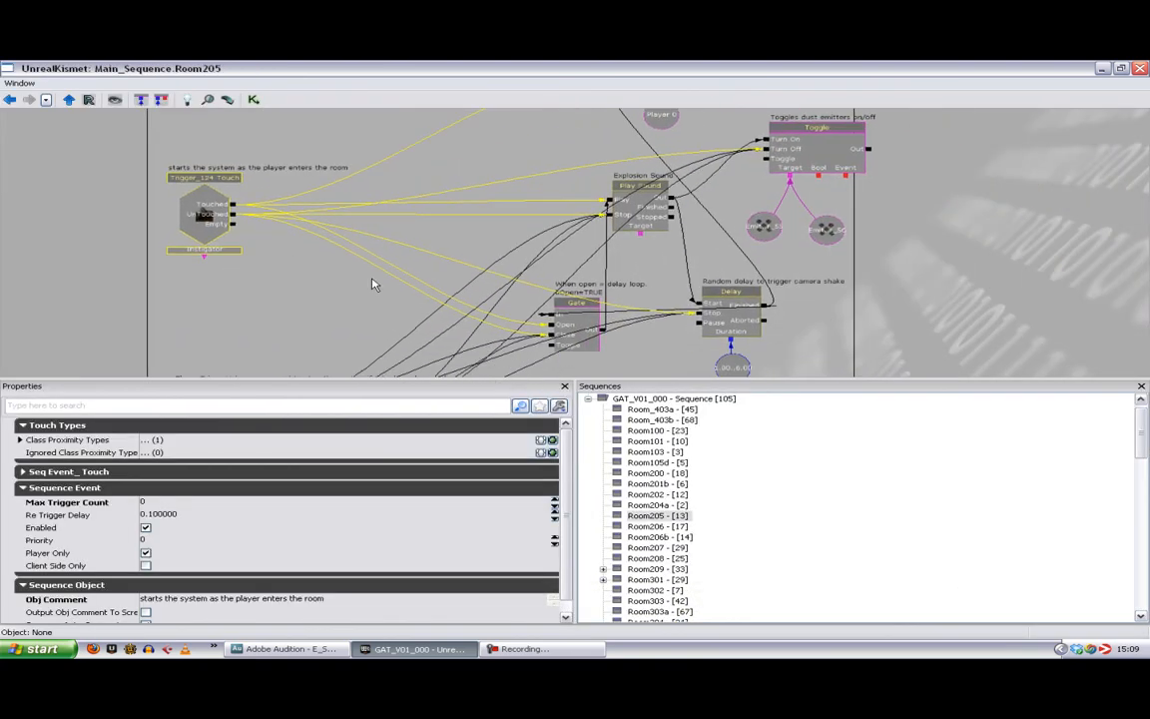
drag(662, 237, 660, 193)
click(629, 159)
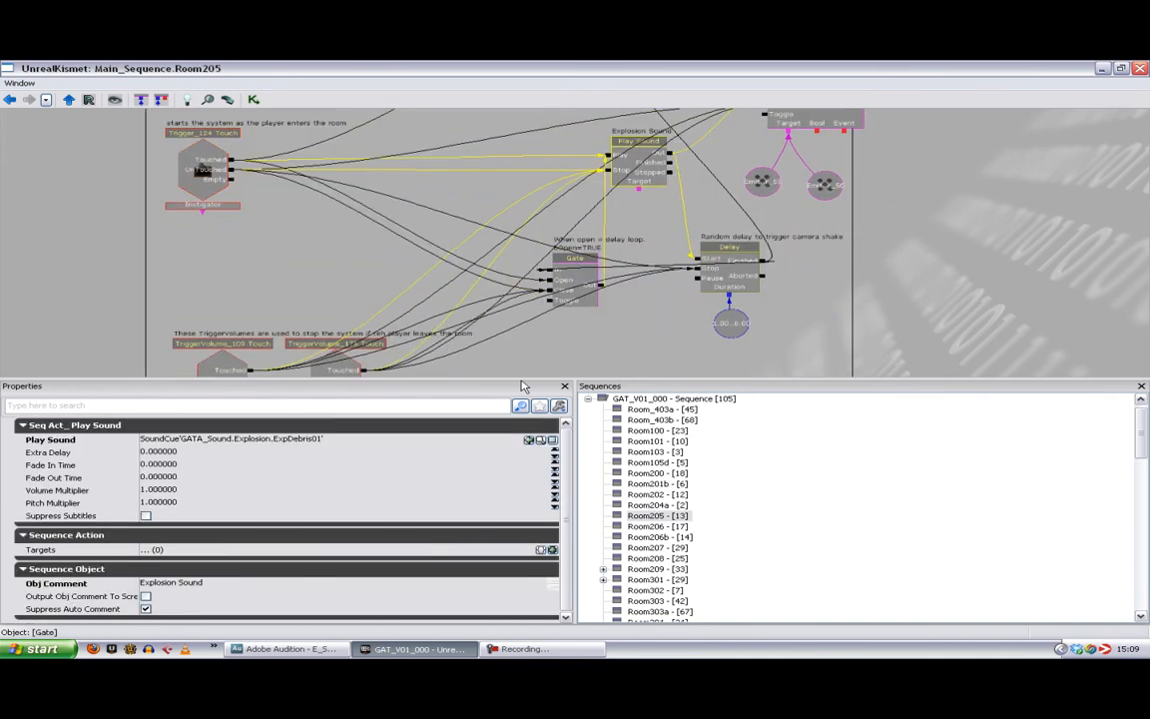
click(540, 441)
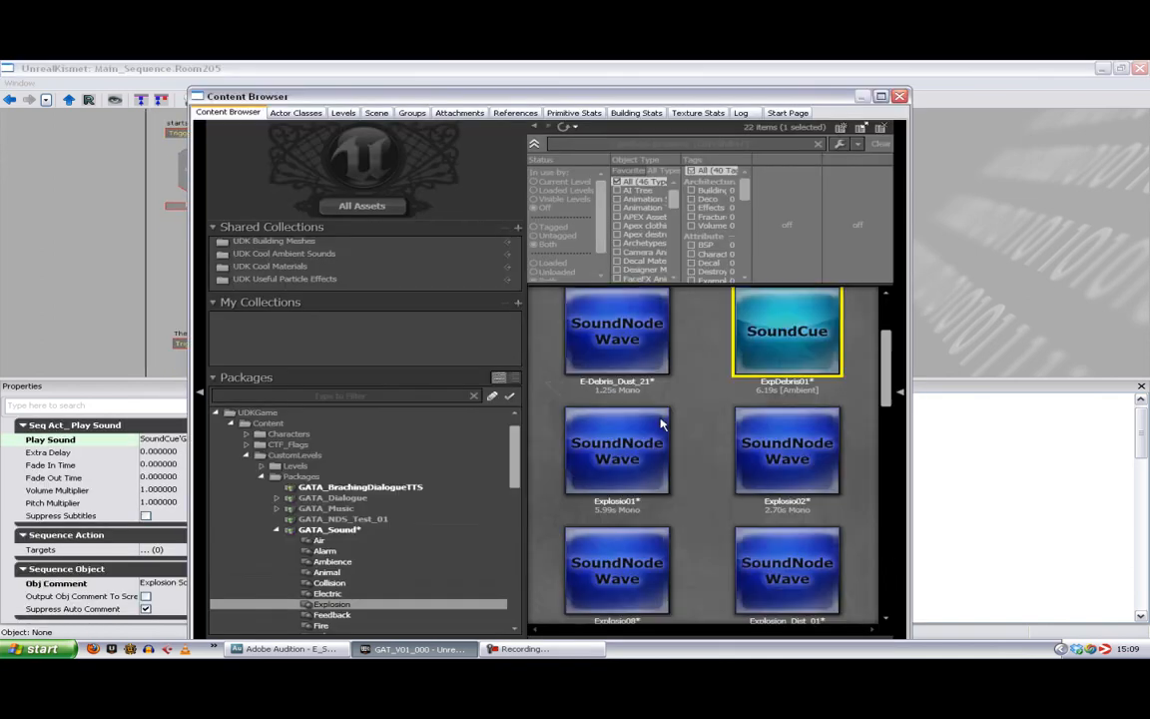
right_click(814, 333)
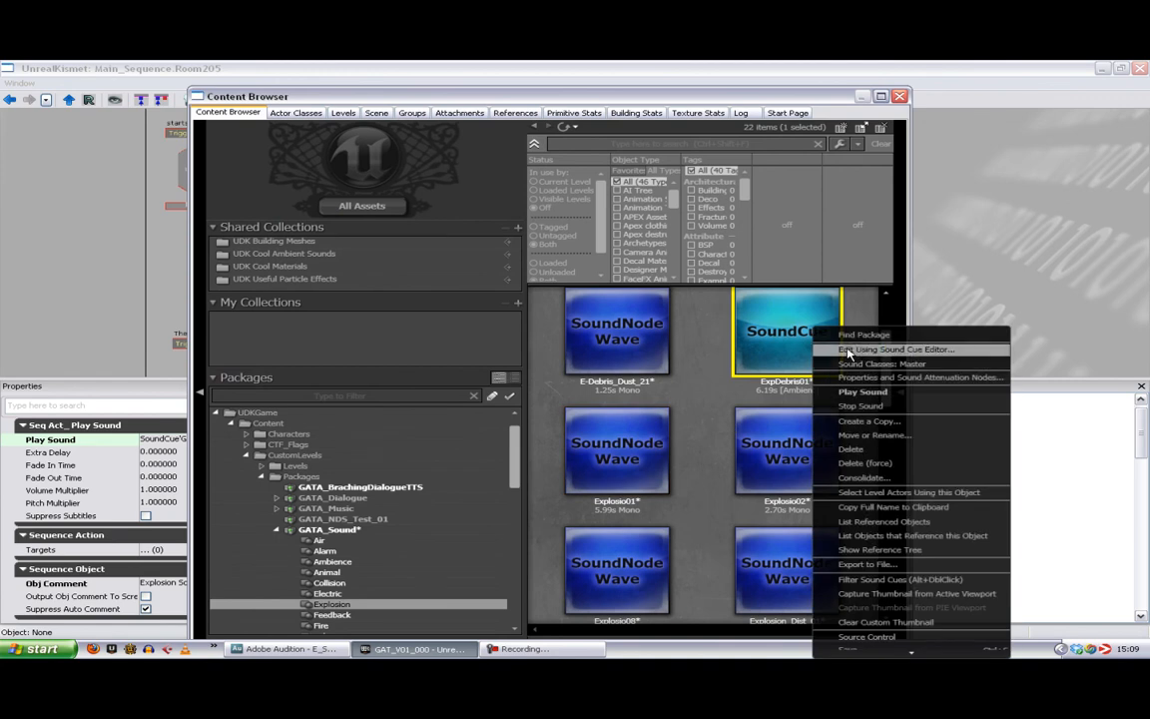
click(849, 348)
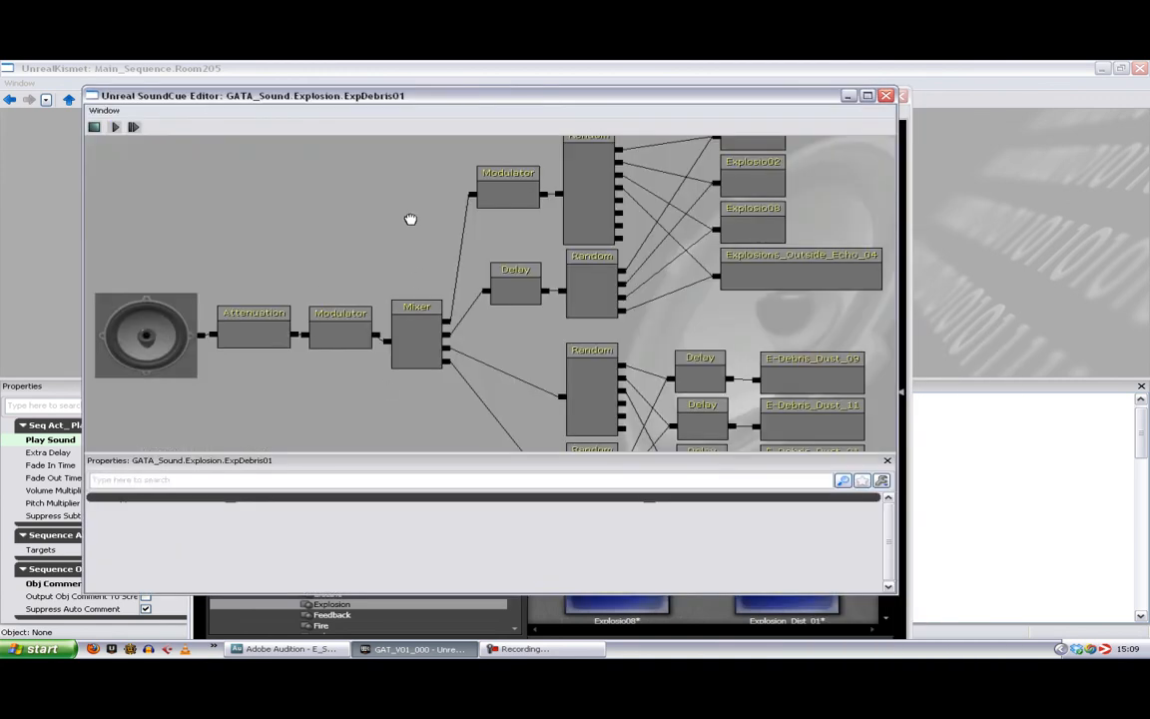
Step: Examine the ExpDebris01 node layout, the upper Modulator's pitch and volume ranges, and the Explosio01 and Explosio08 wave properties
drag(411, 225, 356, 326)
drag(769, 392, 677, 235)
drag(678, 186, 688, 359)
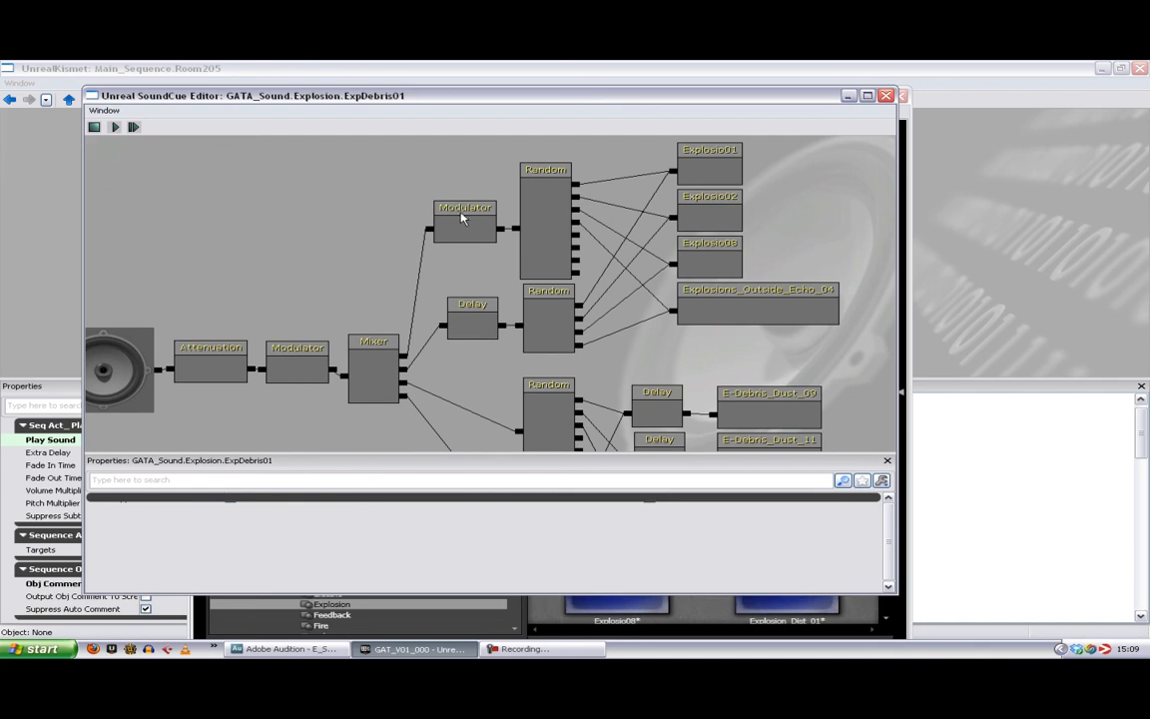
click(462, 221)
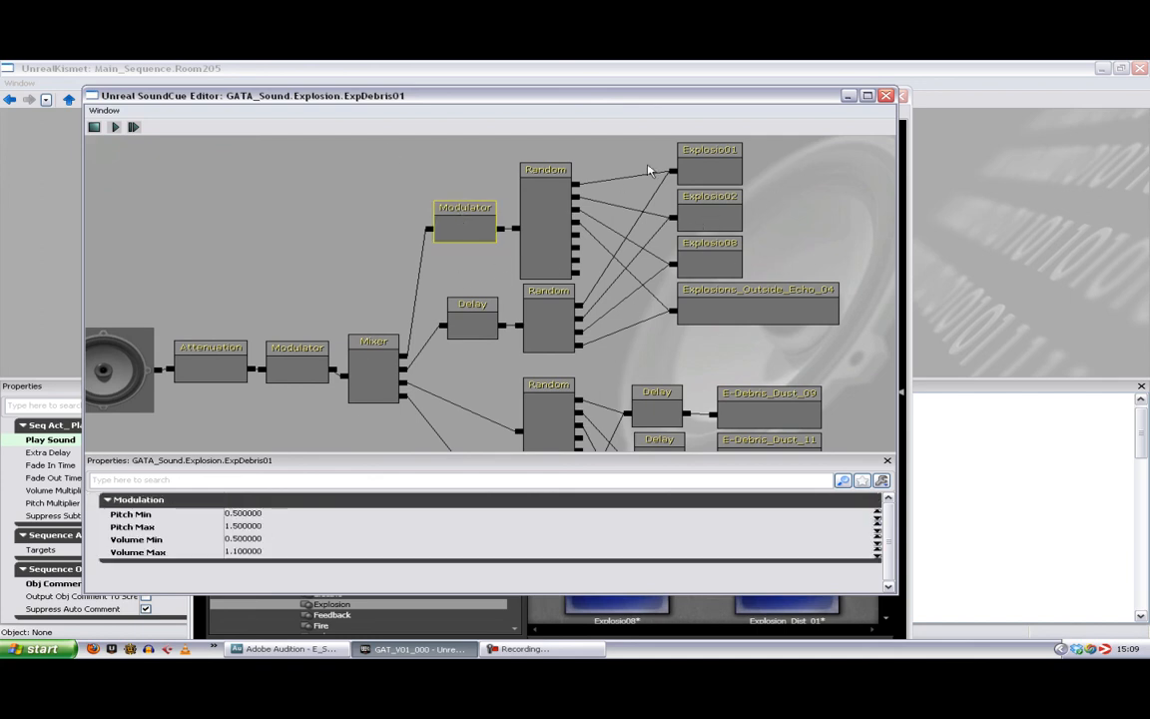
click(722, 174)
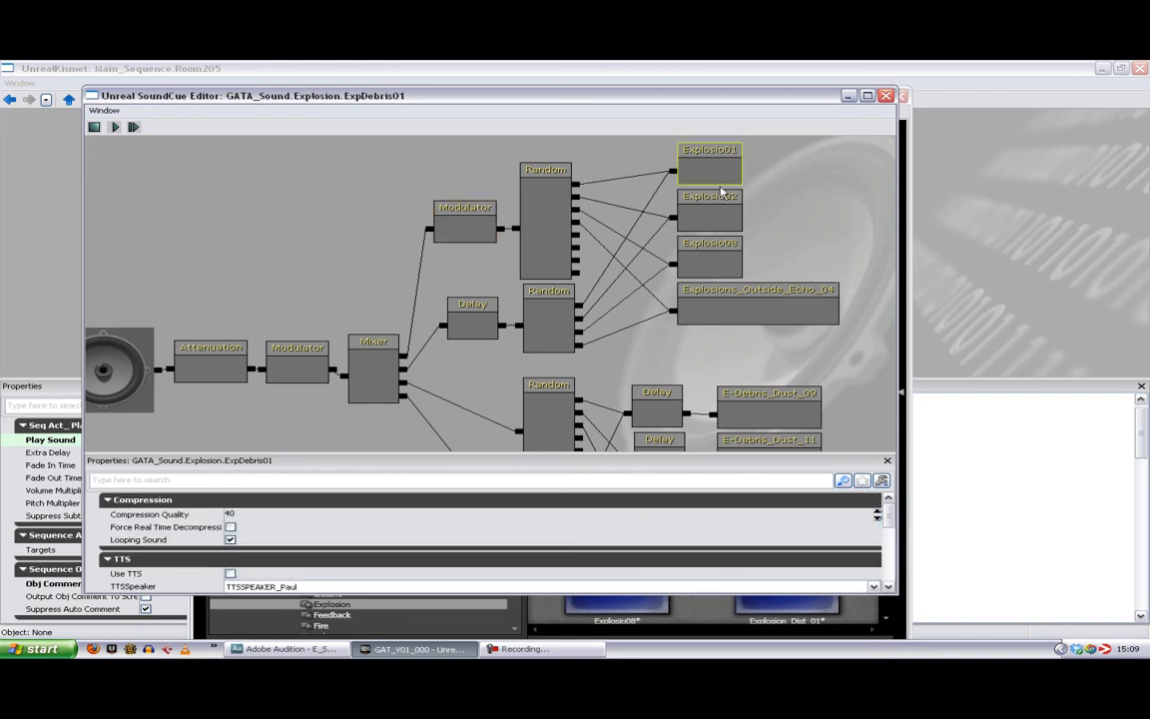
click(729, 249)
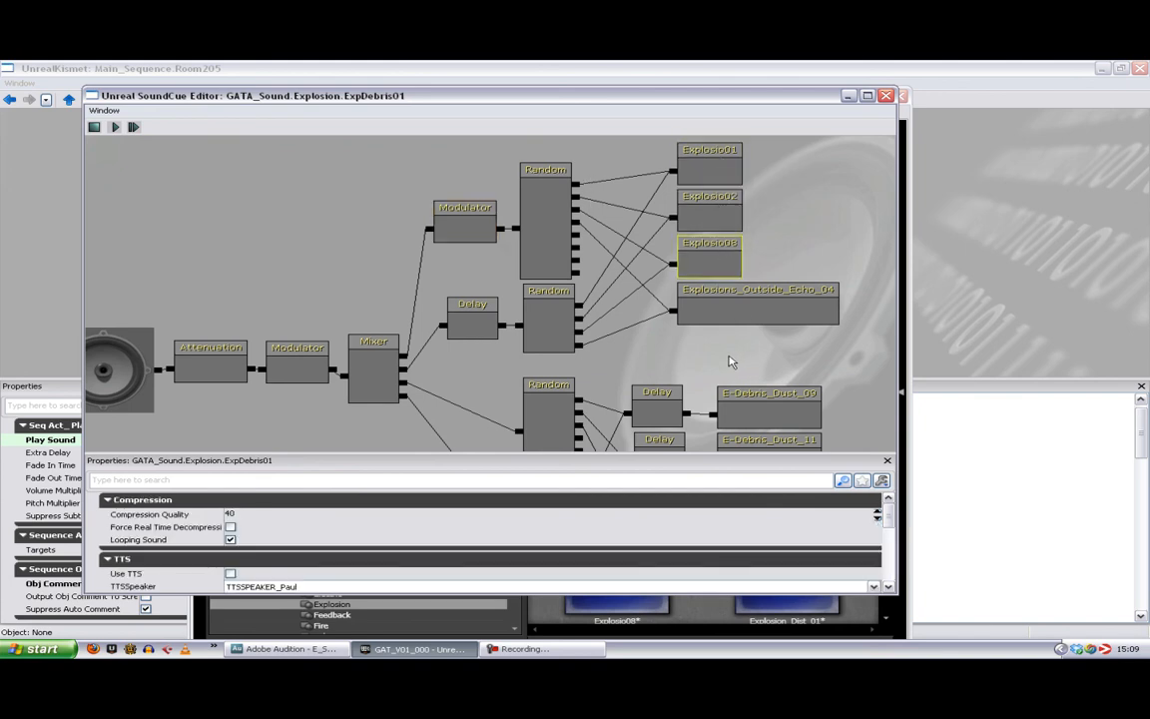
Step: Examine the Explosions_Outside_Echo_04 wave, the delayed E-Debris_Dust waves, and how the Random nodes connect to the Mixer in ExpDebris01
drag(729, 340, 729, 216)
click(699, 167)
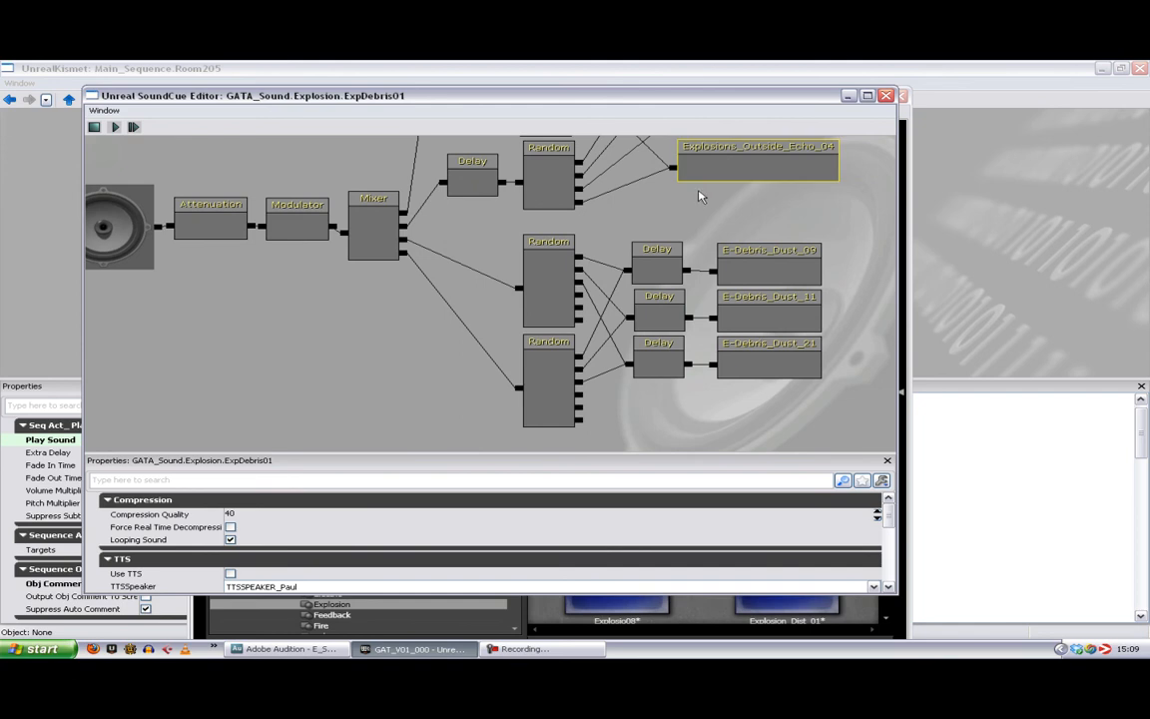
drag(681, 317, 673, 424)
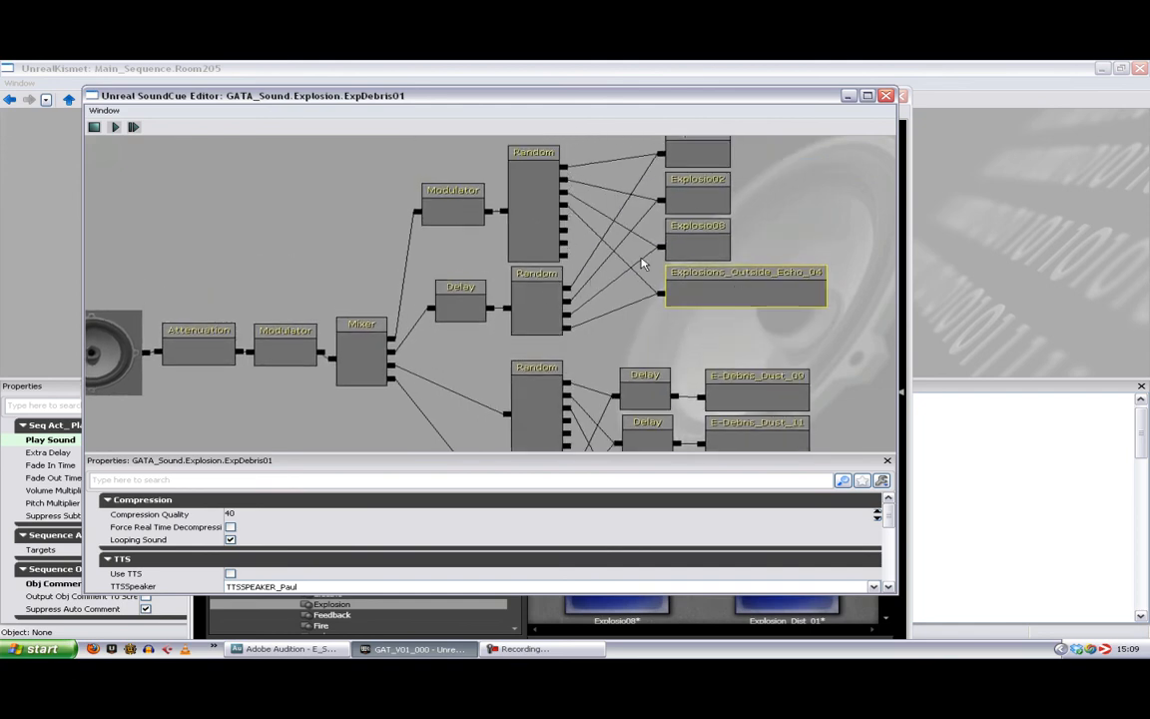
drag(649, 343, 632, 496)
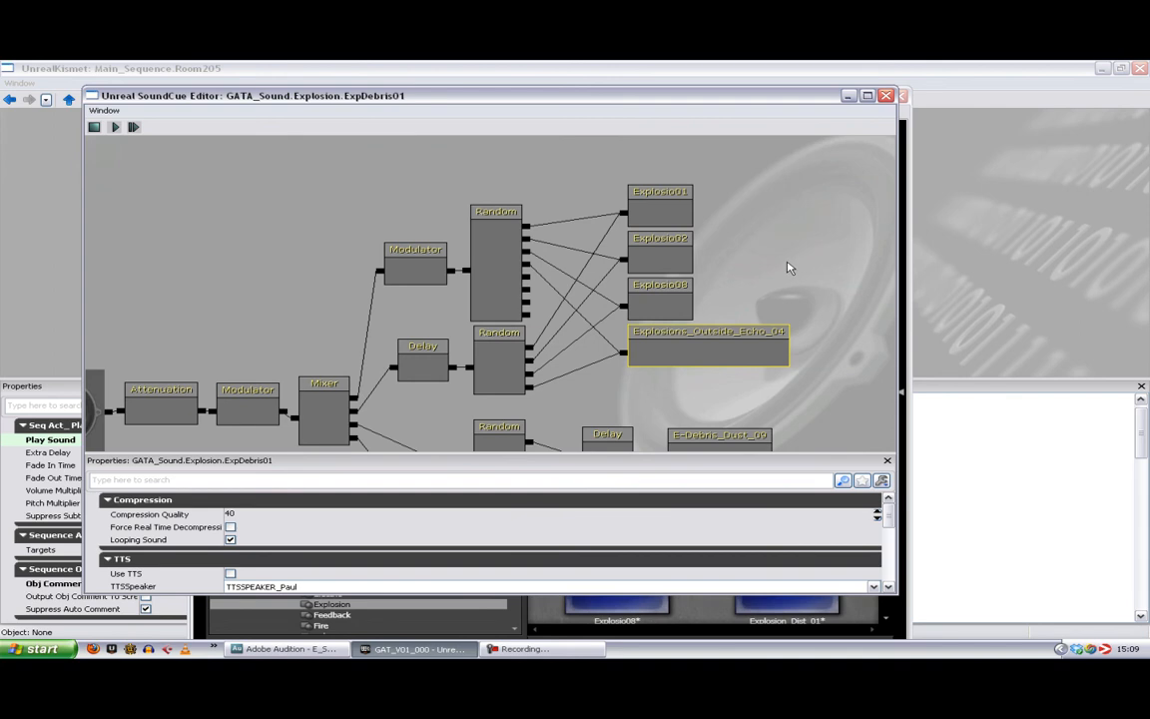
drag(649, 395, 650, 235)
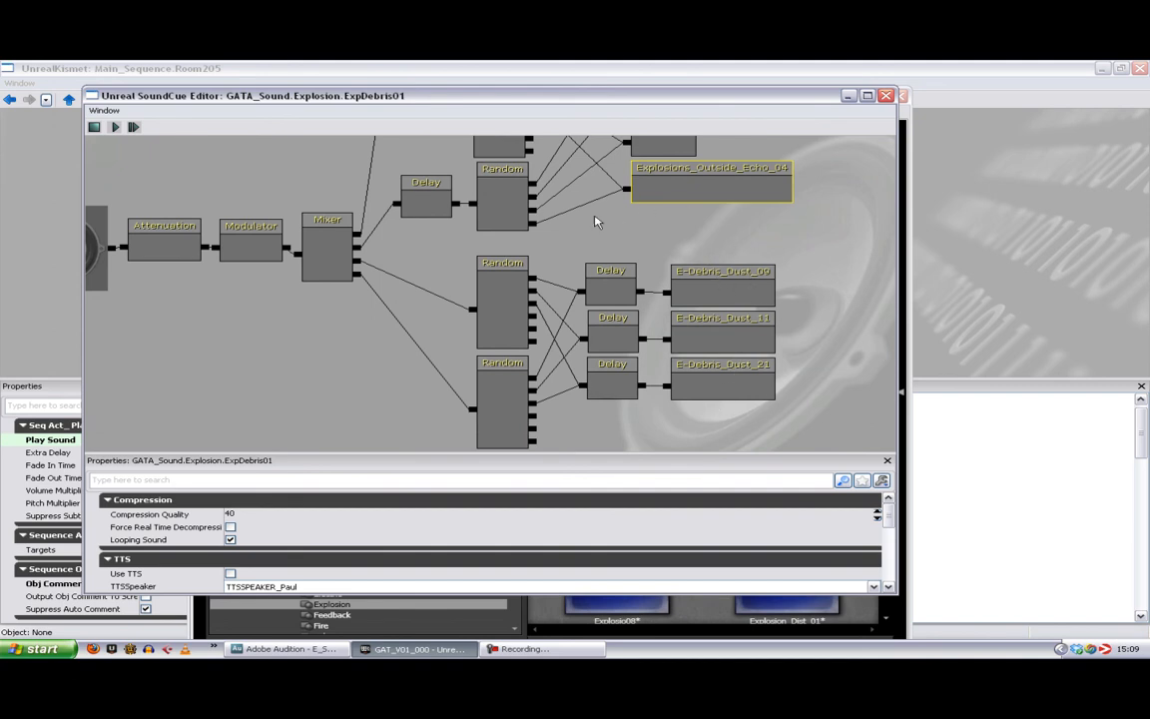
drag(599, 249, 648, 306)
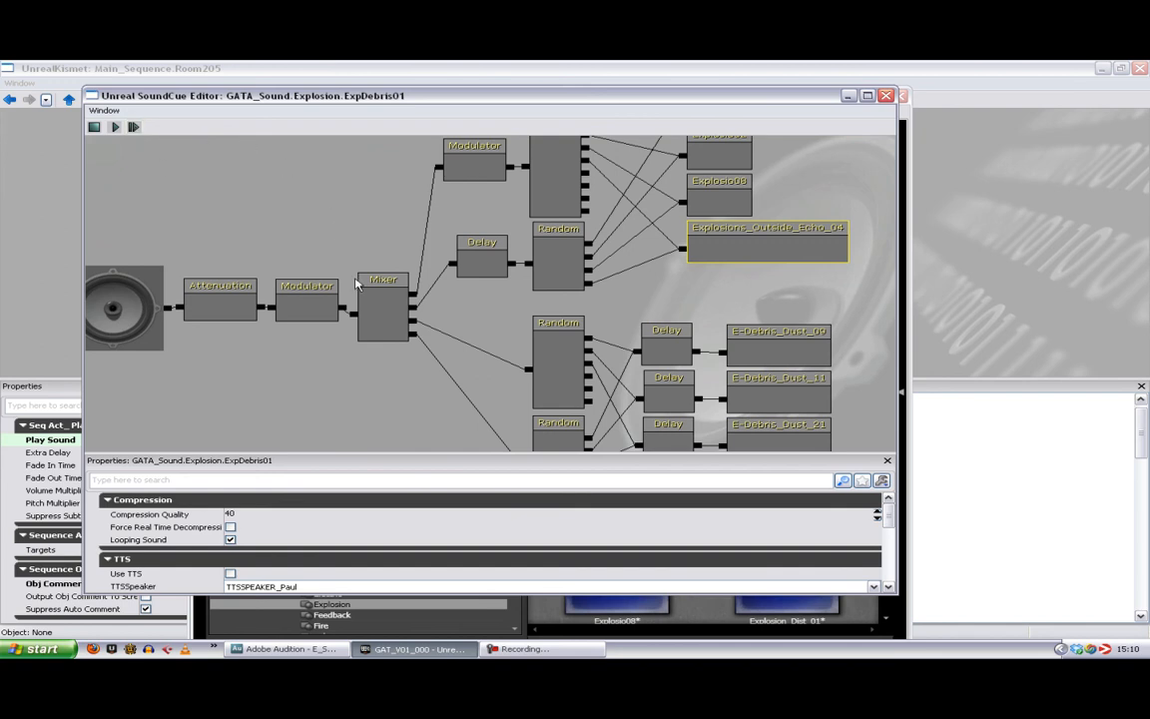
Step: Review the node types available for the ExpDebris01 cue without adding one, and clear the wave selection
drag(300, 203, 327, 302)
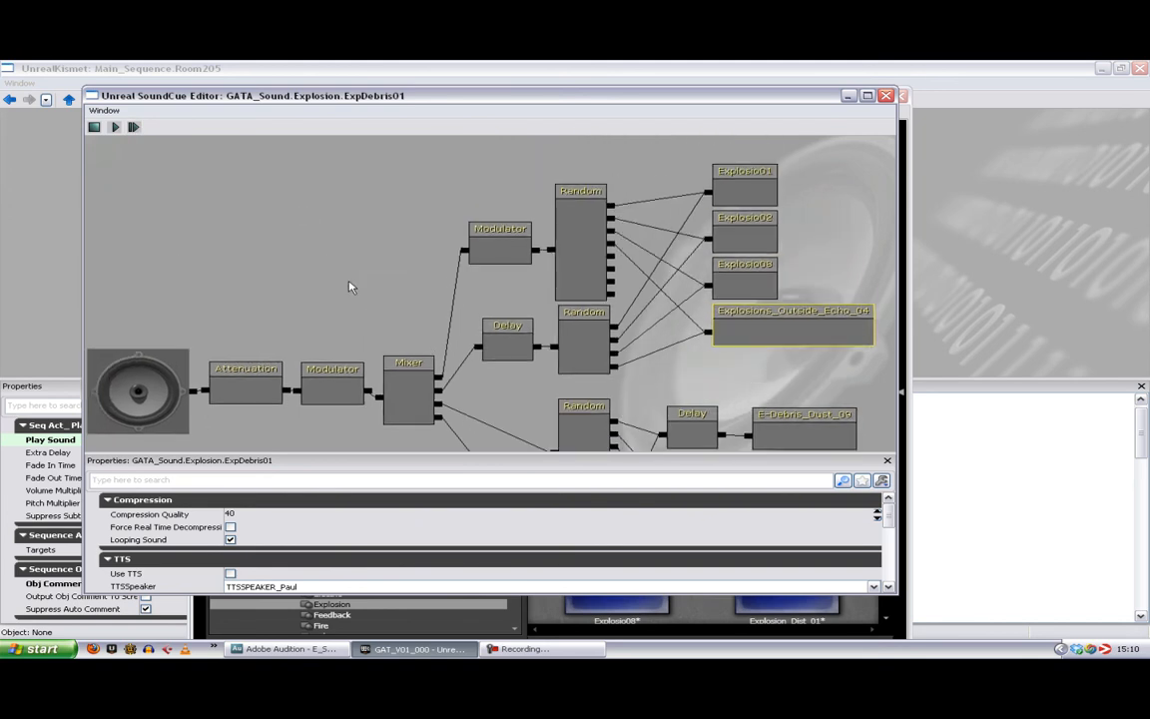
right_click(266, 180)
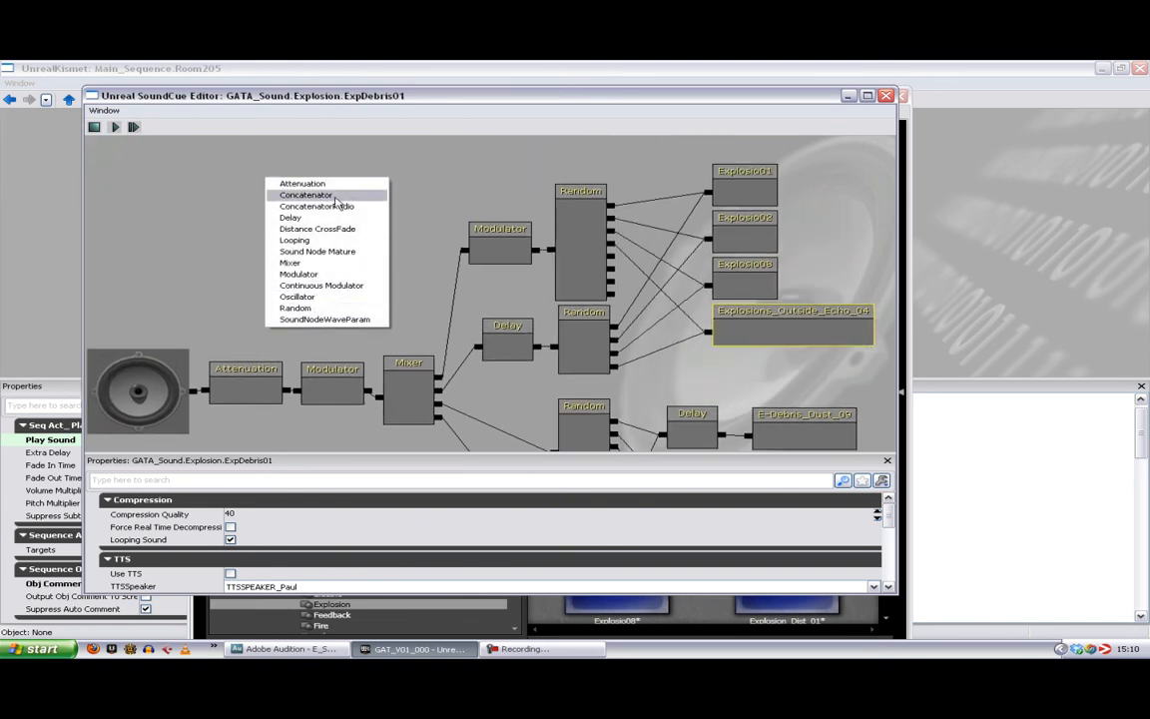
click(206, 188)
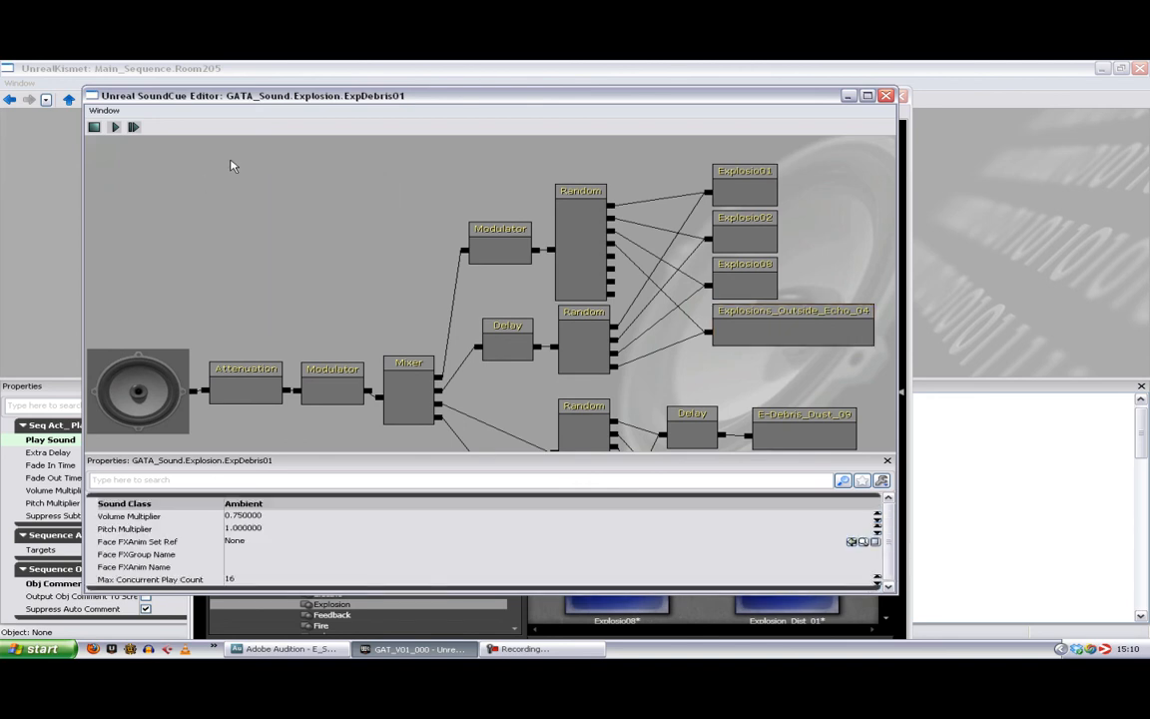